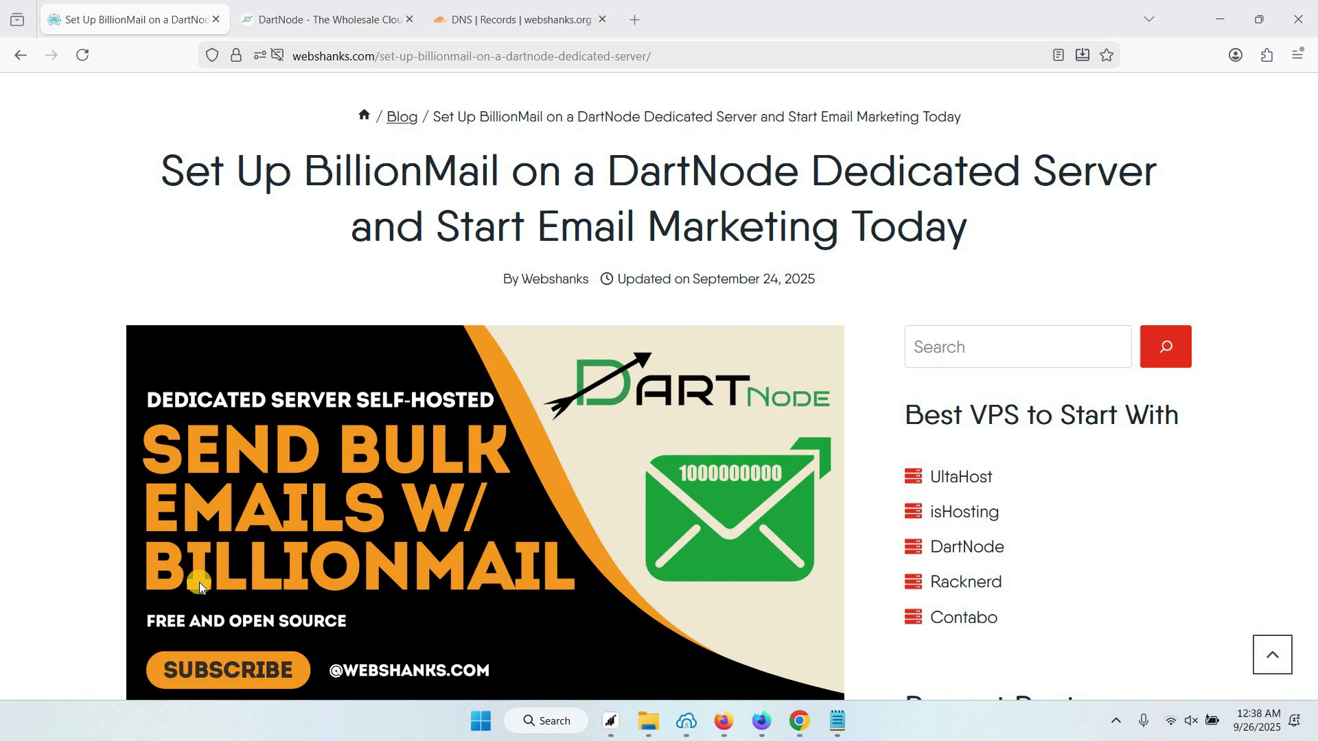
Scroll the webshanks.com guide past Step 1 to 'Step 2: Set Hostname & Reverse DNS'
scroll(204, 579, down, 10)
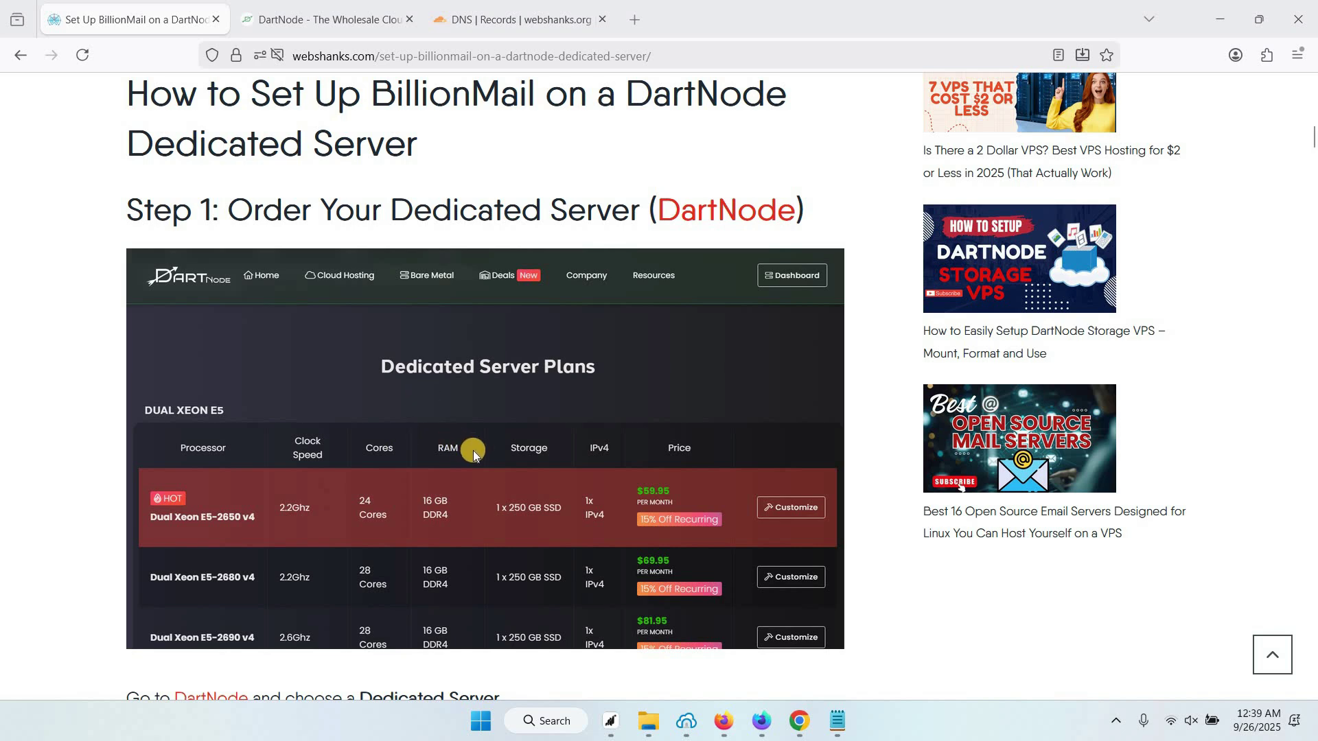
scroll(472, 450, down, 2)
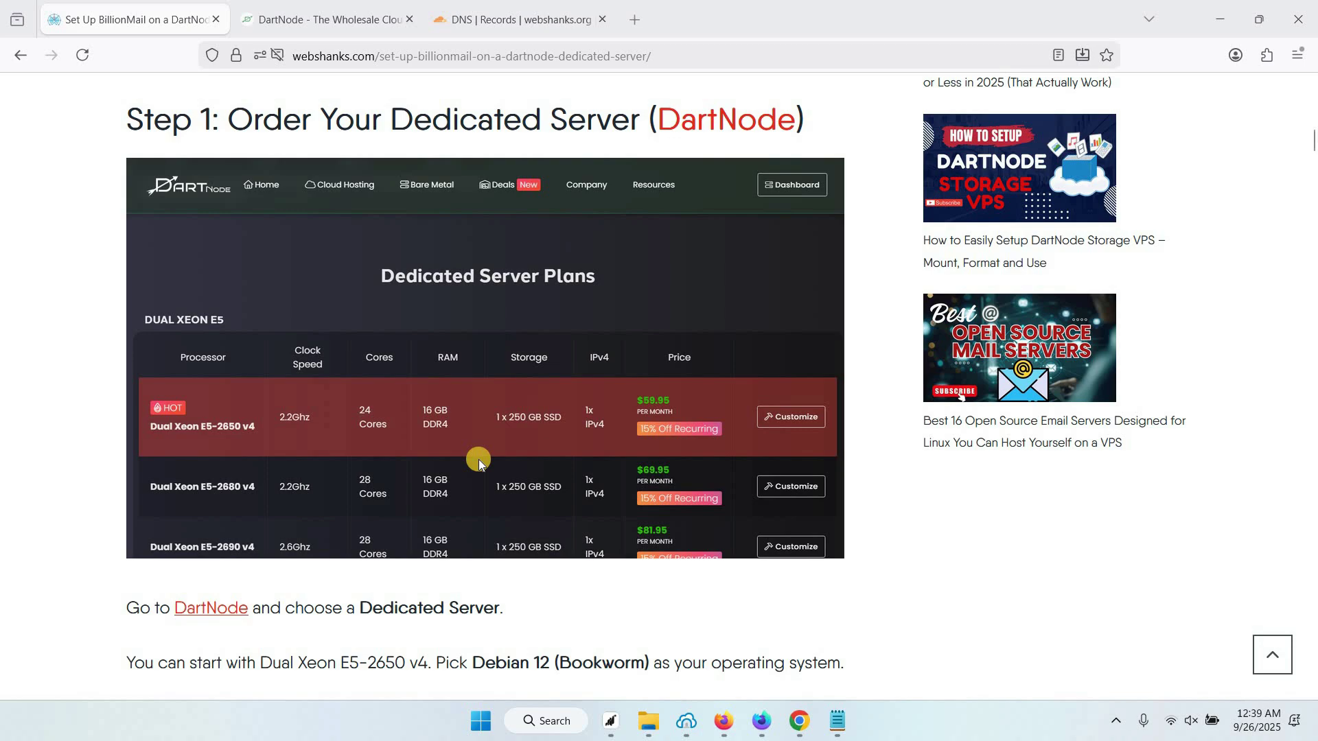
scroll(480, 462, down, 10)
scroll(479, 469, down, 15)
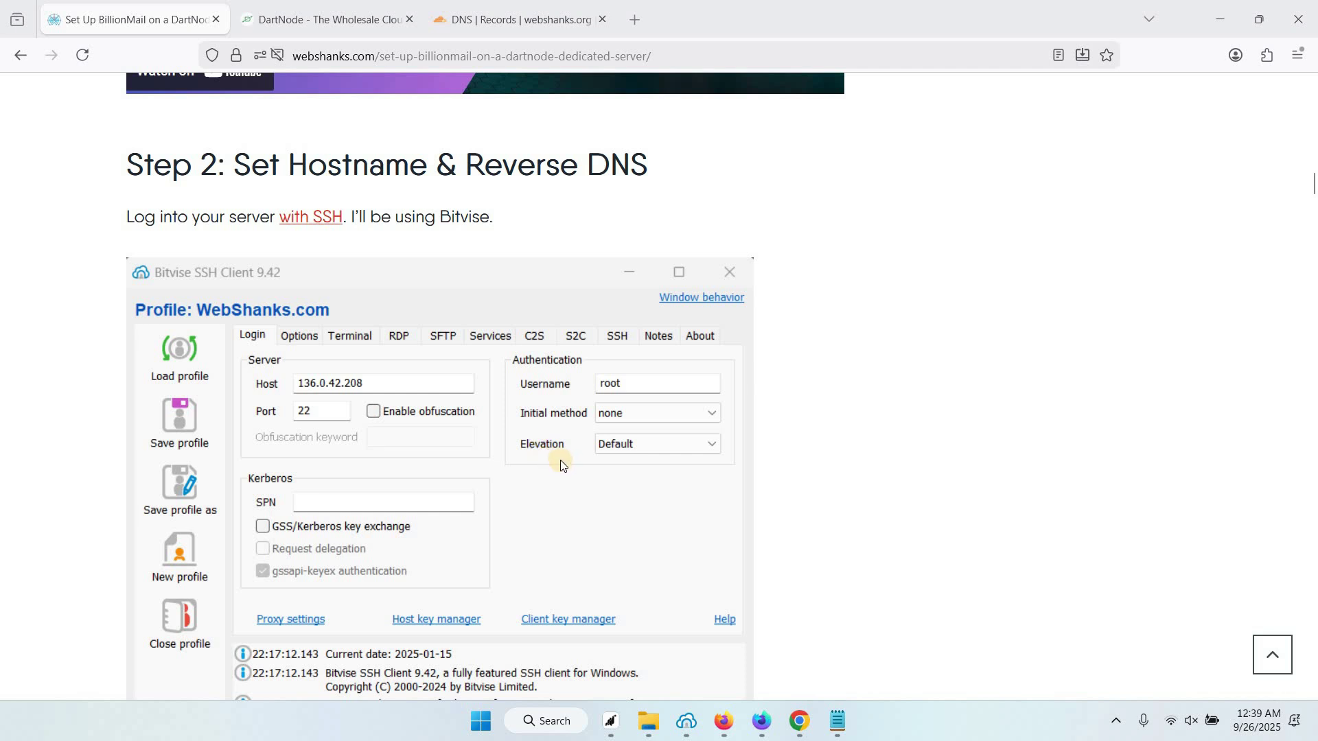
In DartNode, open the Network > Reverse DNS page in a new tab
click(328, 23)
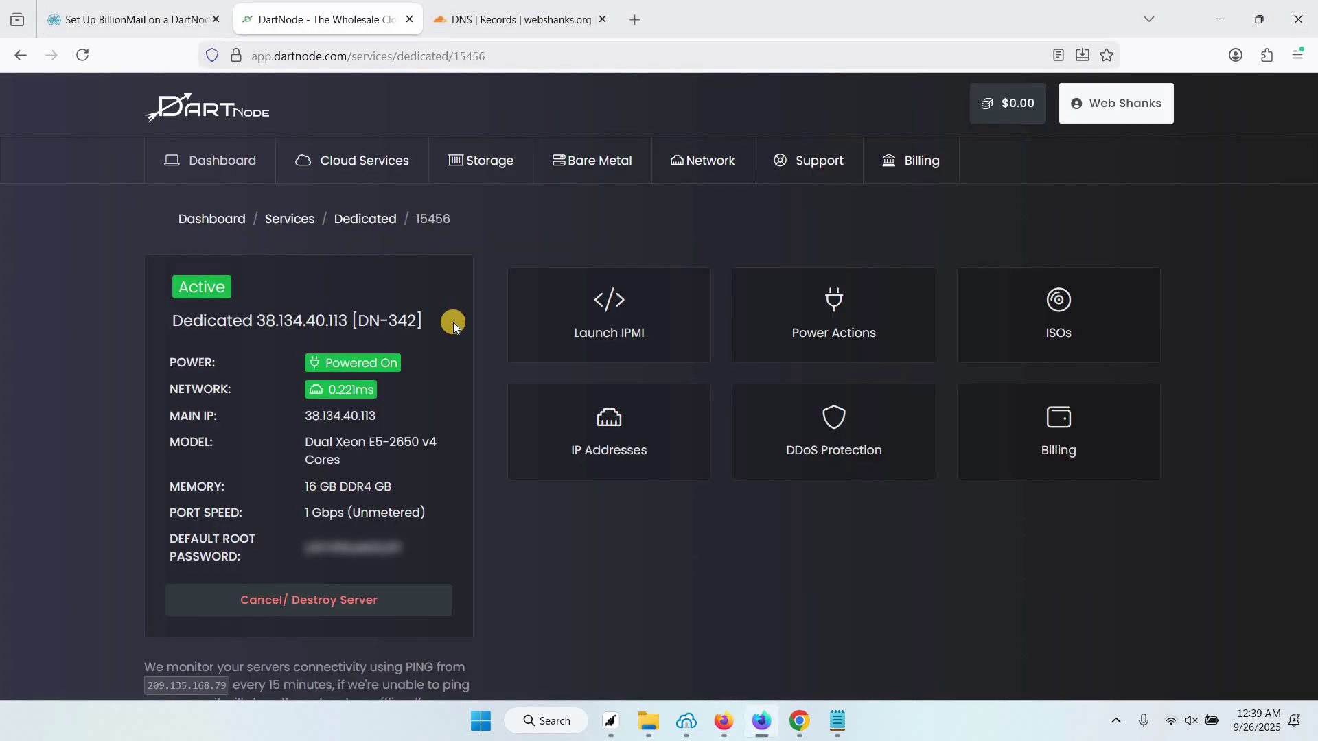
click(707, 165)
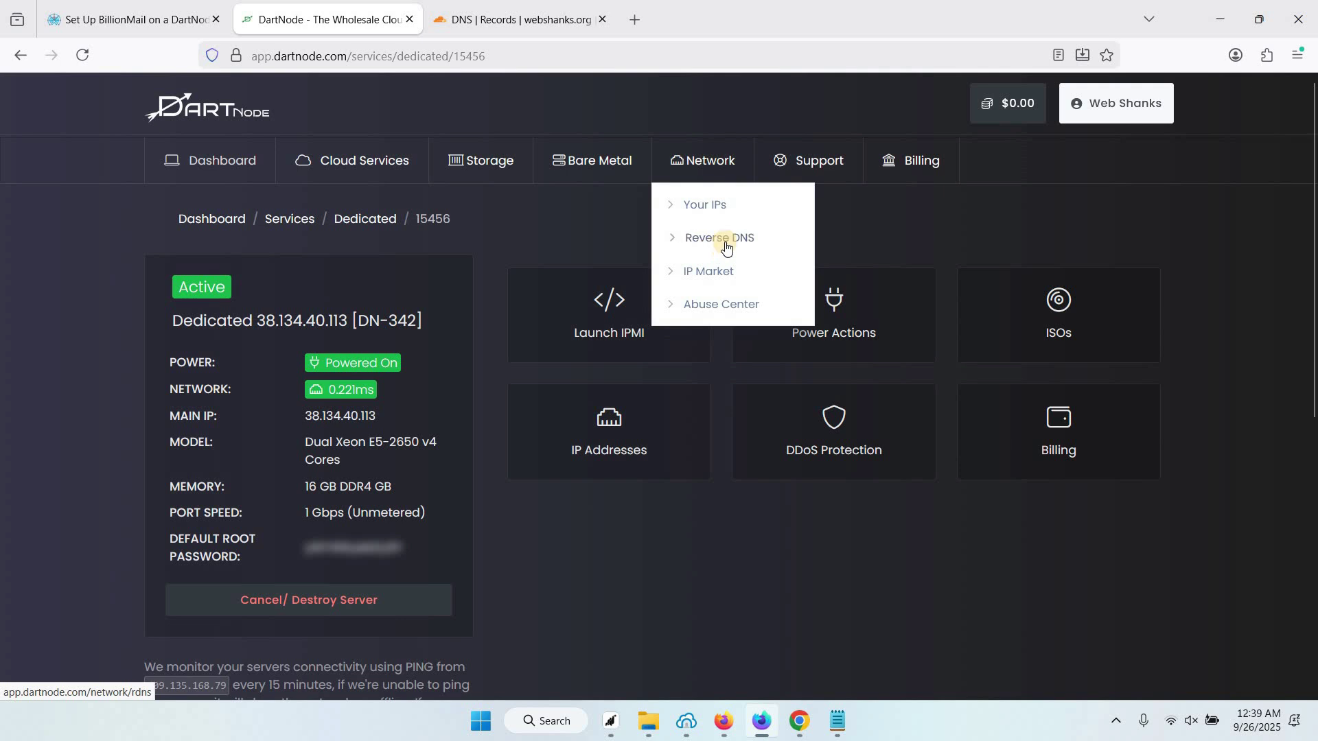
click(726, 241)
right_click(722, 242)
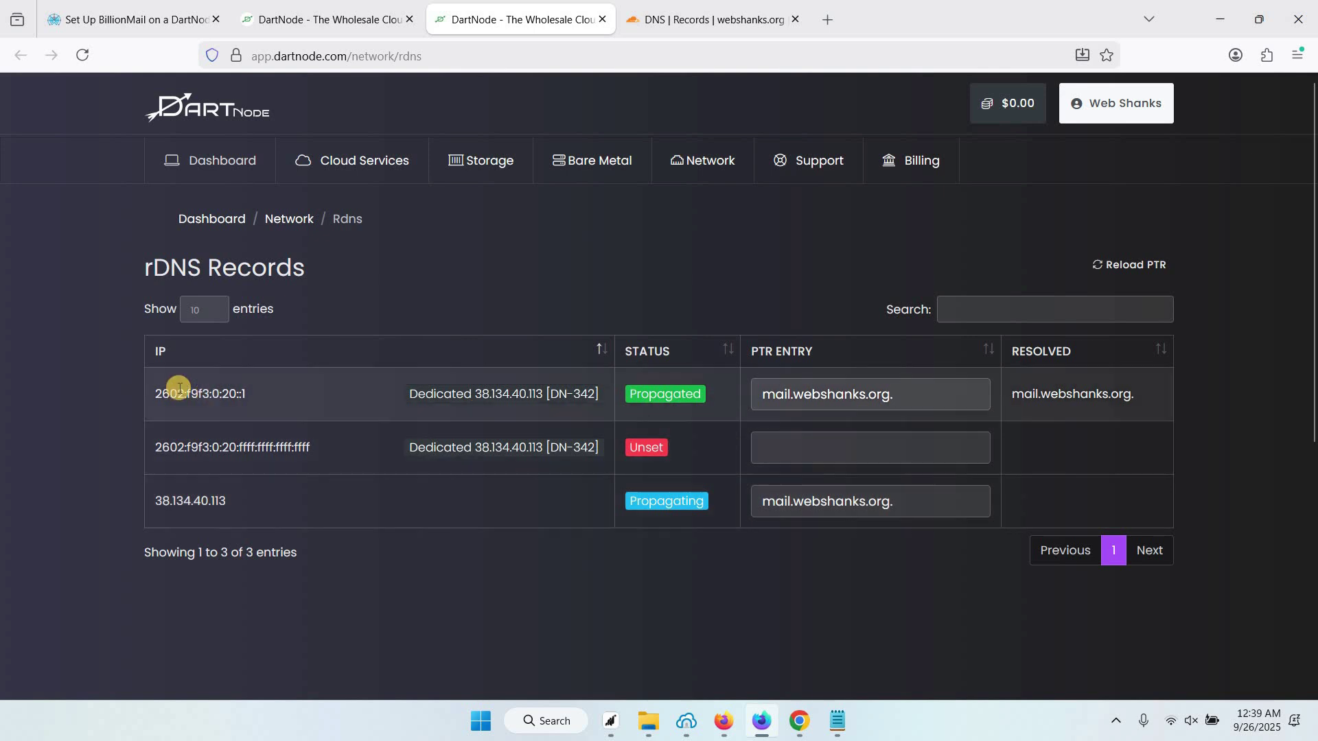
Check the mail.webshanks.org PTR entries, including 38.134.40.113, then bring Bitvise forward
triple_click(884, 393)
drag(763, 501, 899, 501)
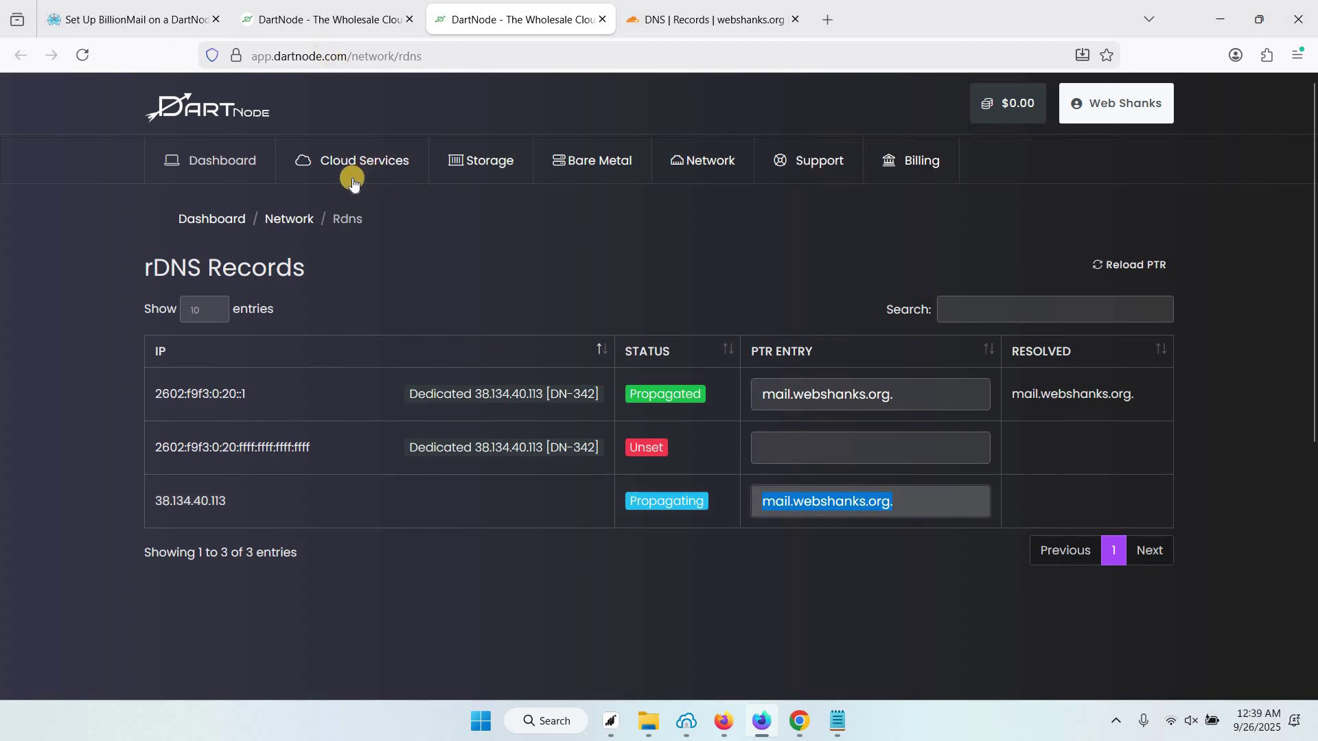
click(689, 721)
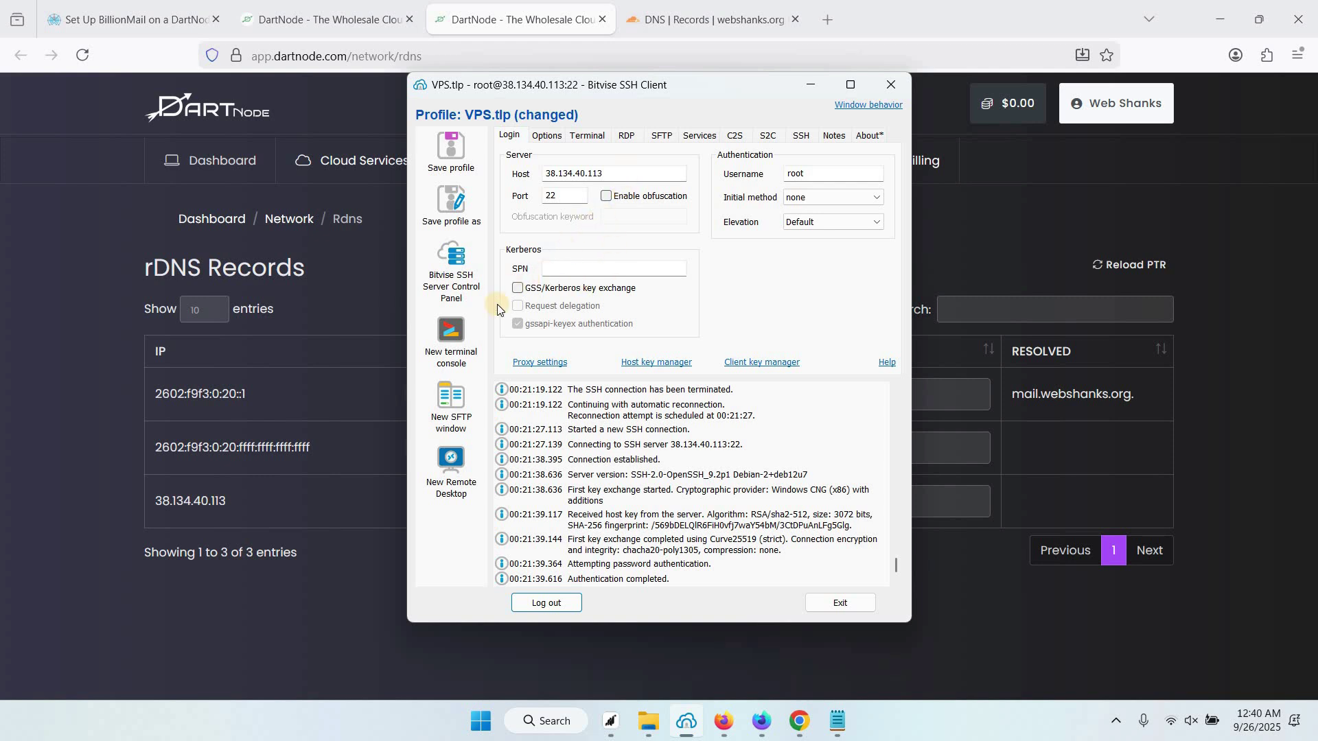
Open a new terminal console and run 'apt update && apt upgrade -y'
click(460, 335)
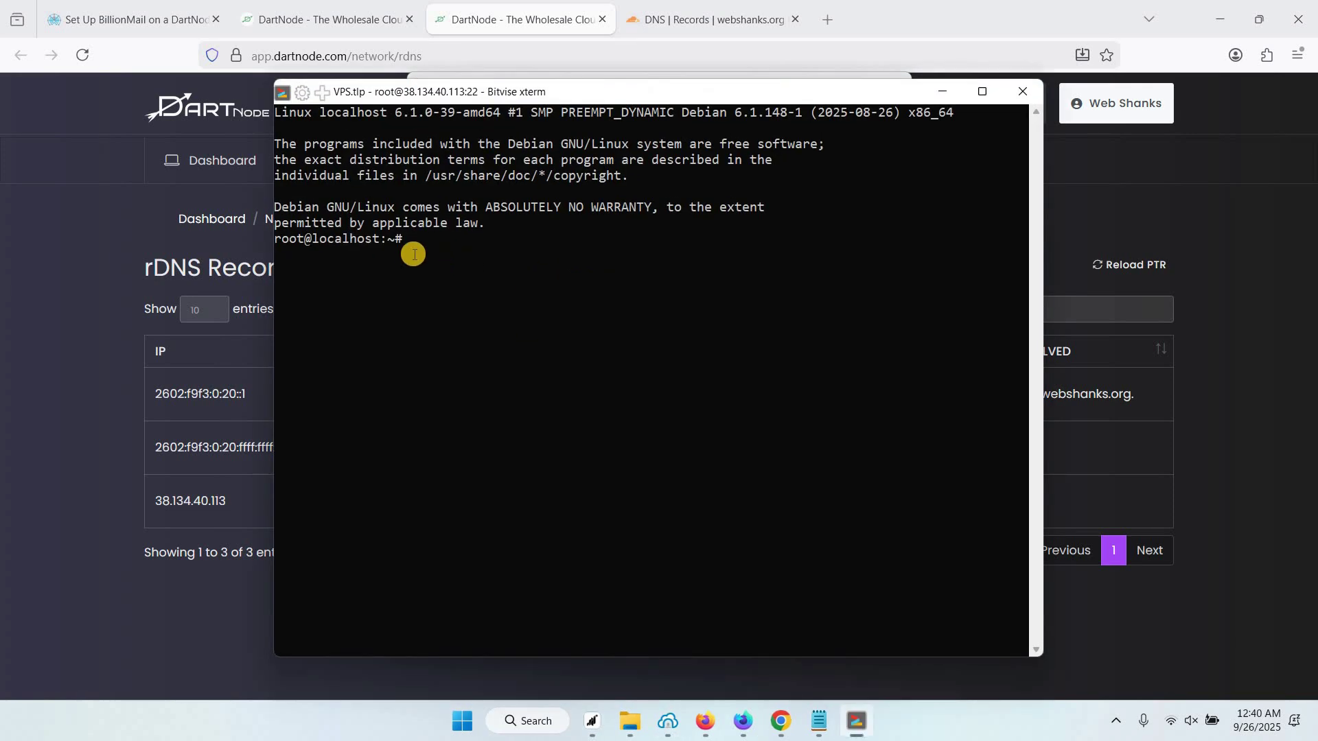
drag(315, 239, 381, 241)
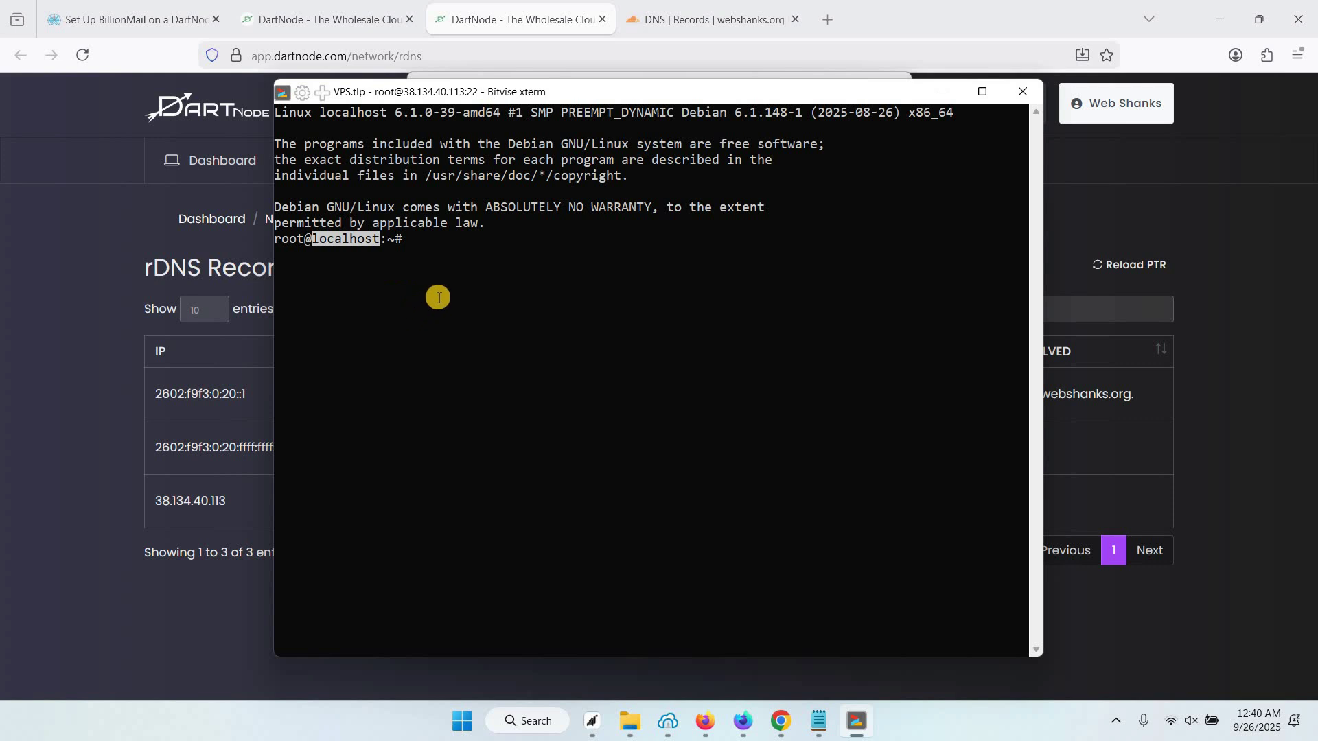
click(488, 272)
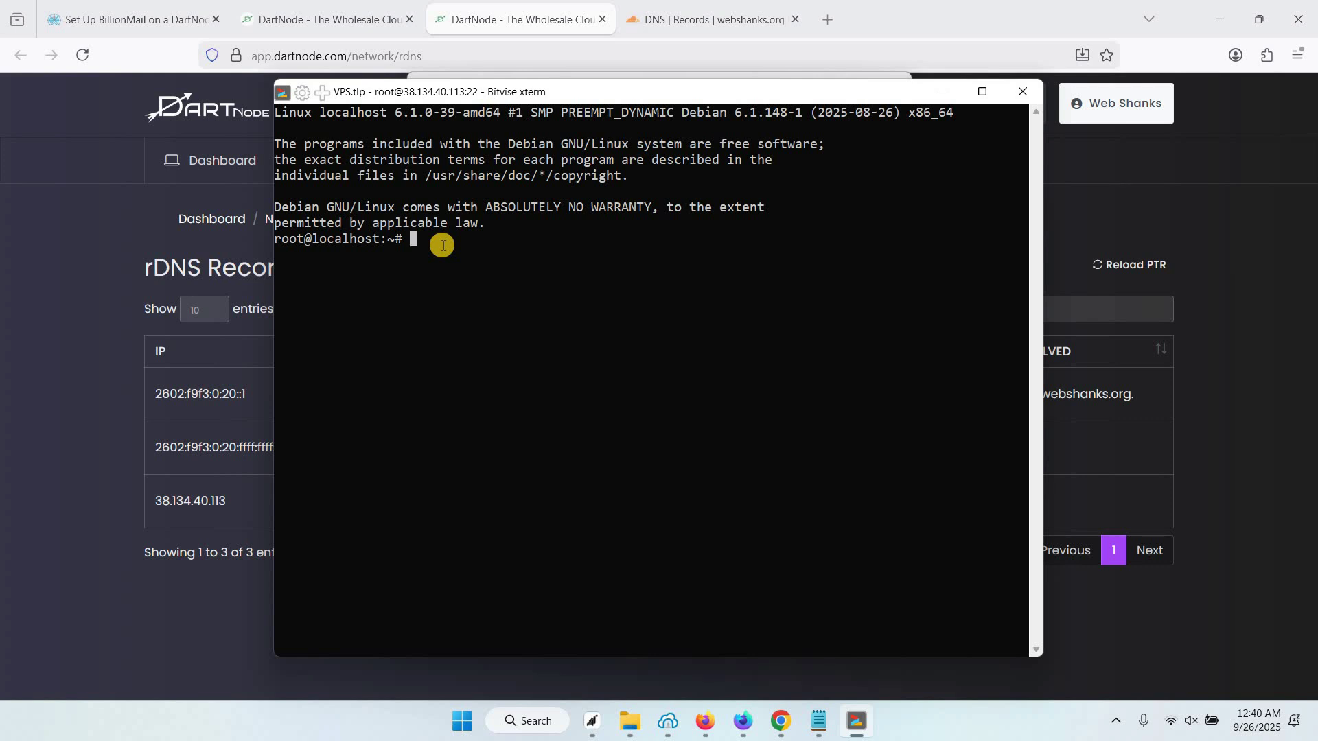
text(apt update && apt u)
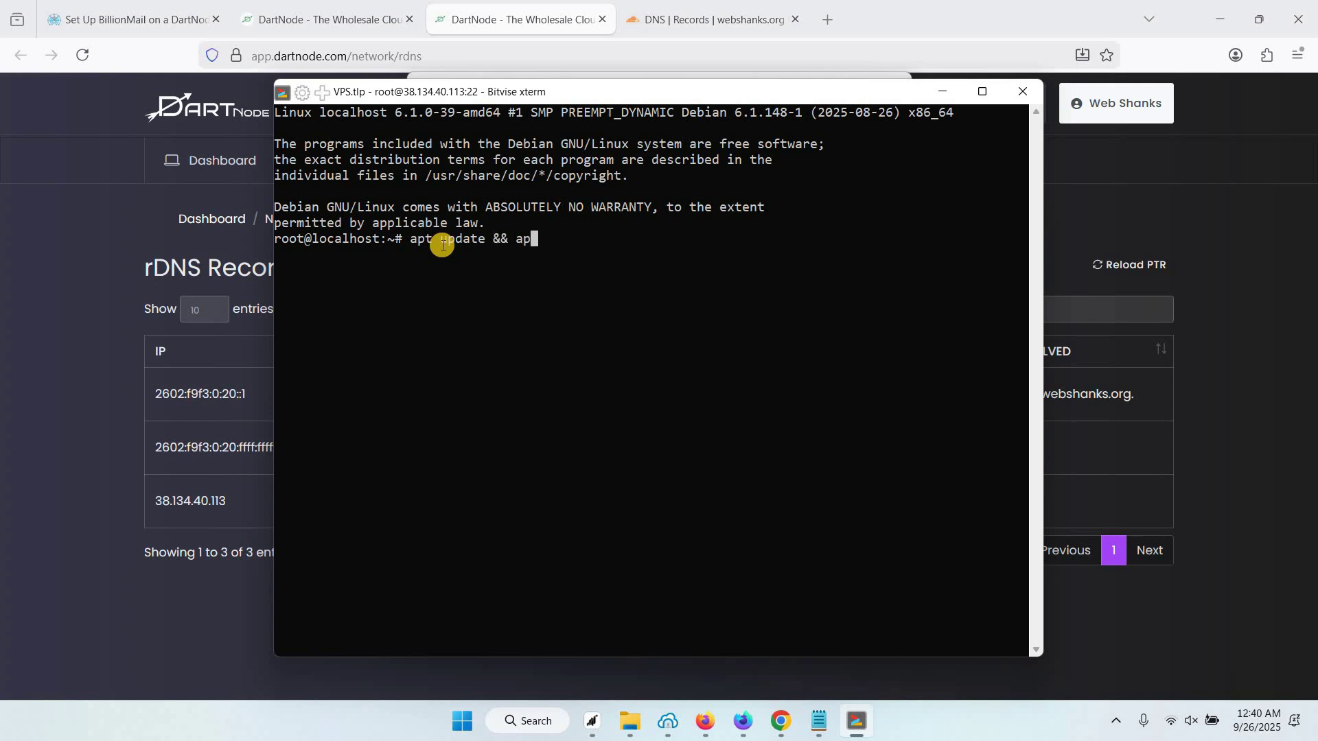
text(pgrade -y)
key(Return)
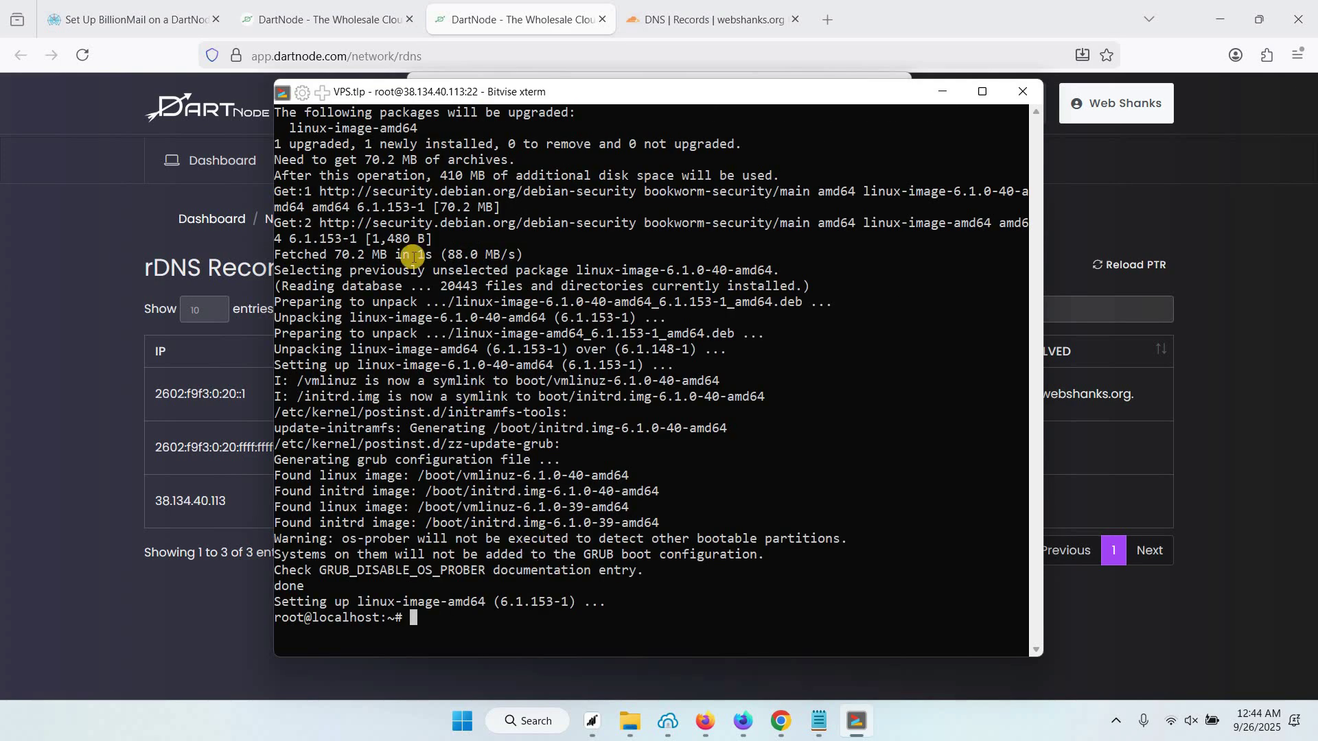
Copy the 'hostnamectl set-hostname' command from the guide's code block
click(177, 15)
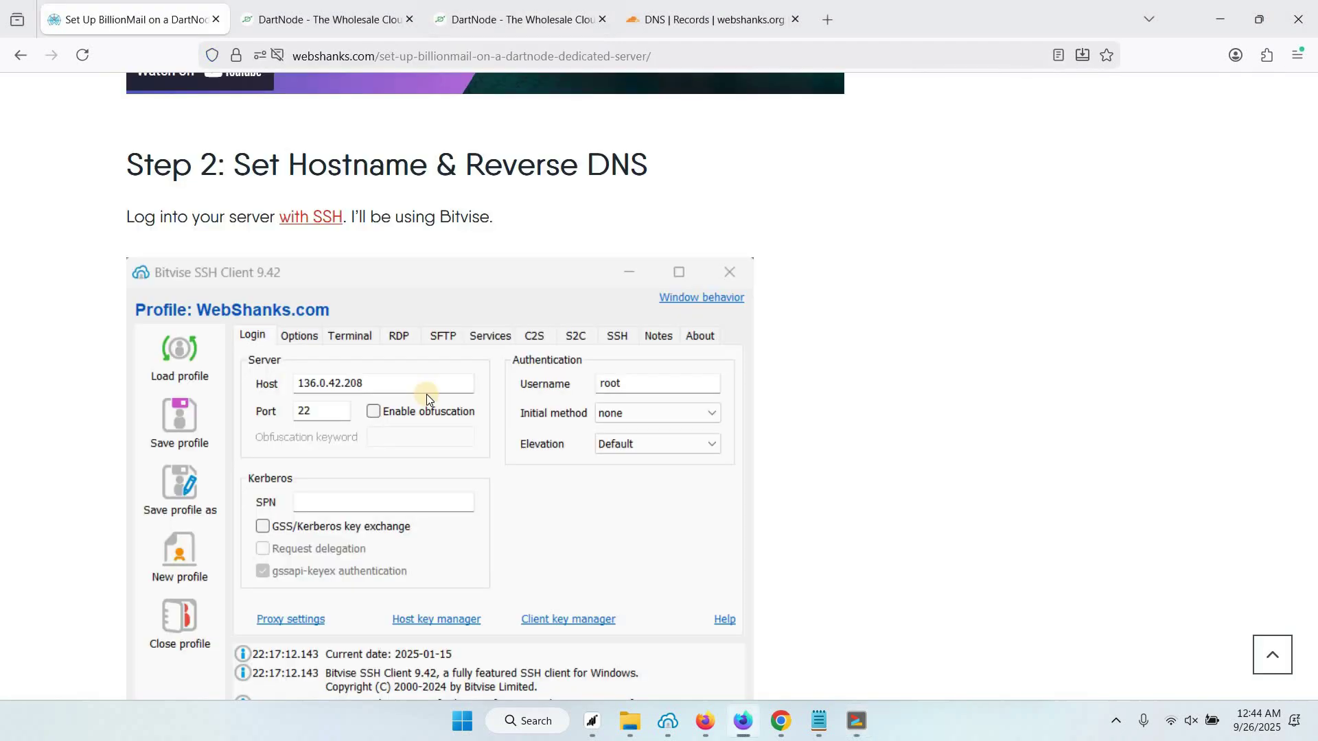
scroll(426, 394, down, 6)
scroll(426, 394, down, 10)
scroll(426, 394, up, 5)
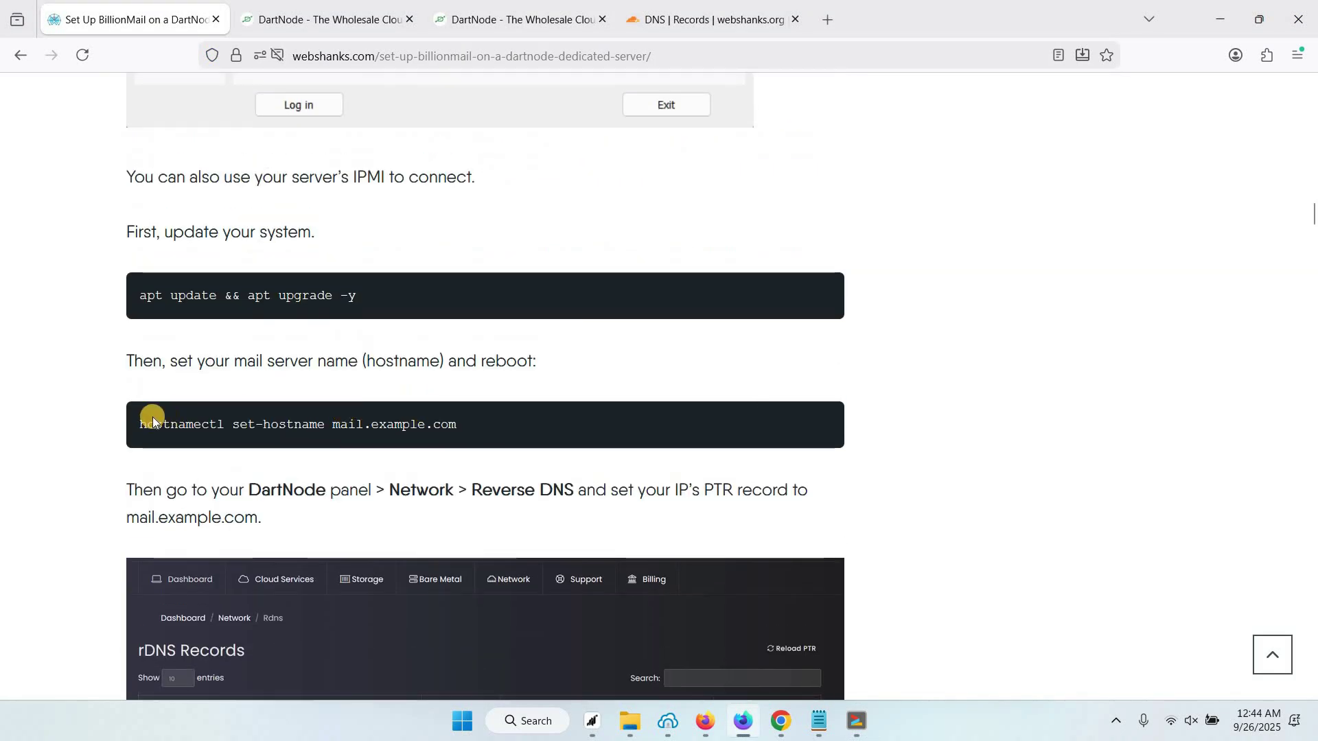
click(145, 419)
drag(145, 419, 323, 427)
key(ctrl+c)
click(429, 431)
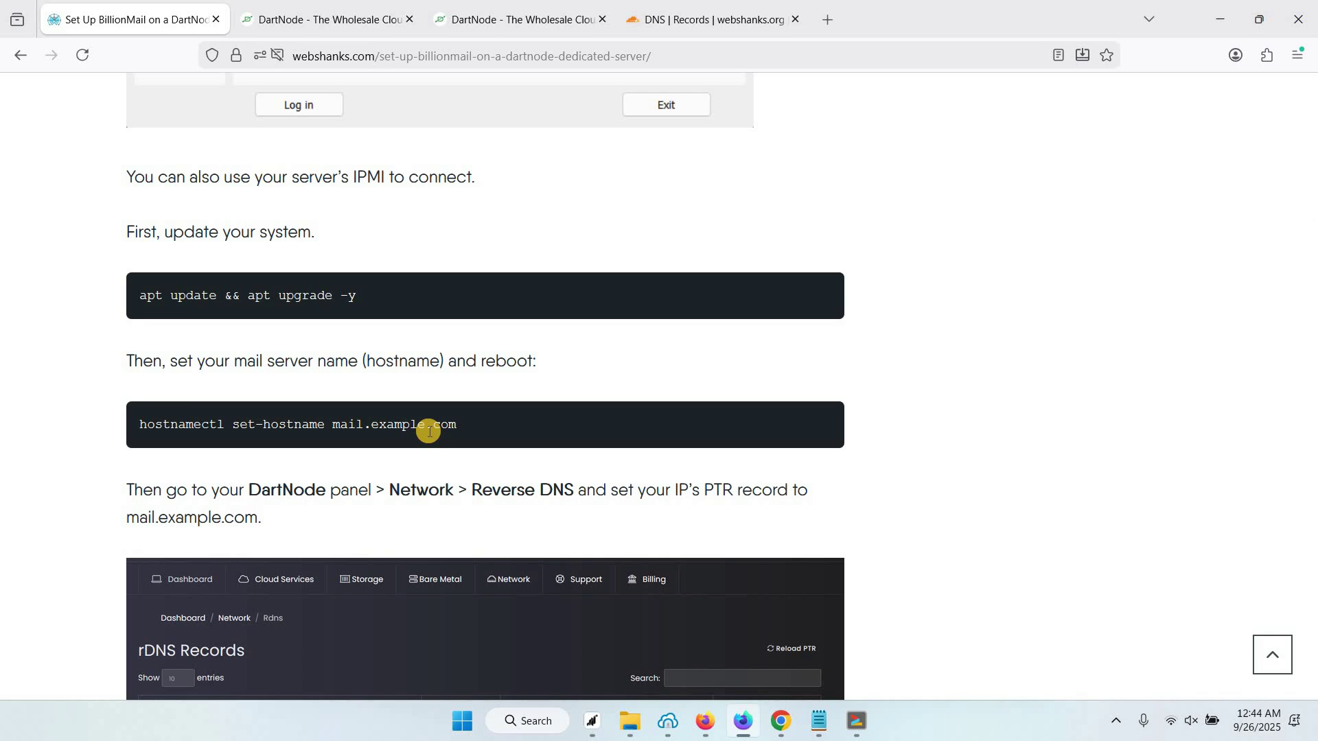
Set the server hostname to mail.webshanks.org in the terminal and reboot it
click(857, 721)
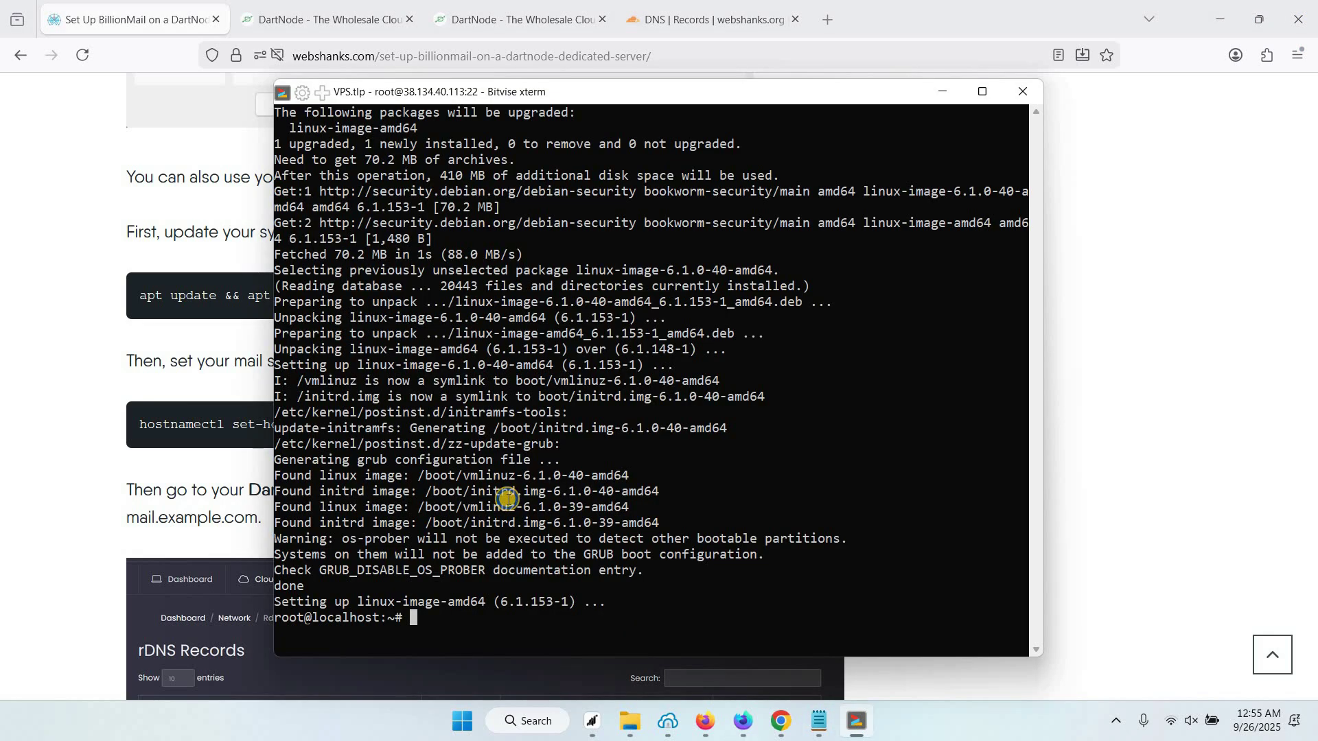
right_click(600, 539)
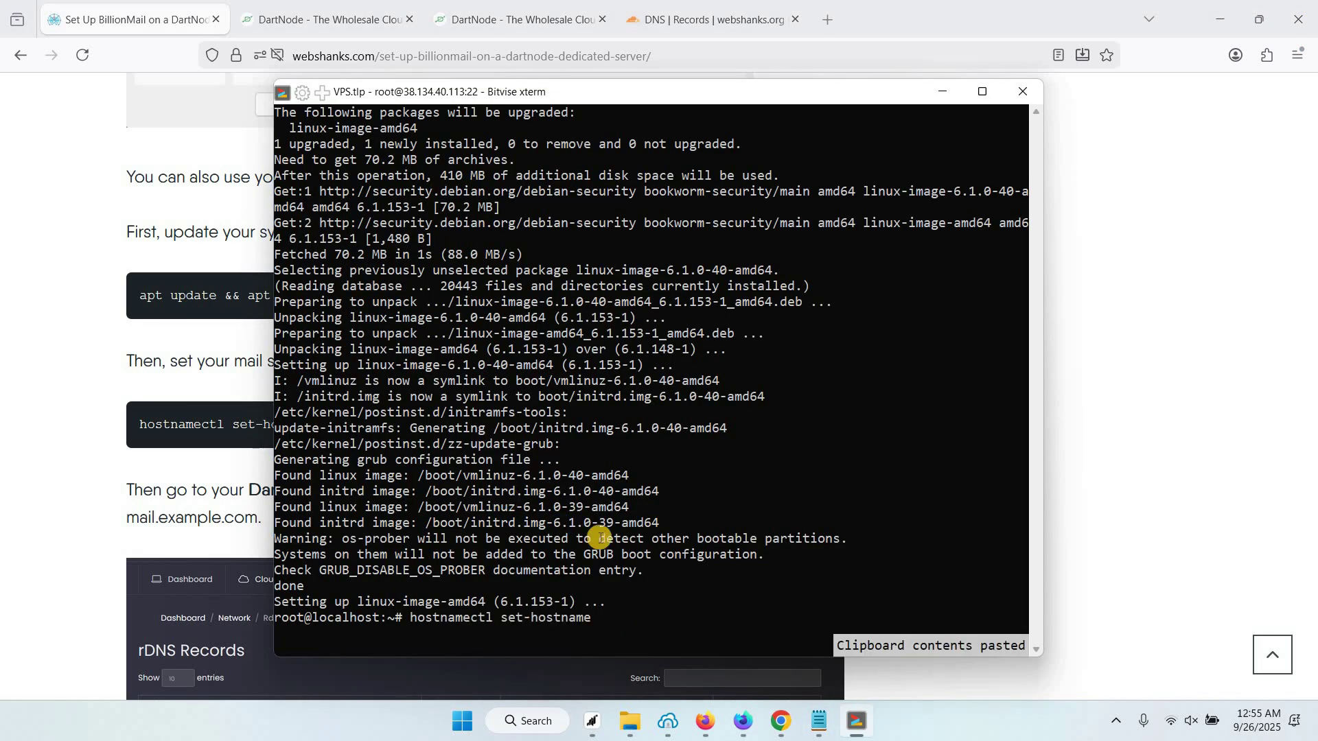
text(m)
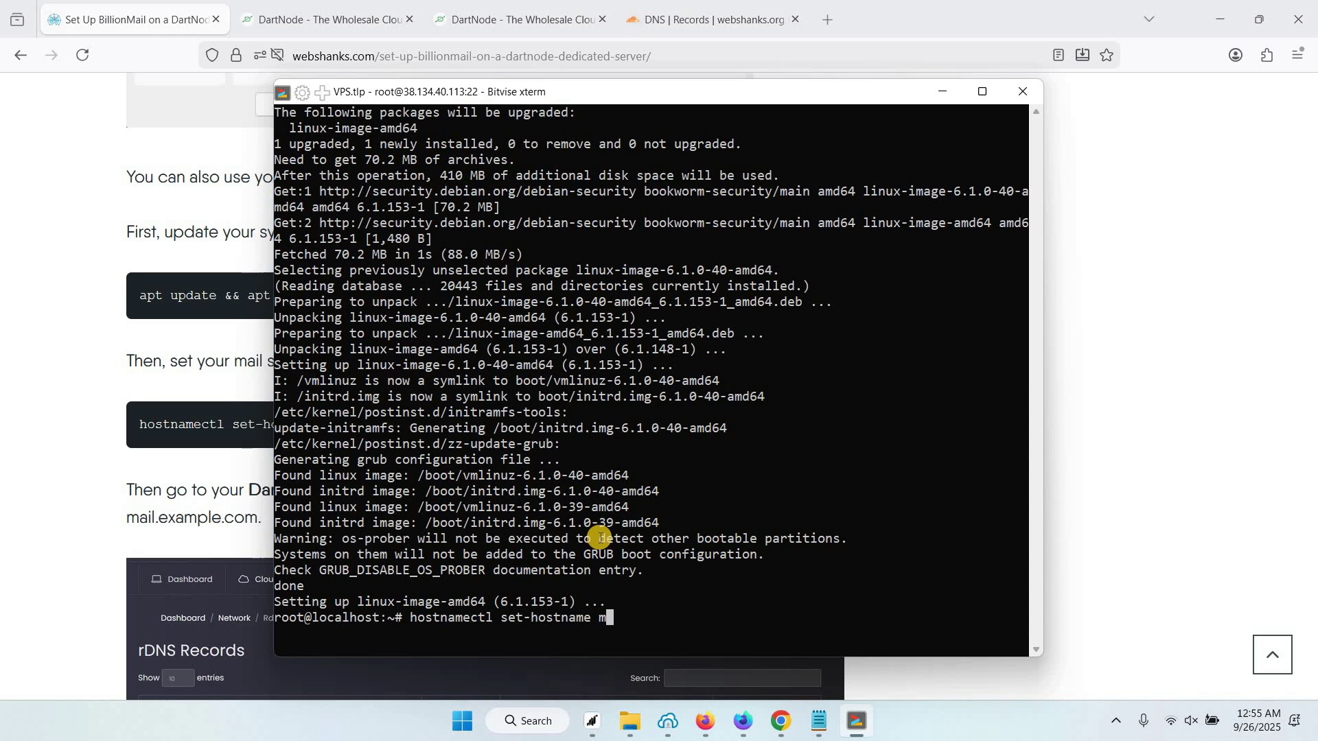
text(ail.webshanks.org)
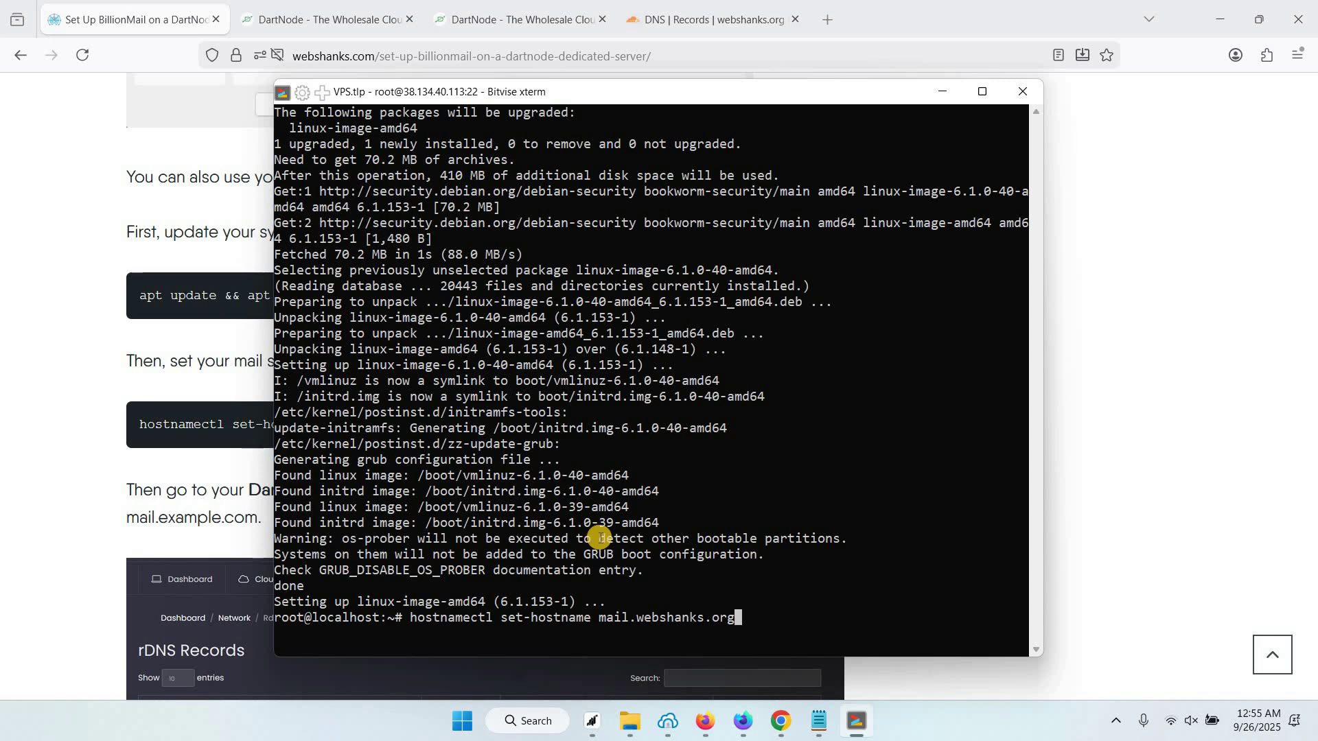
key(Return)
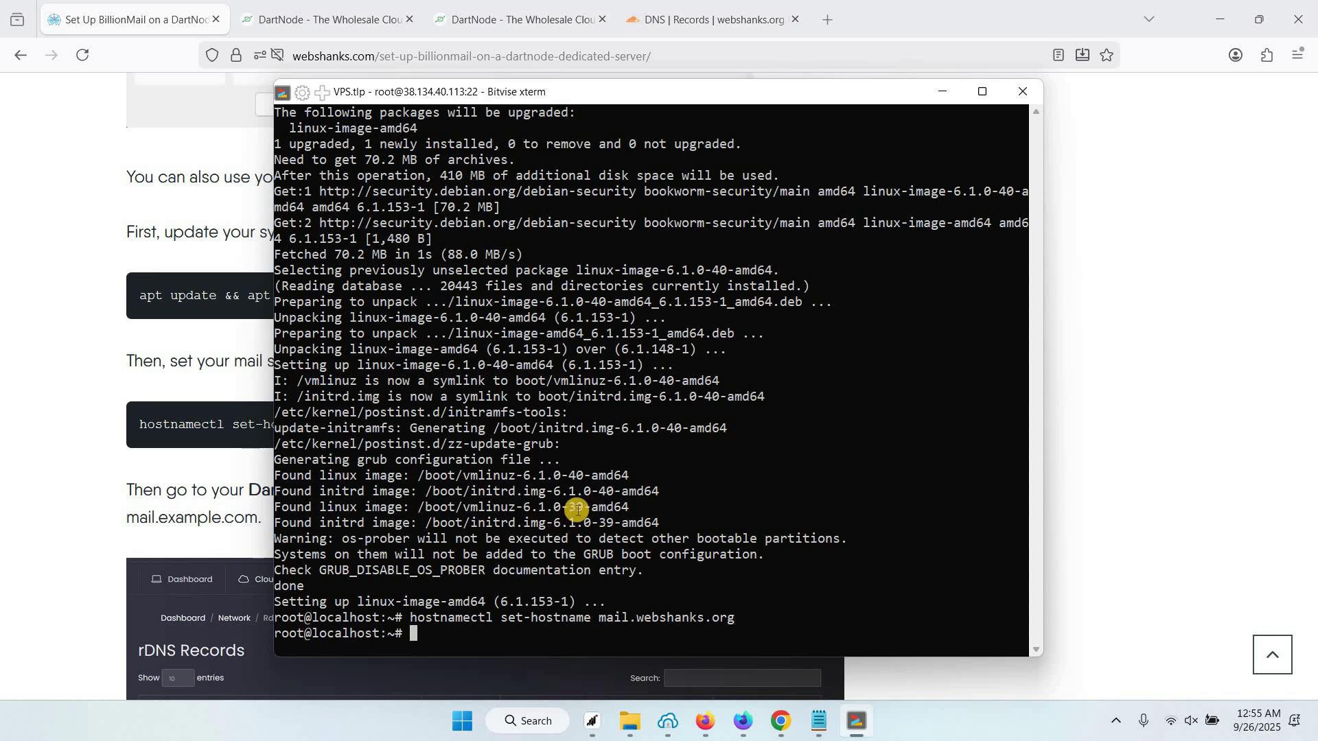
text(reboot)
key(Return)
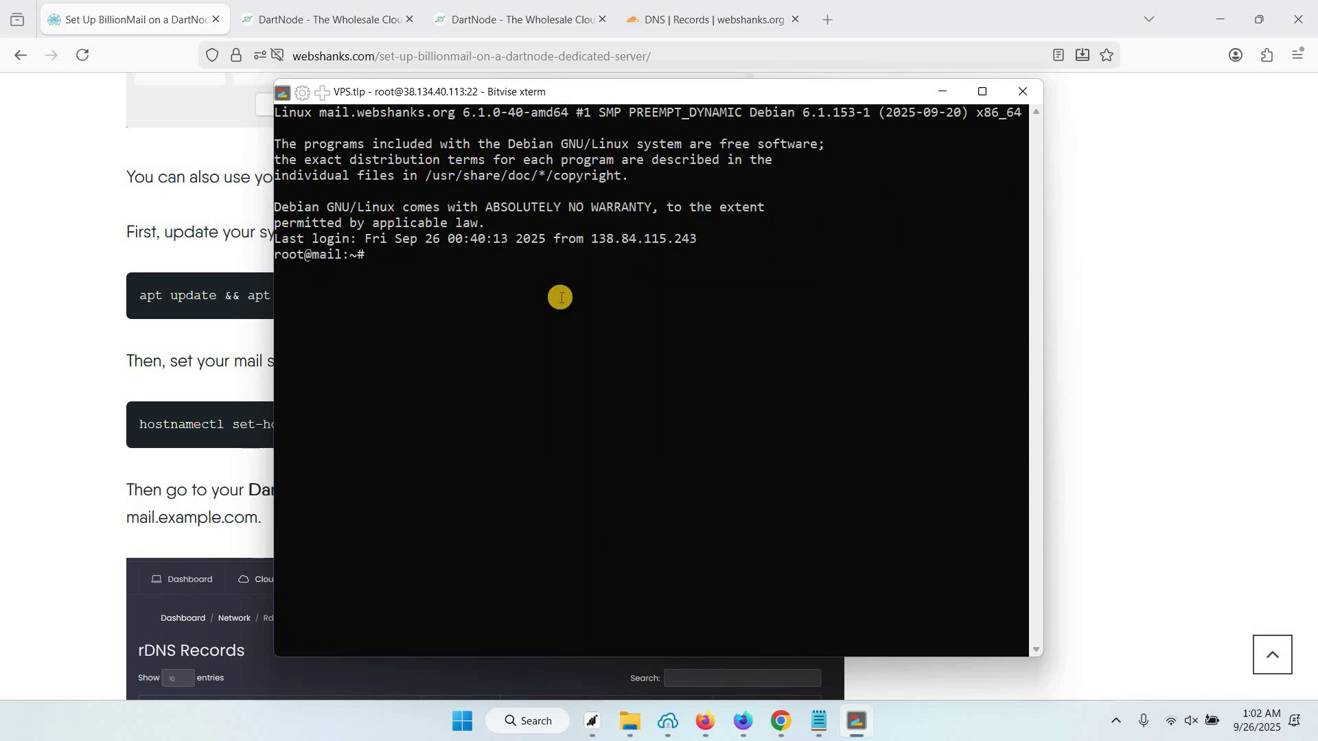
Run 'hostname' to confirm it now returns mail.webshanks.org
text(hostname)
key(Return)
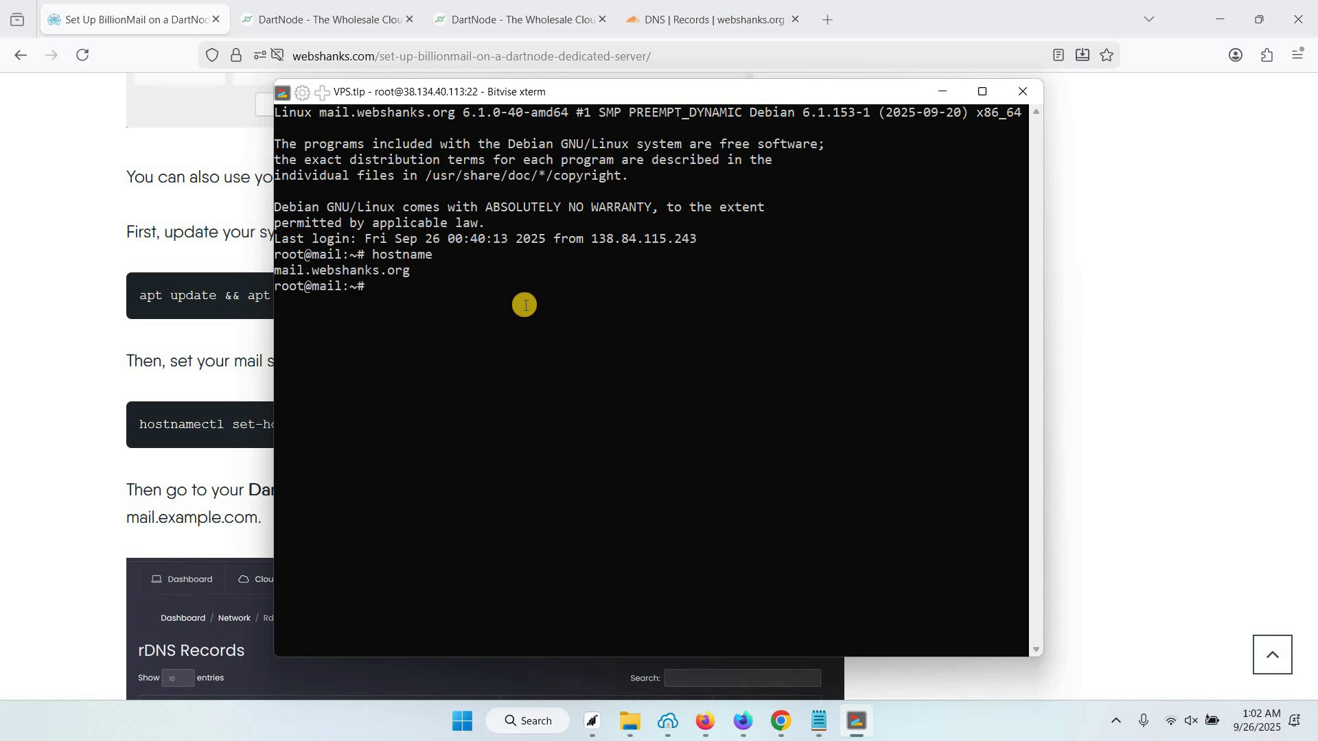
drag(364, 270, 414, 283)
click(416, 283)
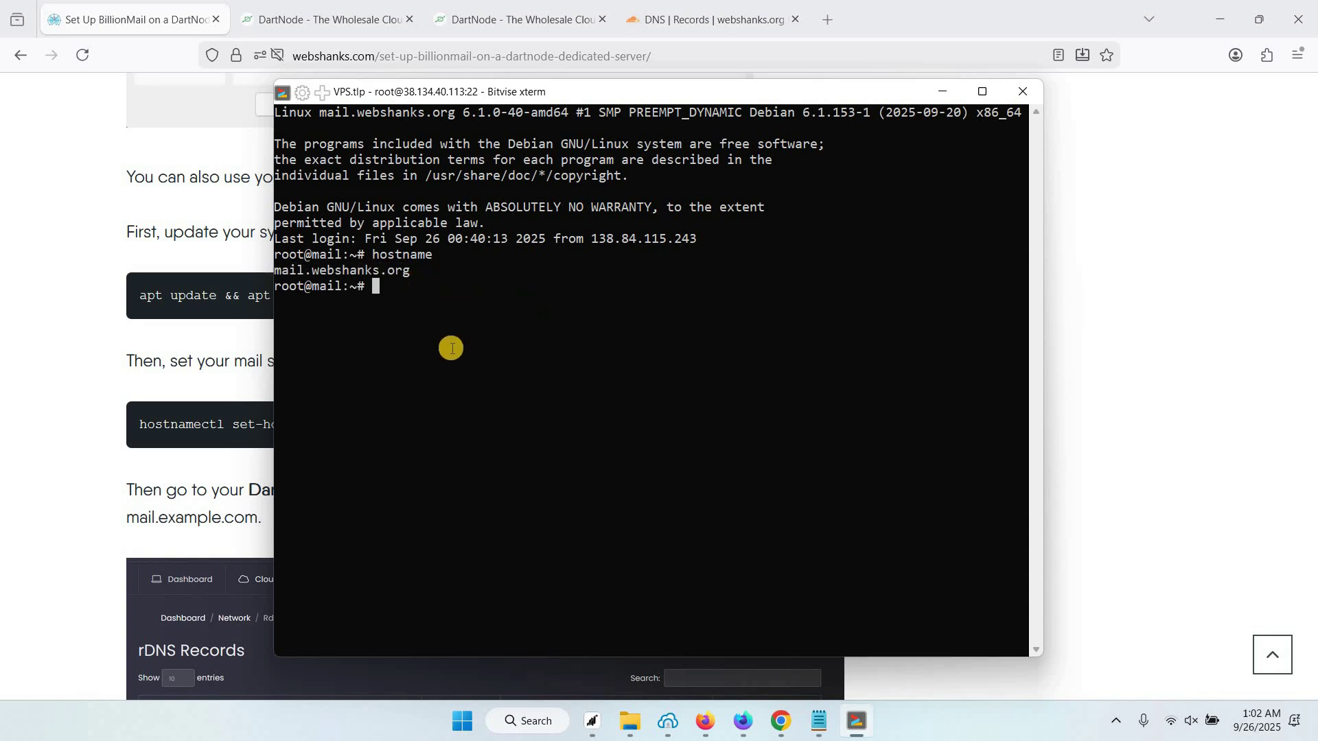
Scroll the guide to the Step 3 DNS records table and select the first row's A record type
click(206, 426)
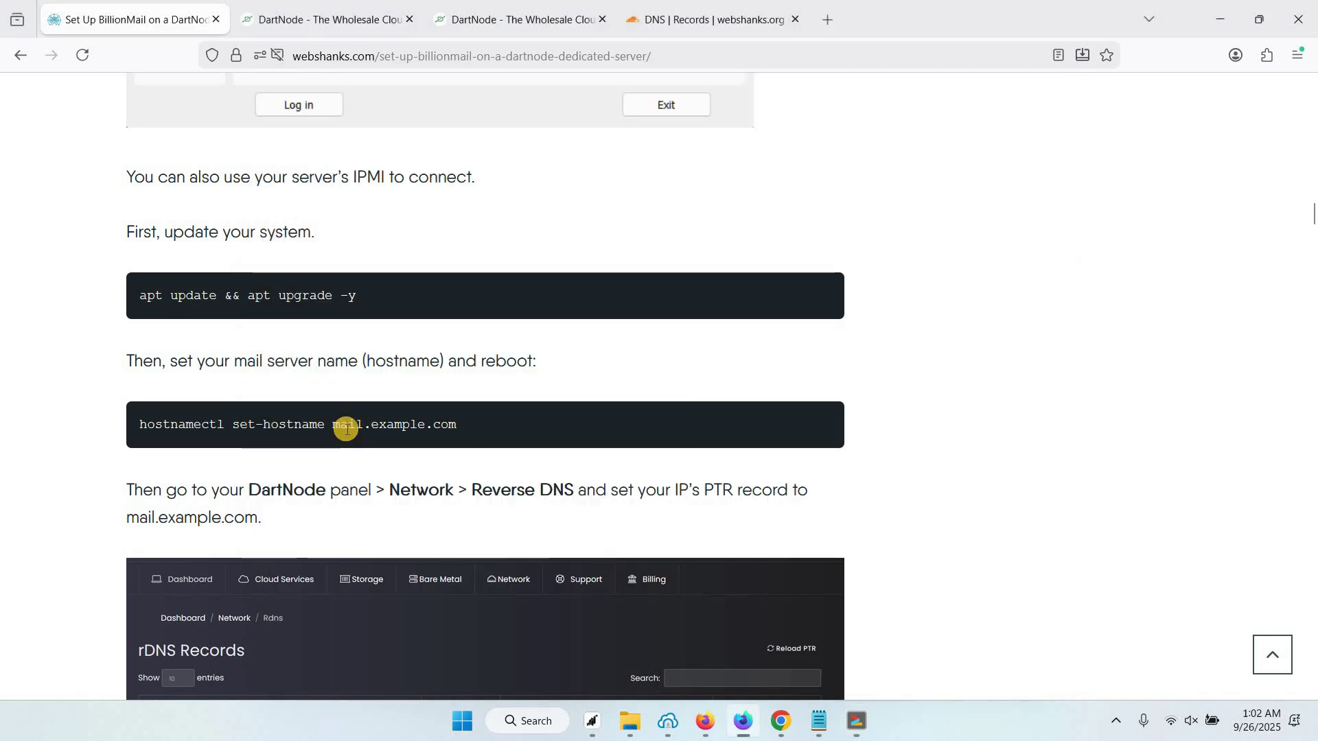
scroll(351, 426, down, 10)
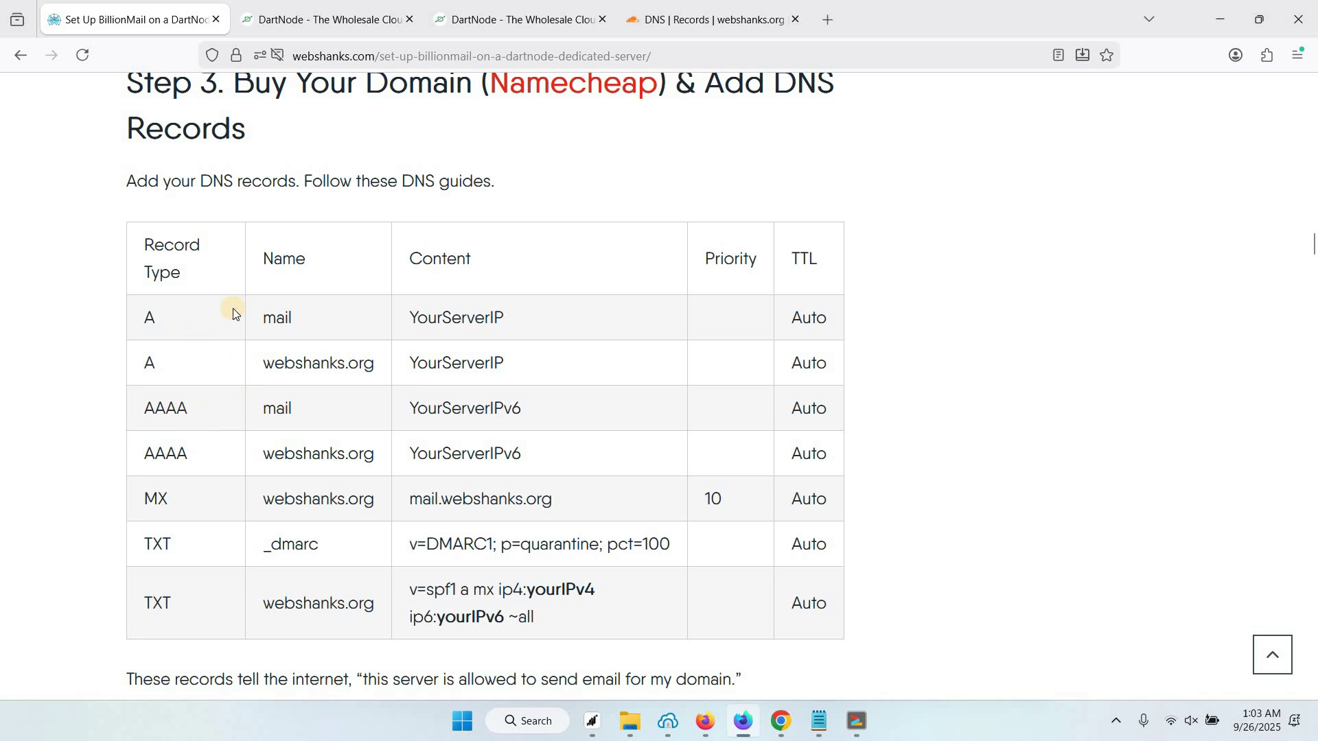
click(150, 317)
double_click(149, 316)
click(157, 409)
double_click(148, 319)
click(172, 406)
Review the webshanks.org DNS records in Cloudflare, then return to the setup guide tab
click(698, 23)
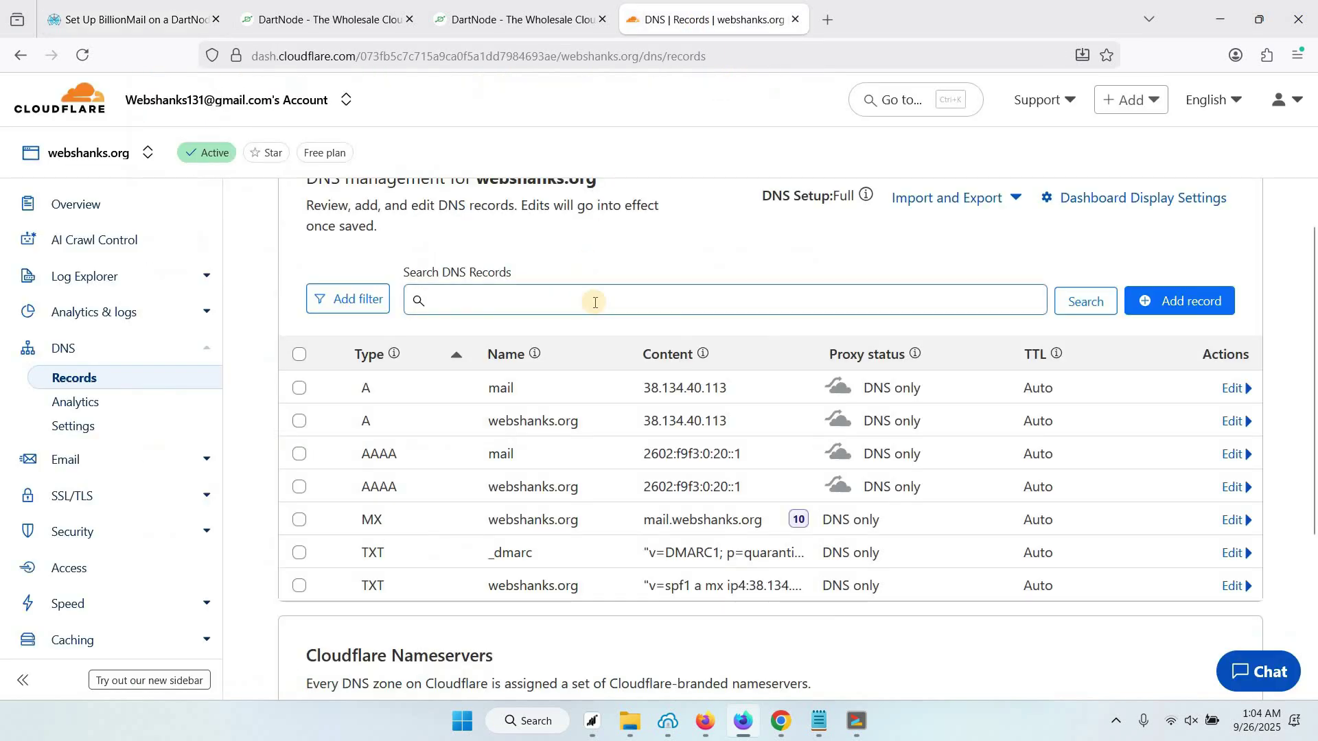
scroll(595, 302, up, 1)
scroll(588, 297, down, 1)
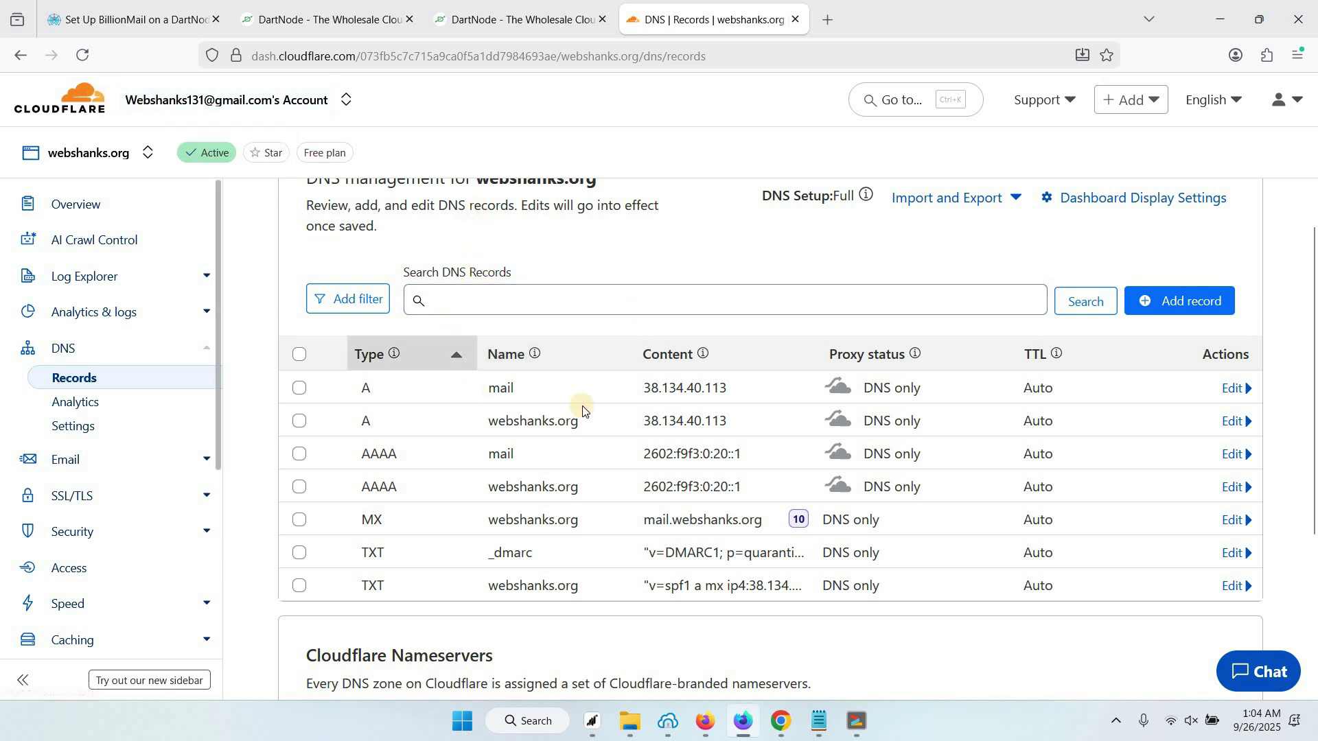
scroll(604, 412, down, 1)
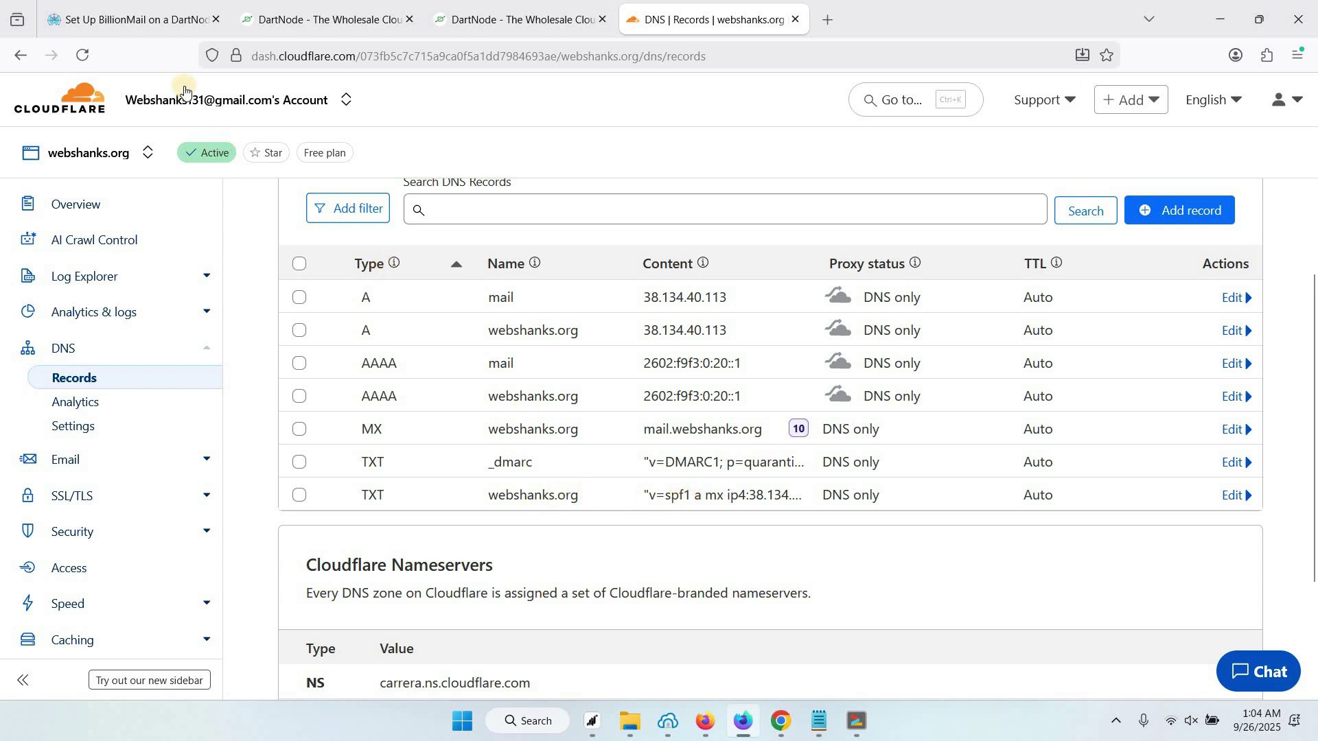
key(ctrl+Tab)
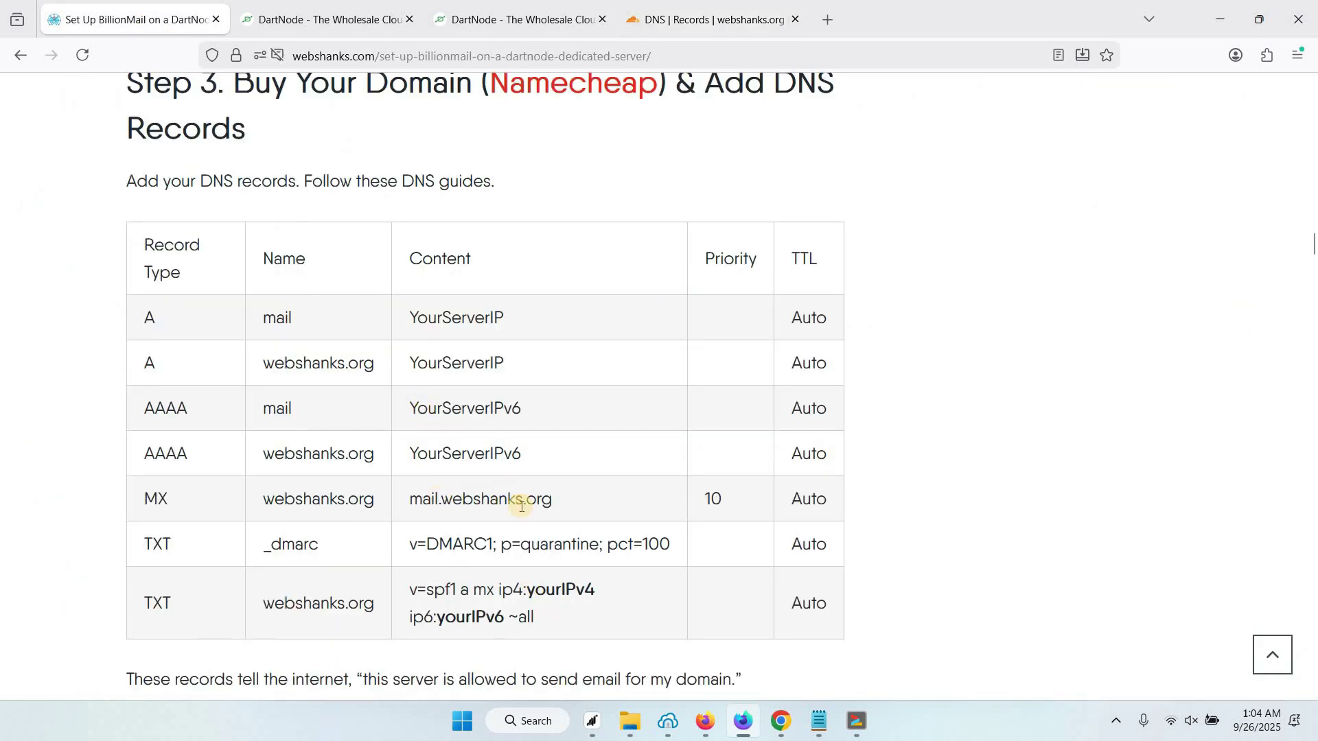
Copy 'apt install git -y' from the guide and run it in the Bitvise terminal
scroll(477, 480, down, 3)
scroll(471, 410, down, 2)
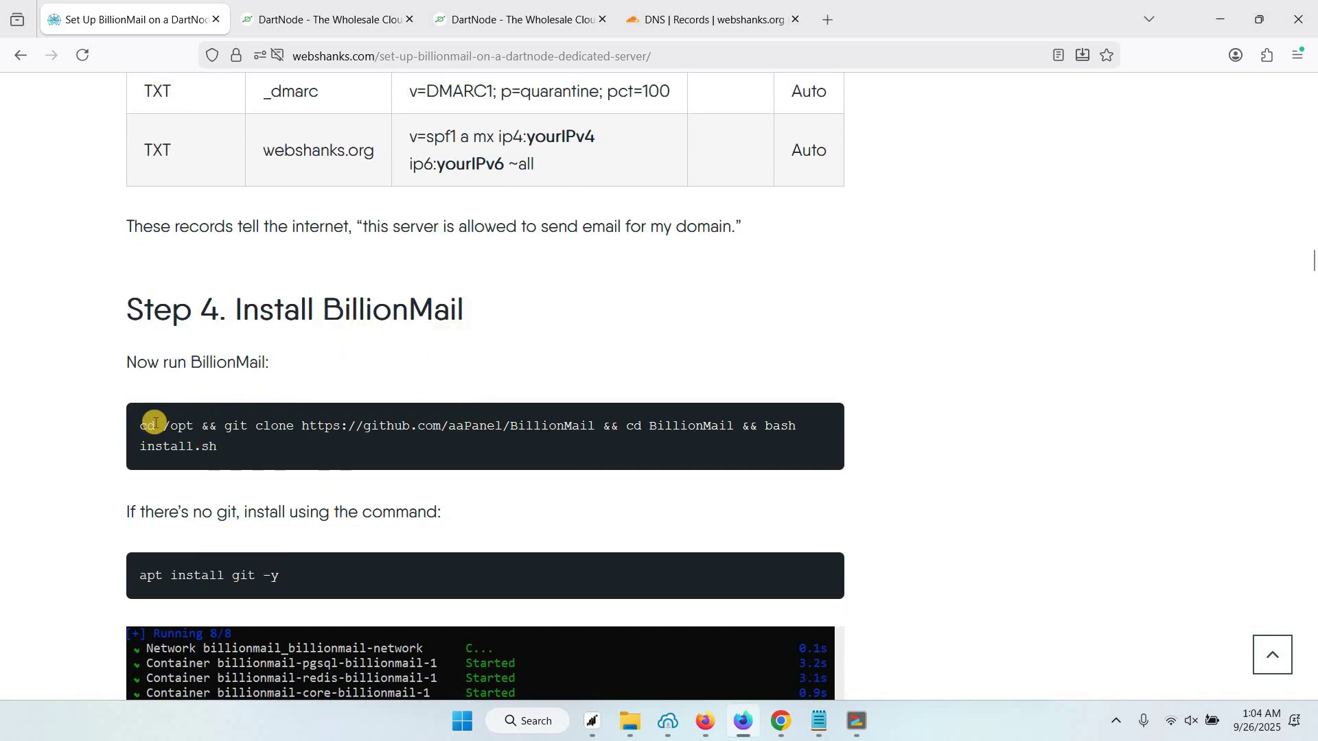
triple_click(309, 424)
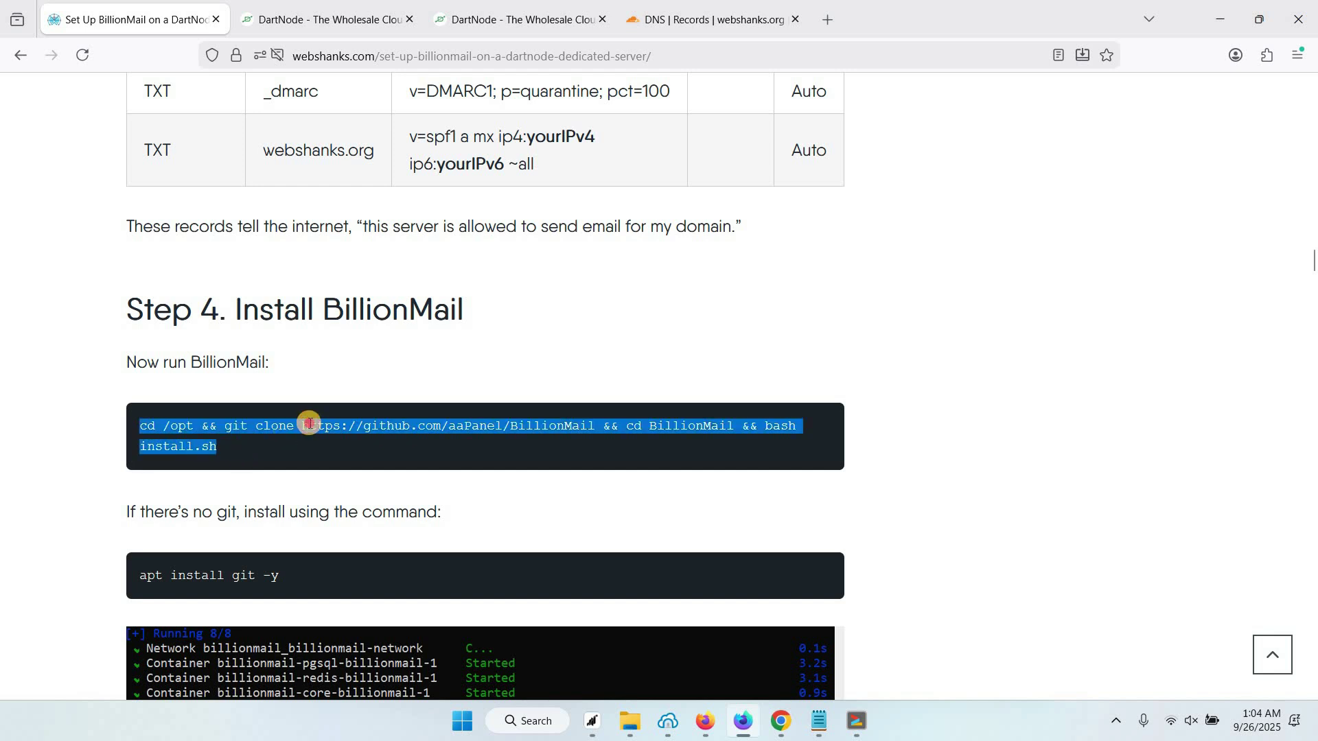
click(309, 424)
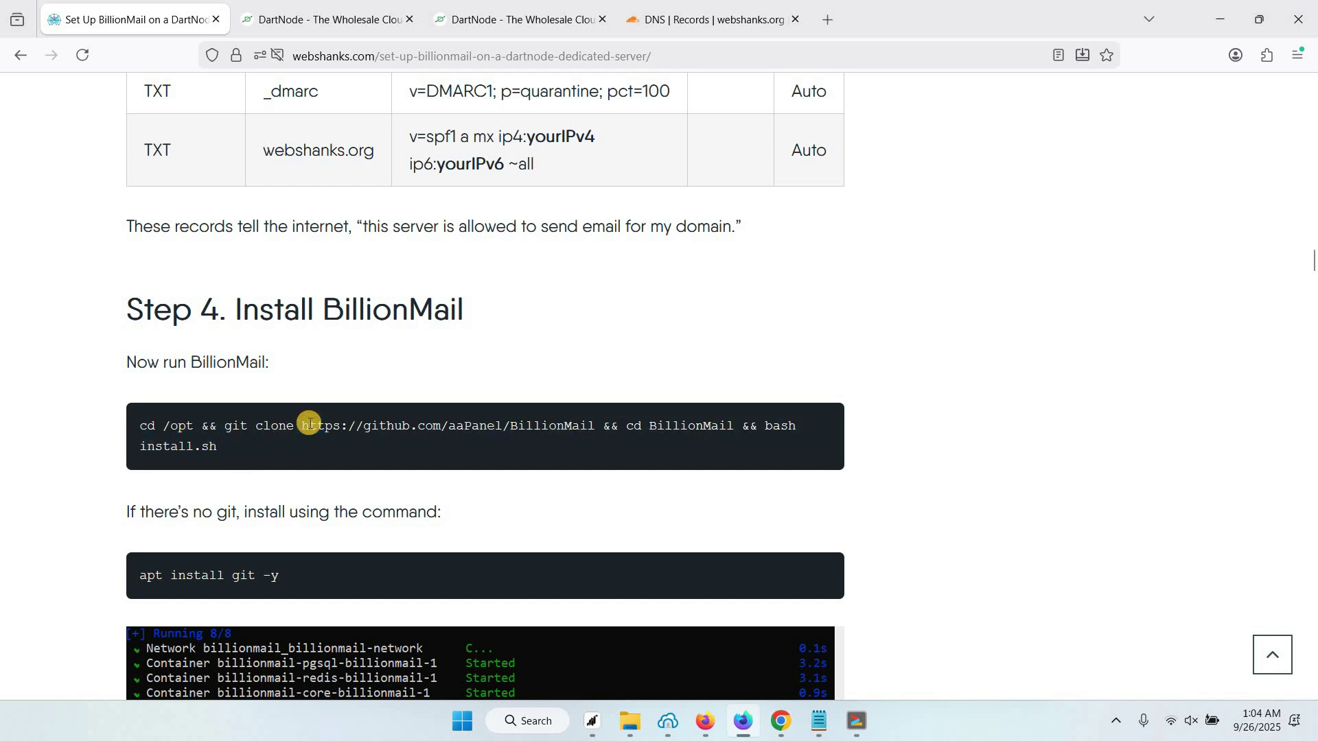
double_click(253, 431)
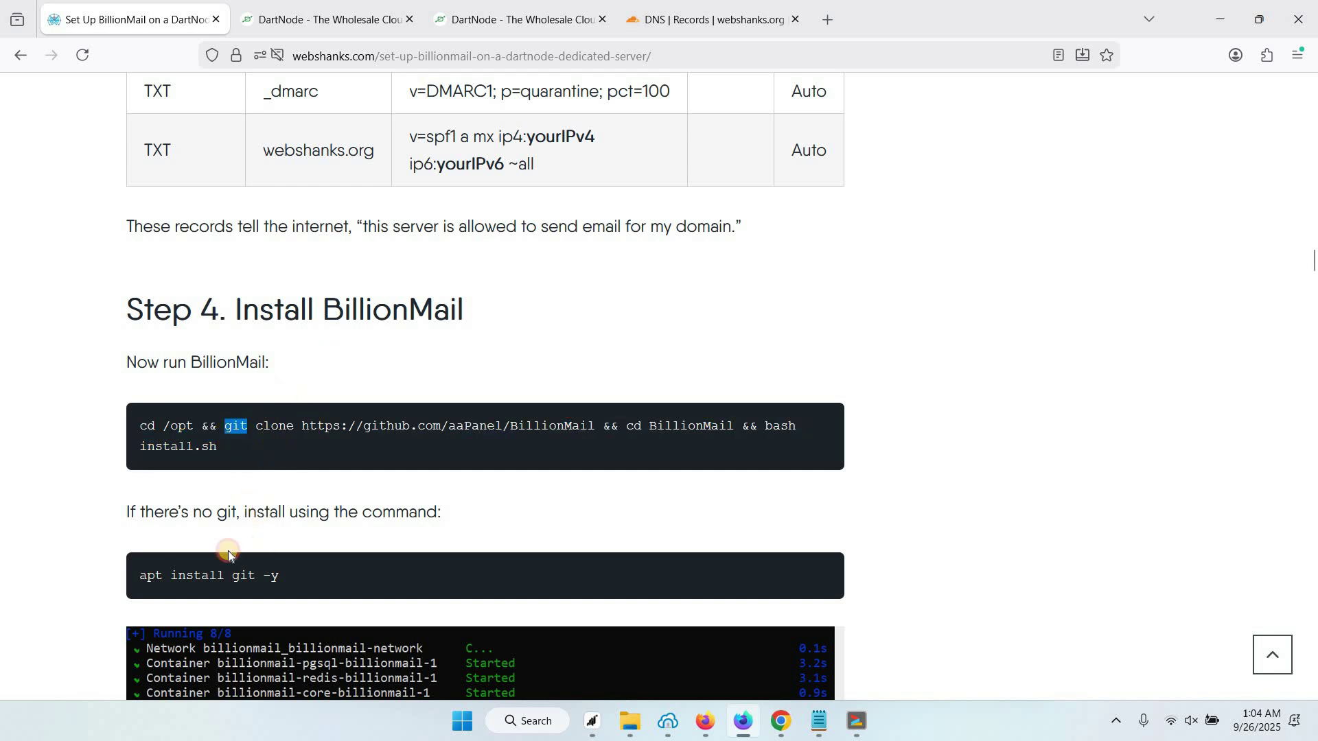
click(141, 577)
drag(141, 576, 280, 577)
key(ctrl+c)
right_click(330, 255)
click(330, 255)
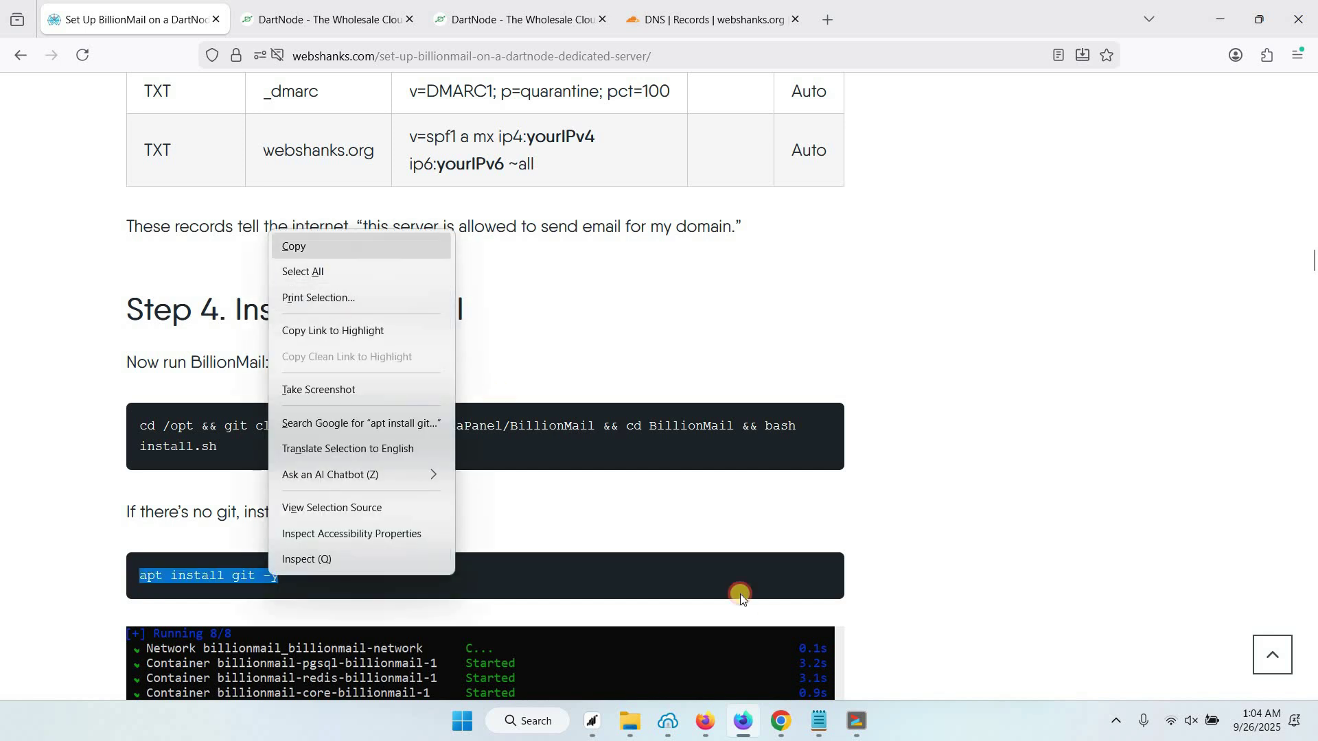
click(851, 717)
right_click(650, 486)
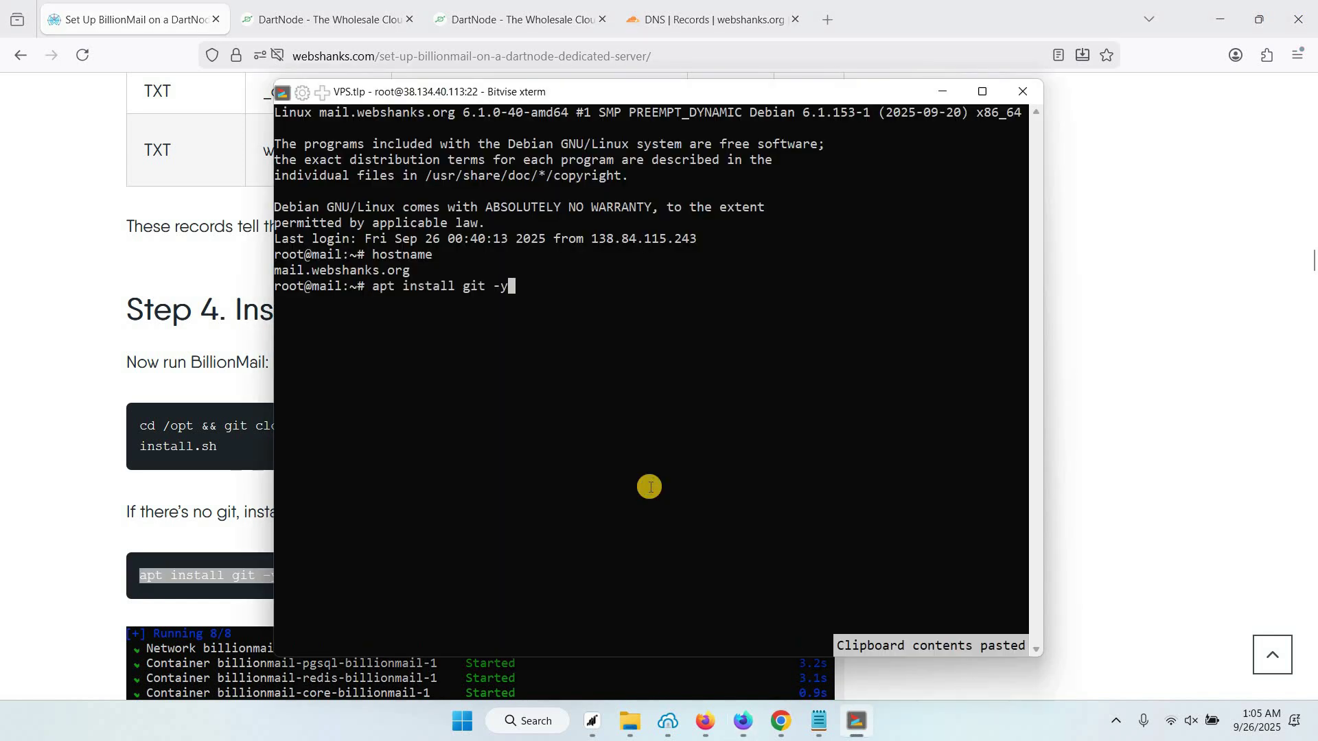
key(Return)
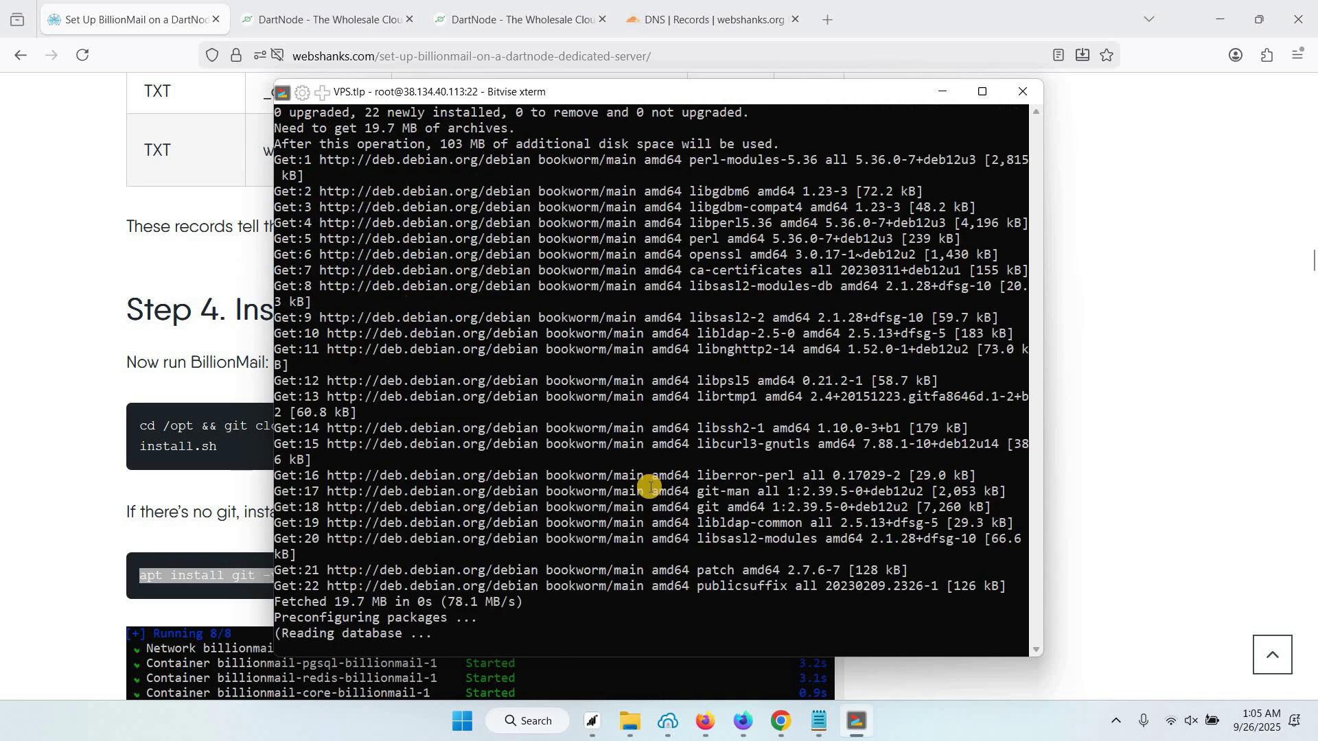
Copy the BillionMail clone-and-install command from the guide and paste it at the prompt
click(204, 425)
mouse_move(138, 422)
mouse_down()
mouse_move(226, 448)
mouse_move(199, 444)
mouse_up()
right_click(284, 434)
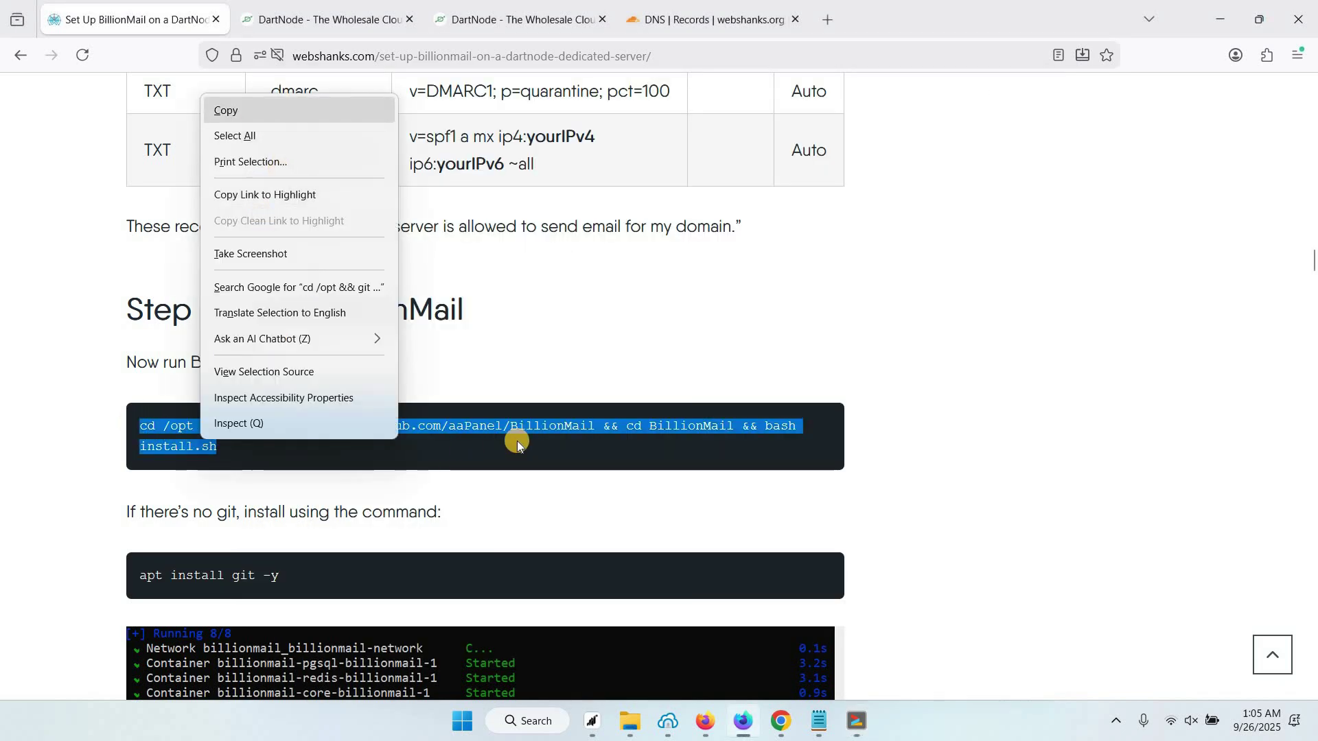
click(541, 434)
click(857, 721)
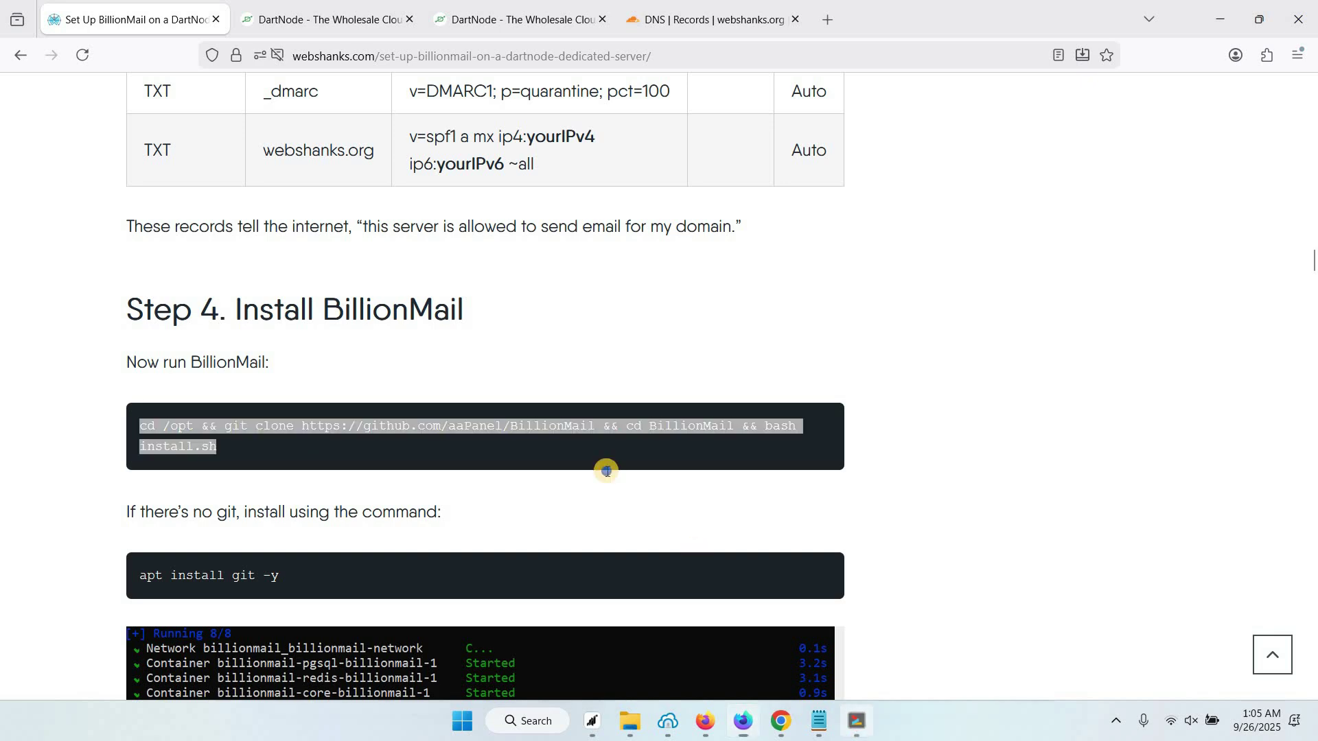
right_click(607, 471)
Run the BillionMail installer and select the Internet address URL it prints
key(Return)
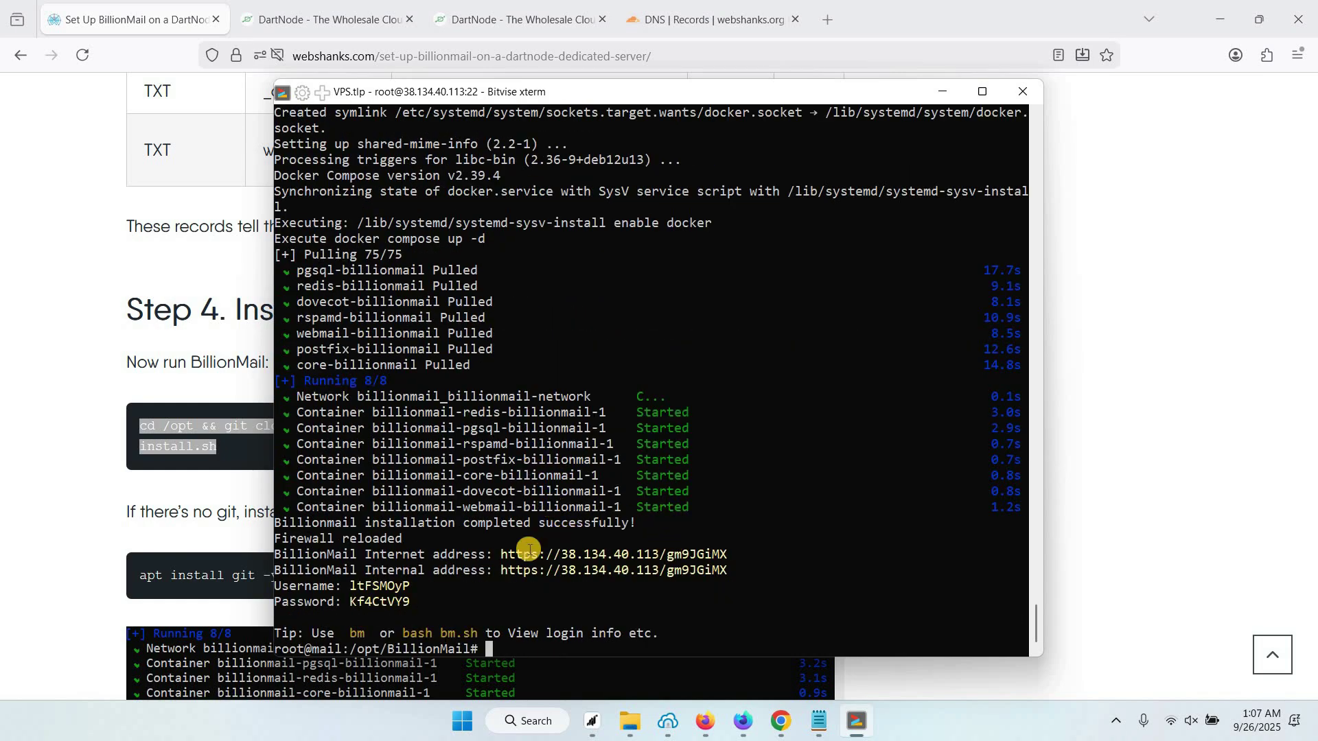
drag(501, 554, 725, 547)
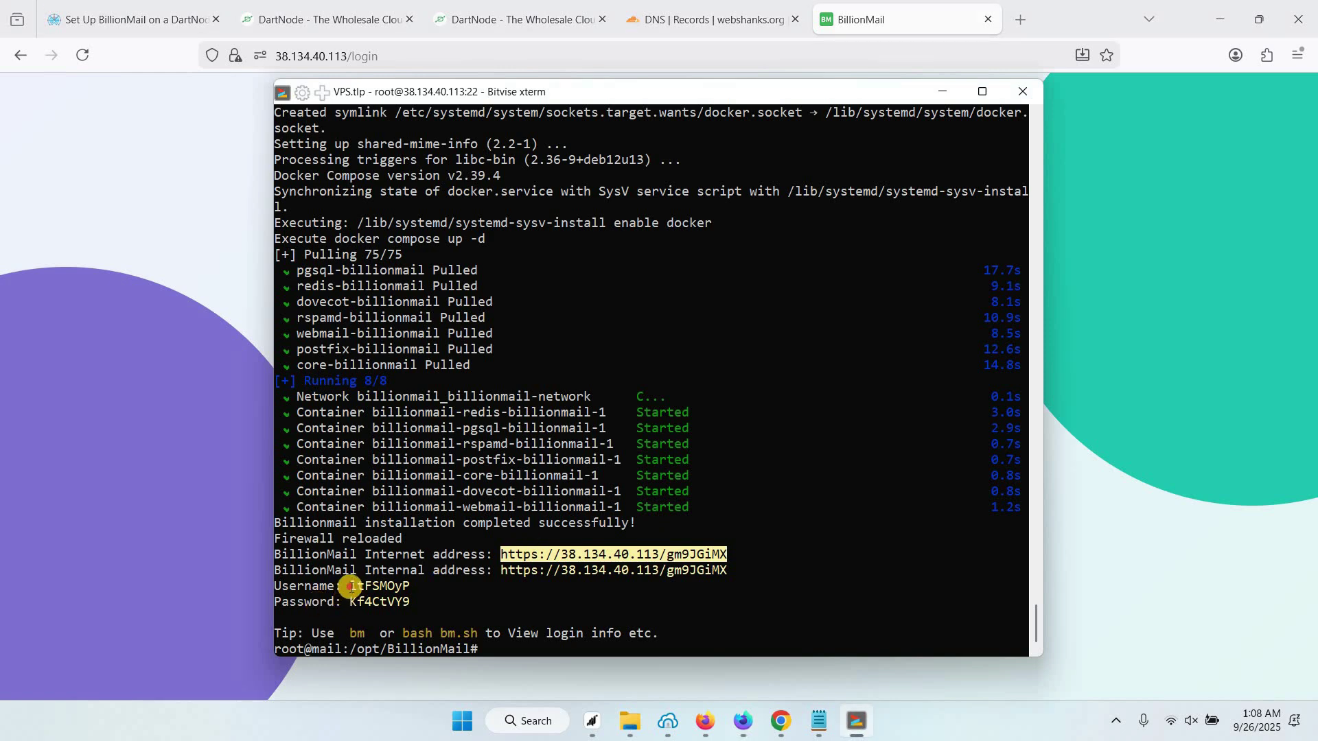
Copy the generated username from the terminal into the BillionMail login form
drag(349, 585, 412, 587)
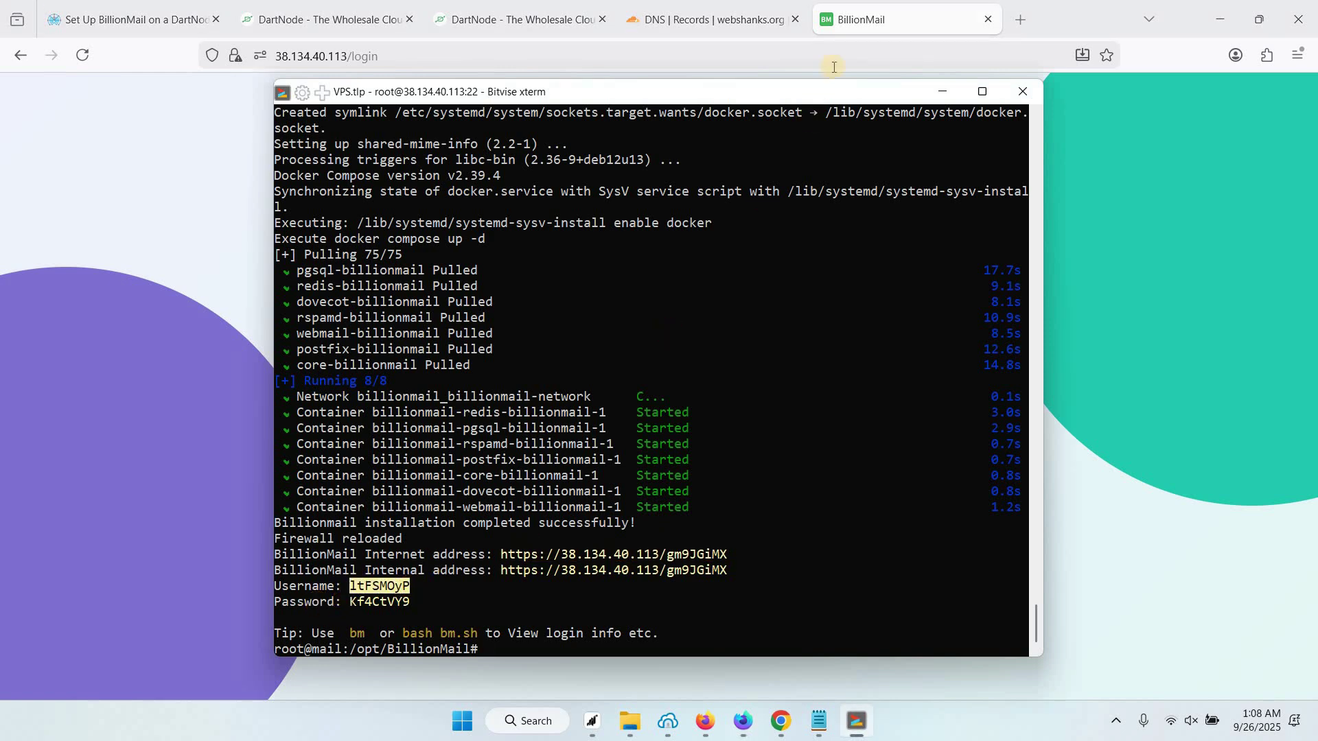
key(alt+Tab)
click(612, 380)
key(ctrl+v)
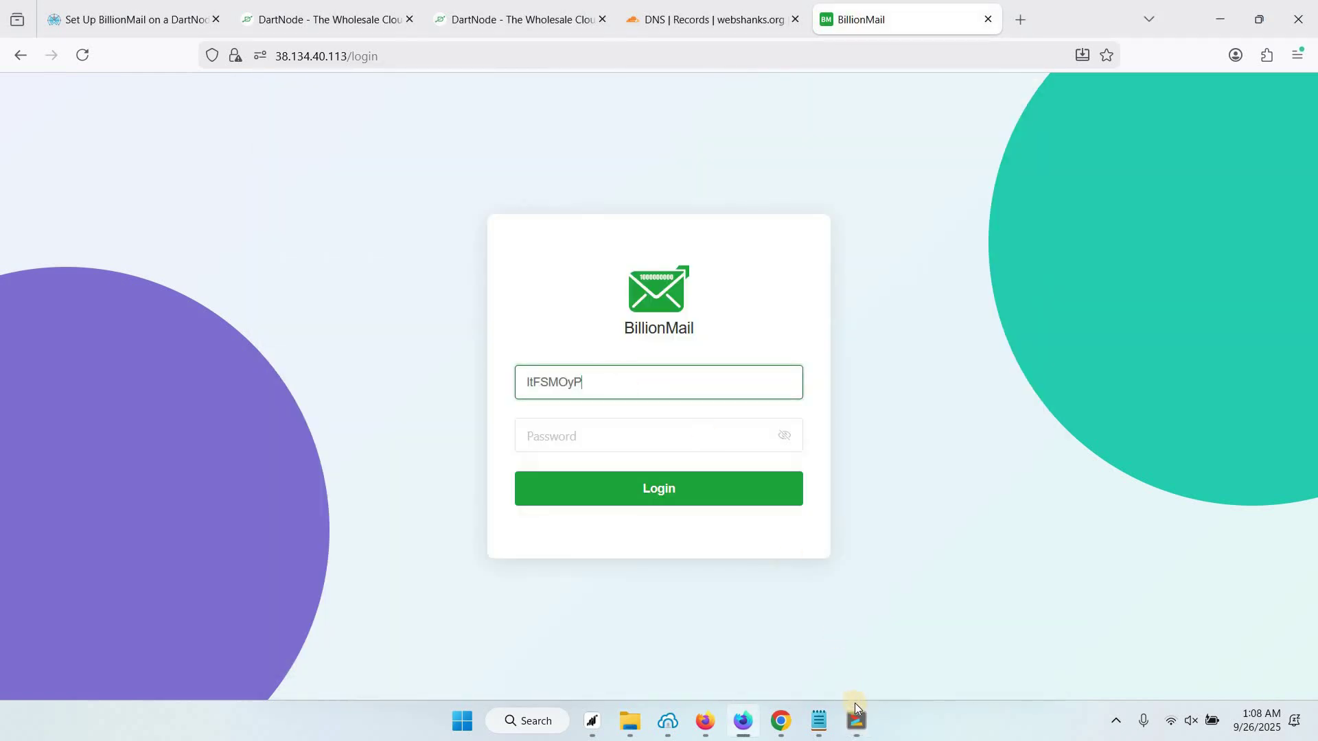
Paste the generated password, log in, and decline saving the password
click(854, 718)
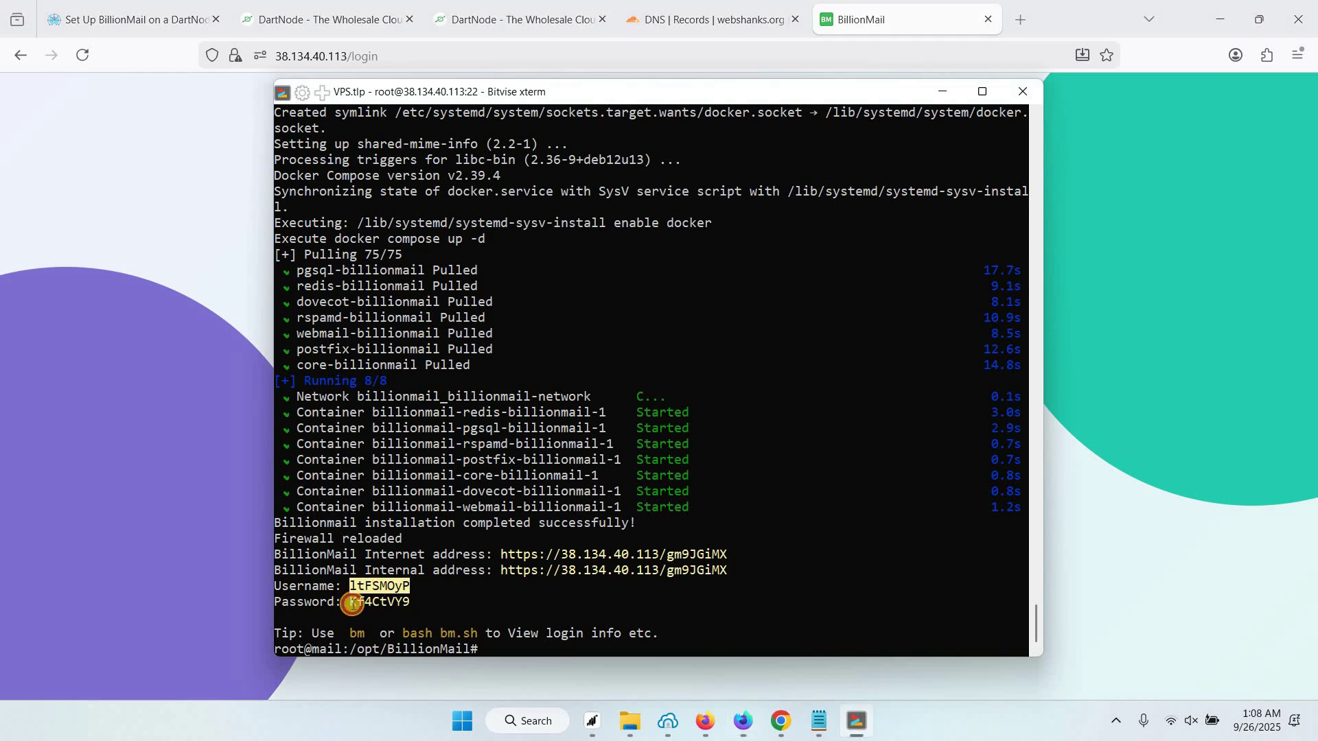
drag(349, 603, 411, 602)
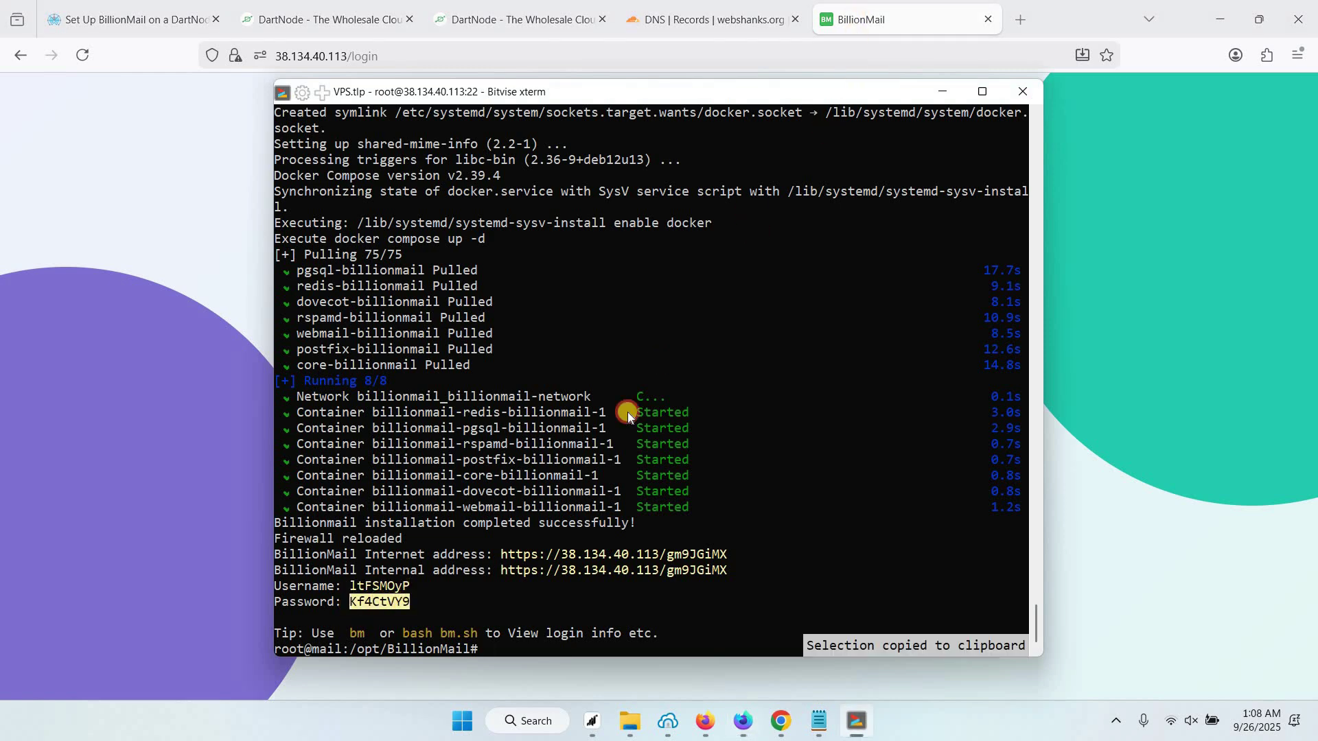
key(alt+Tab)
key(Tab)
key(ctrl+v)
click(624, 489)
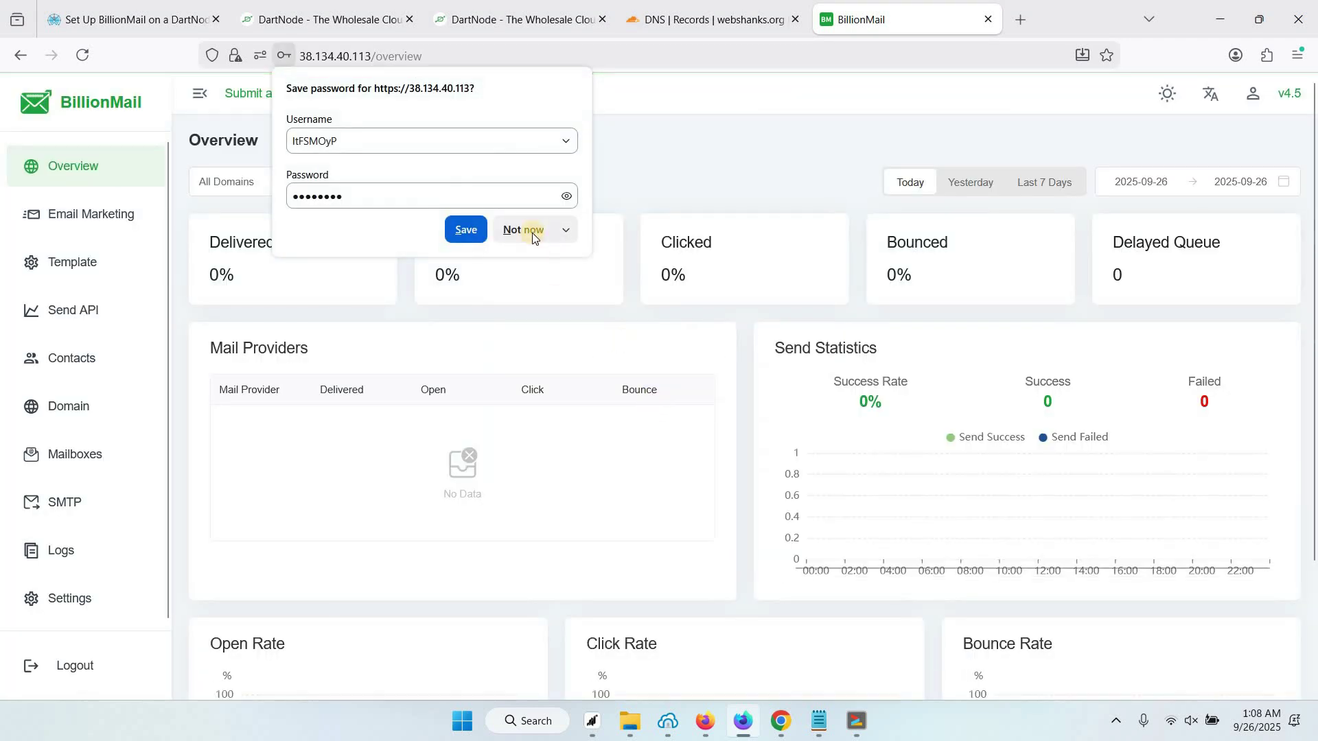
click(521, 230)
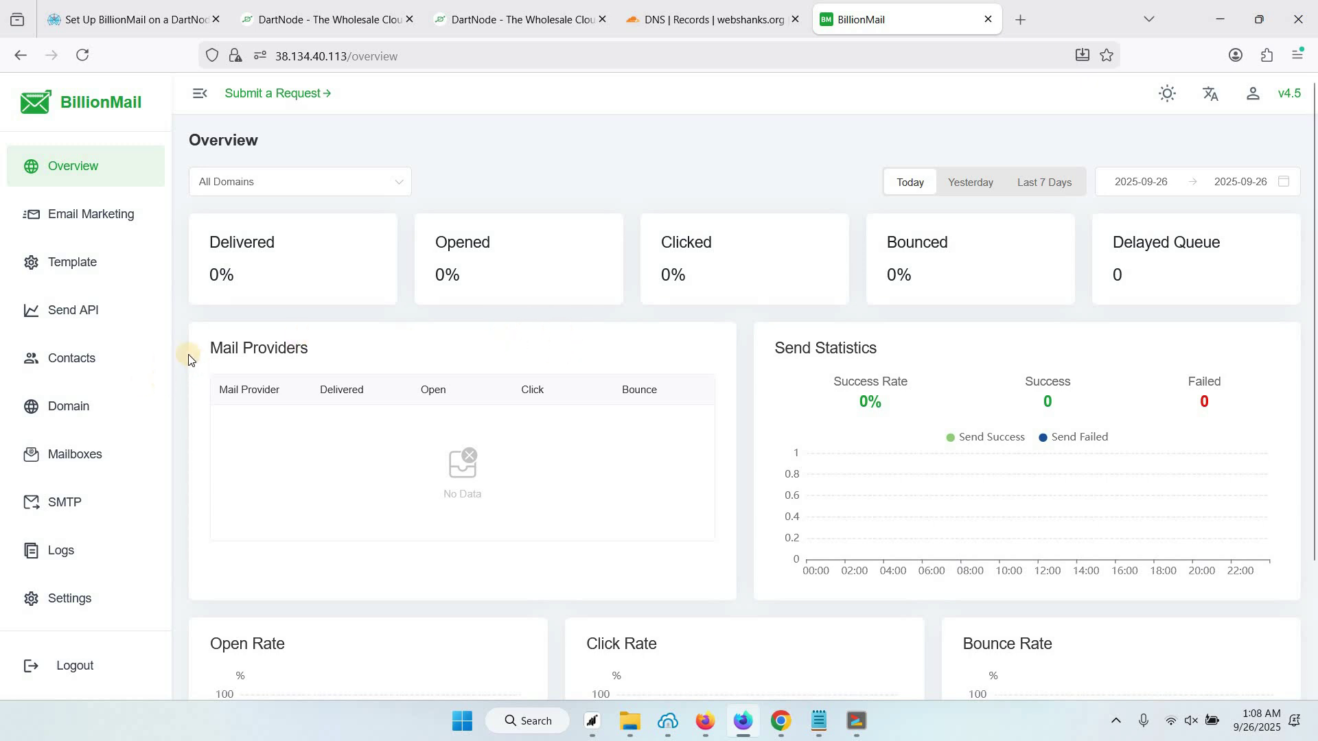
Start a new domain webshanks.org with a 5 GB quota and 50 mailboxes
click(68, 410)
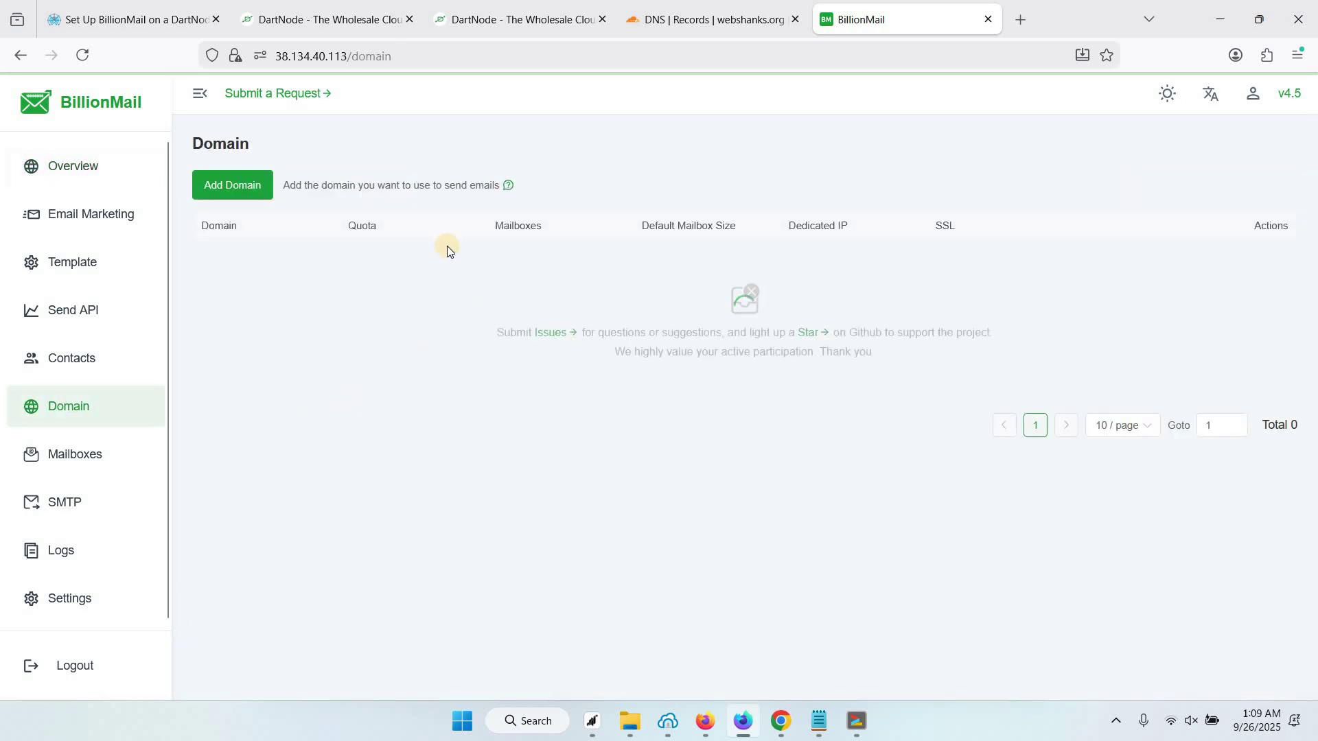
click(245, 191)
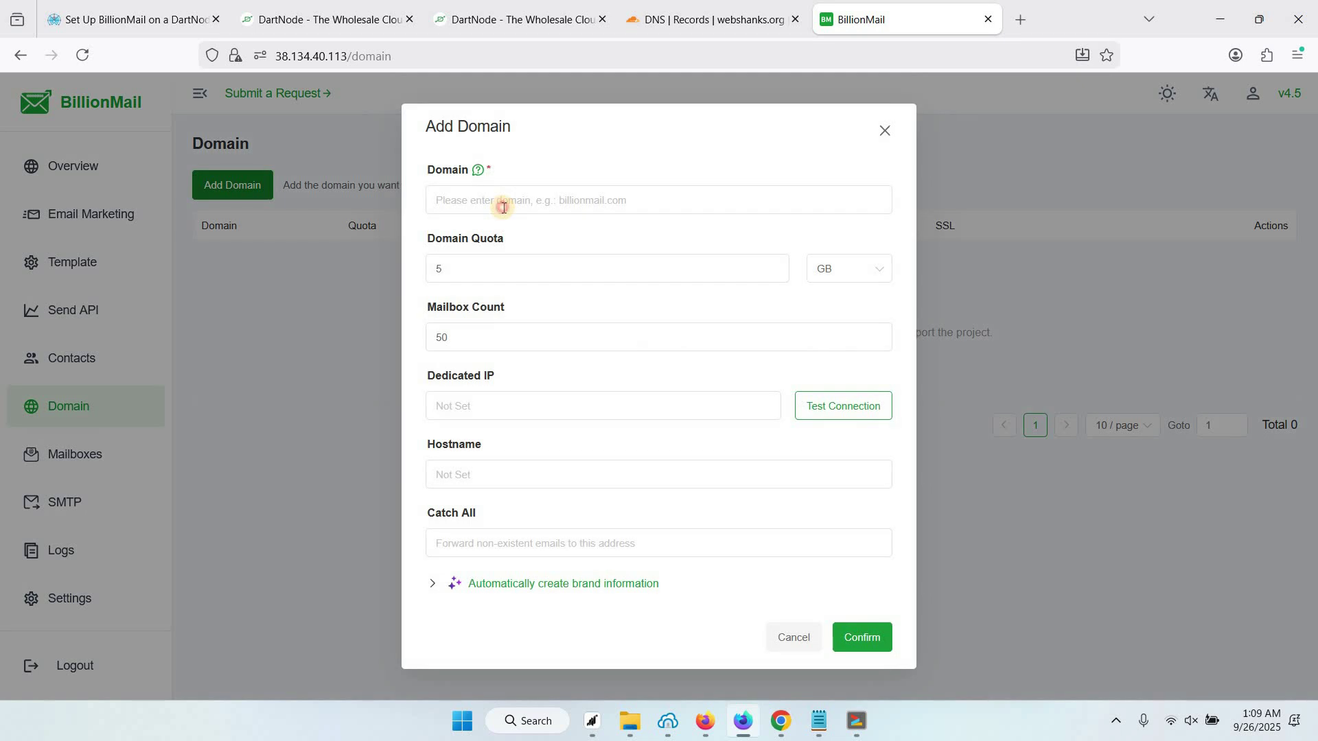
click(503, 206)
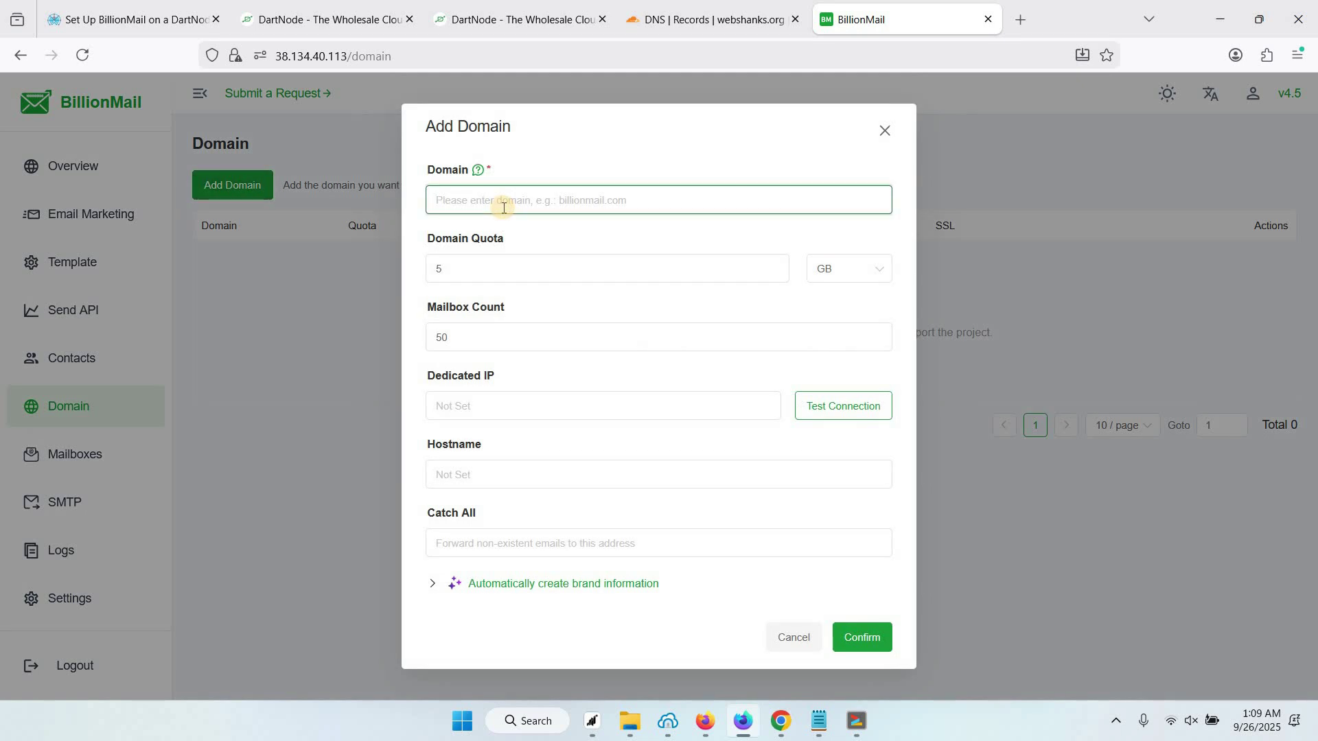
text(webshanks)
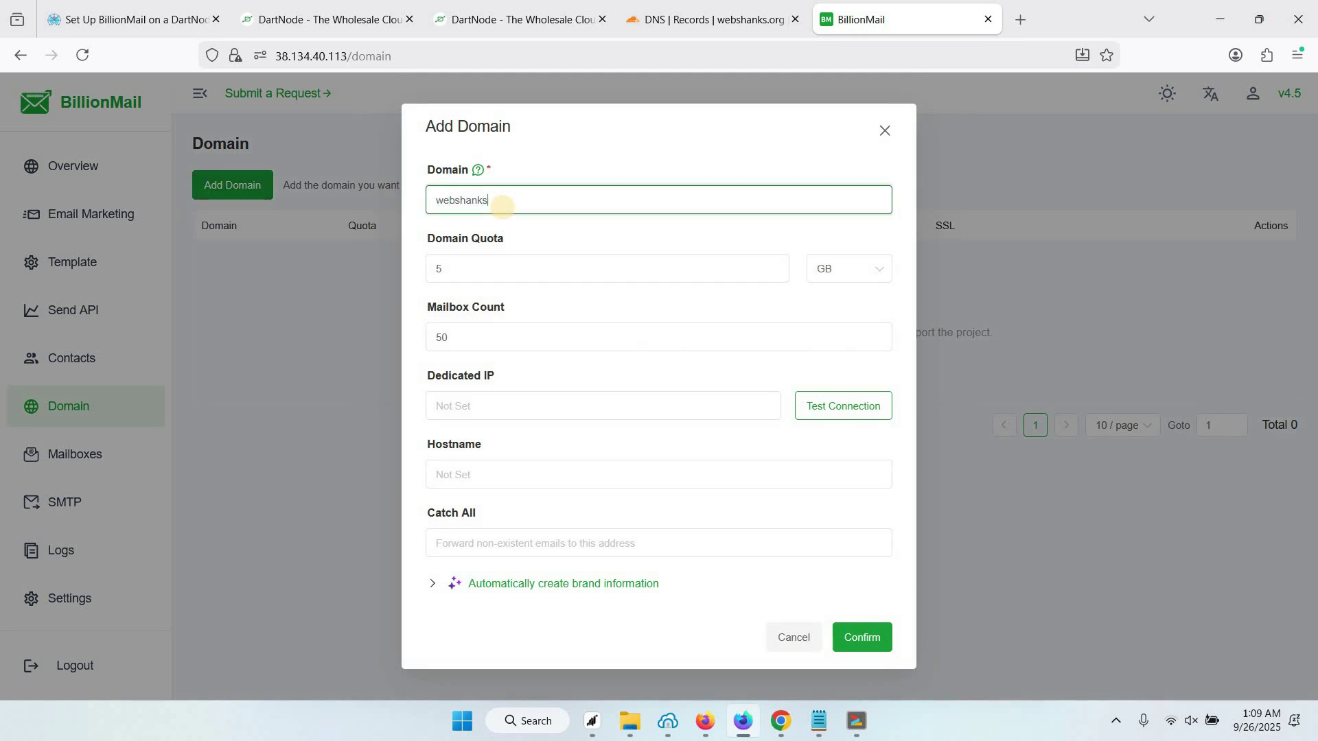
text(.org)
click(517, 269)
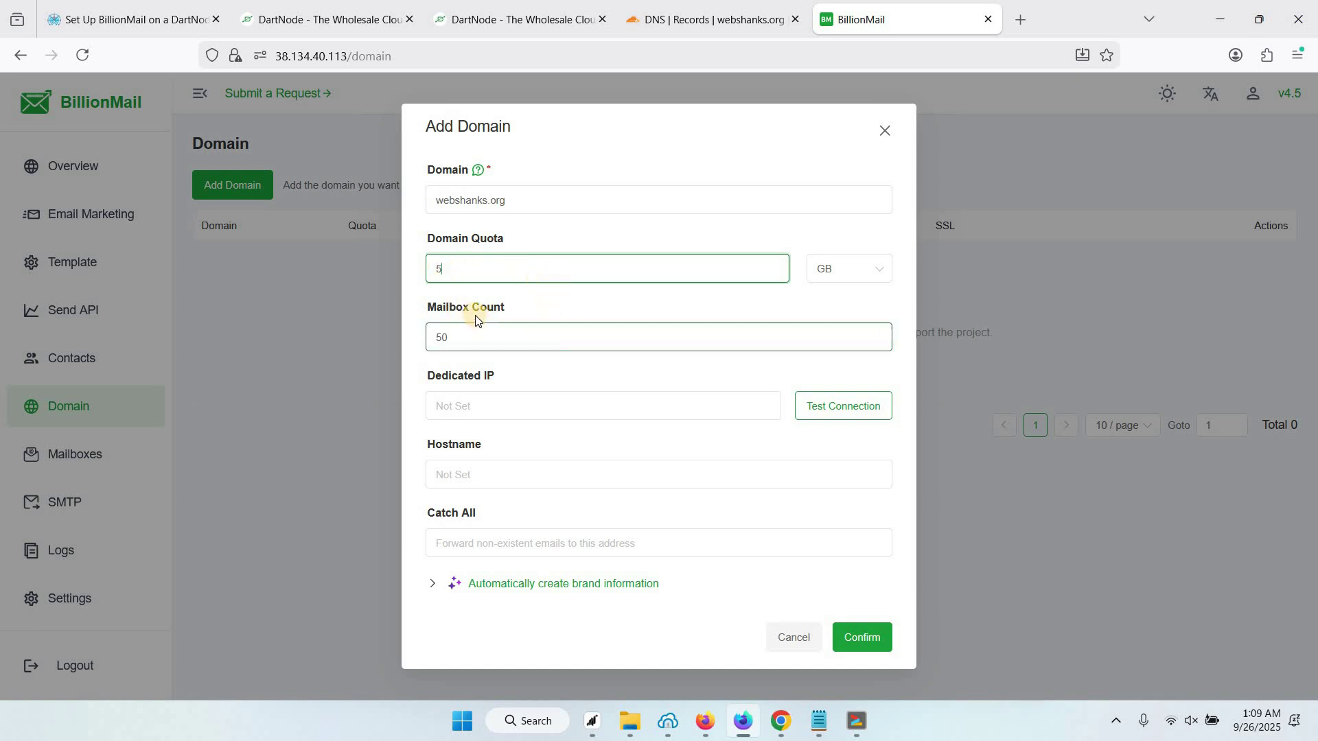
click(503, 339)
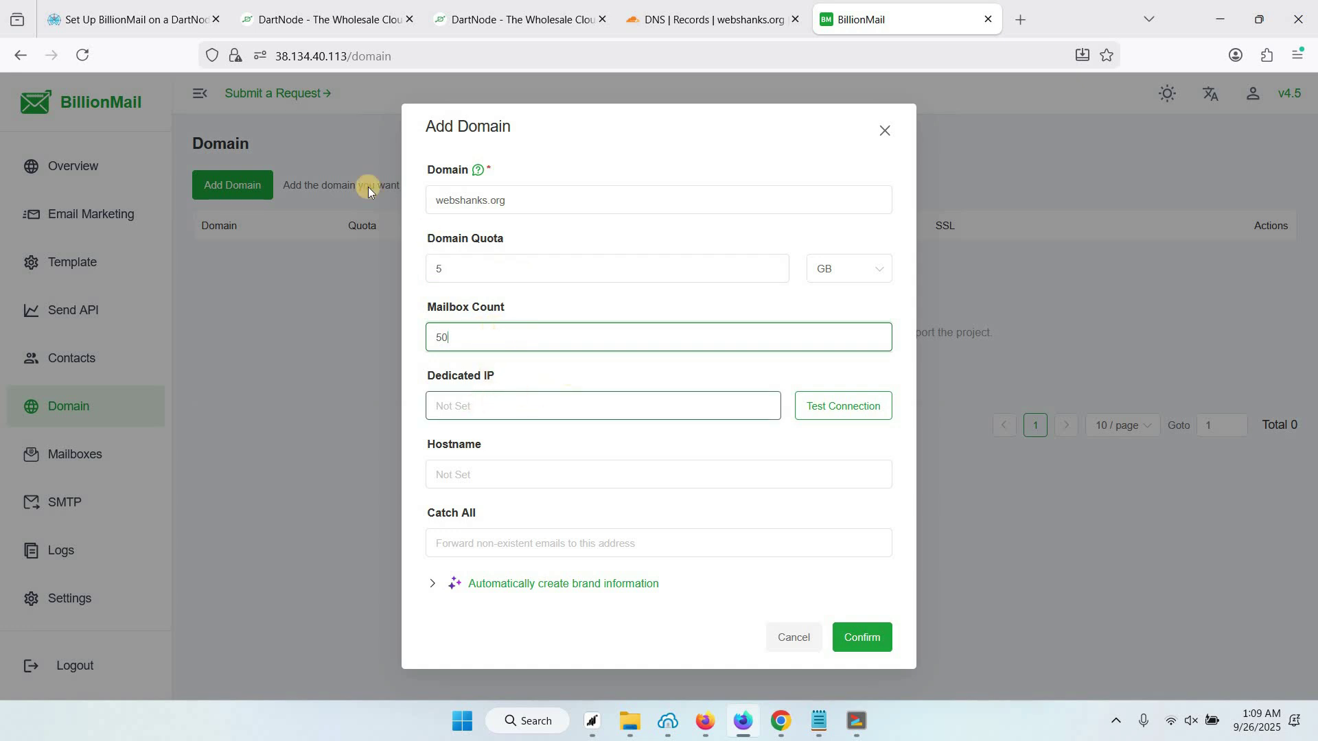
click(538, 401)
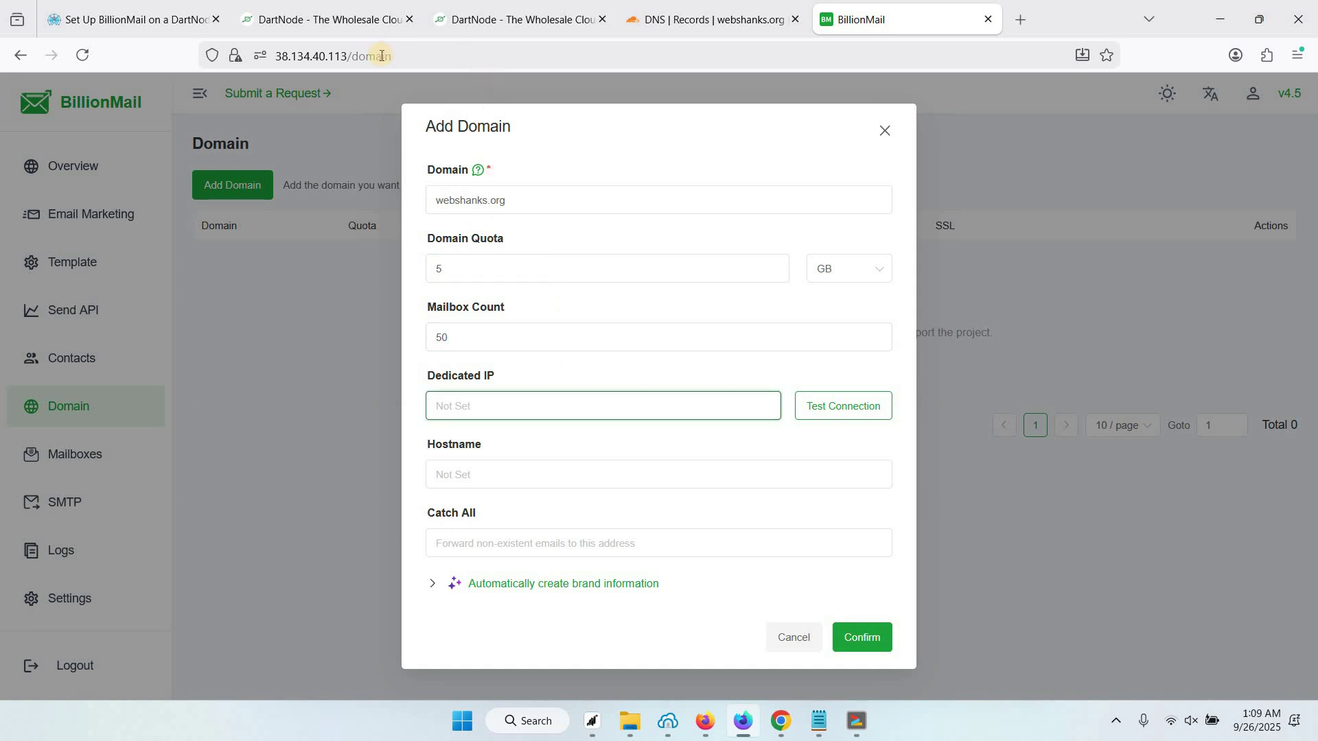
Copy the server IP 38.134.40.113 from DartNode into the Dedicated IP field
click(302, 6)
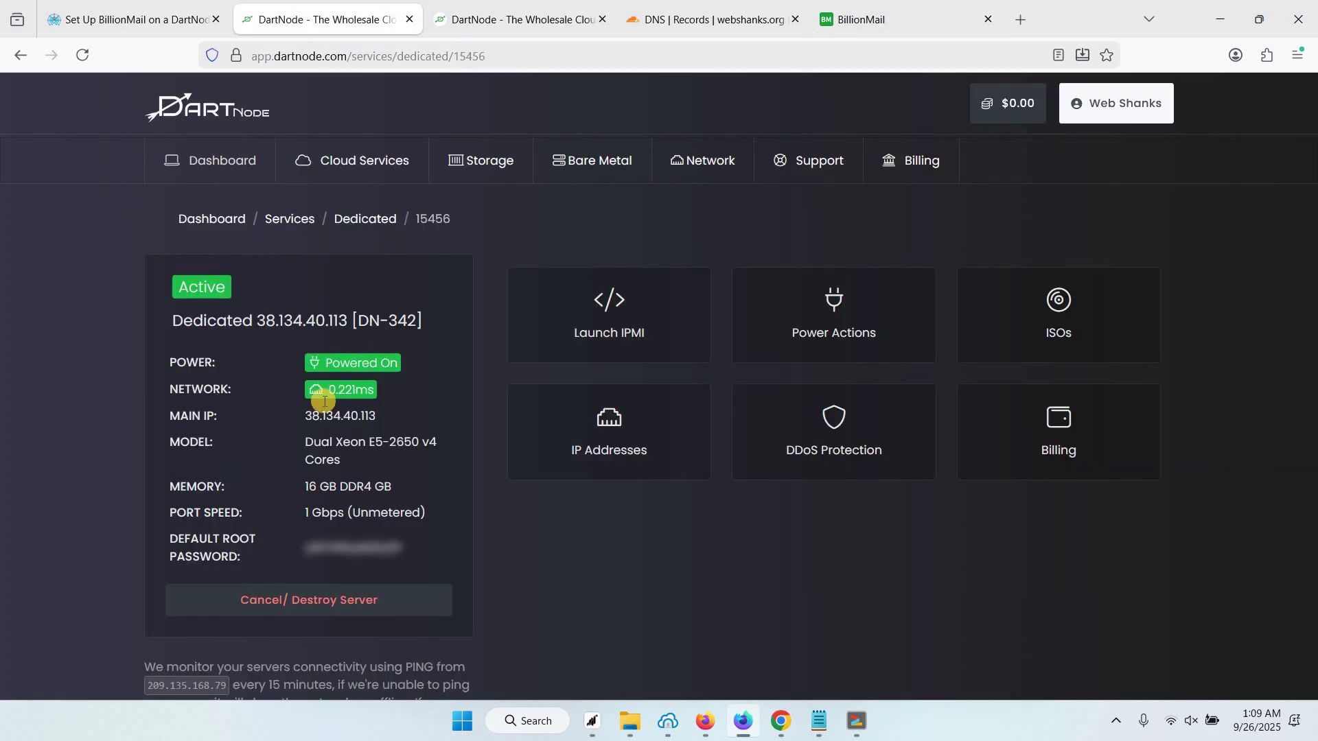
triple_click(386, 419)
key(ctrl+c)
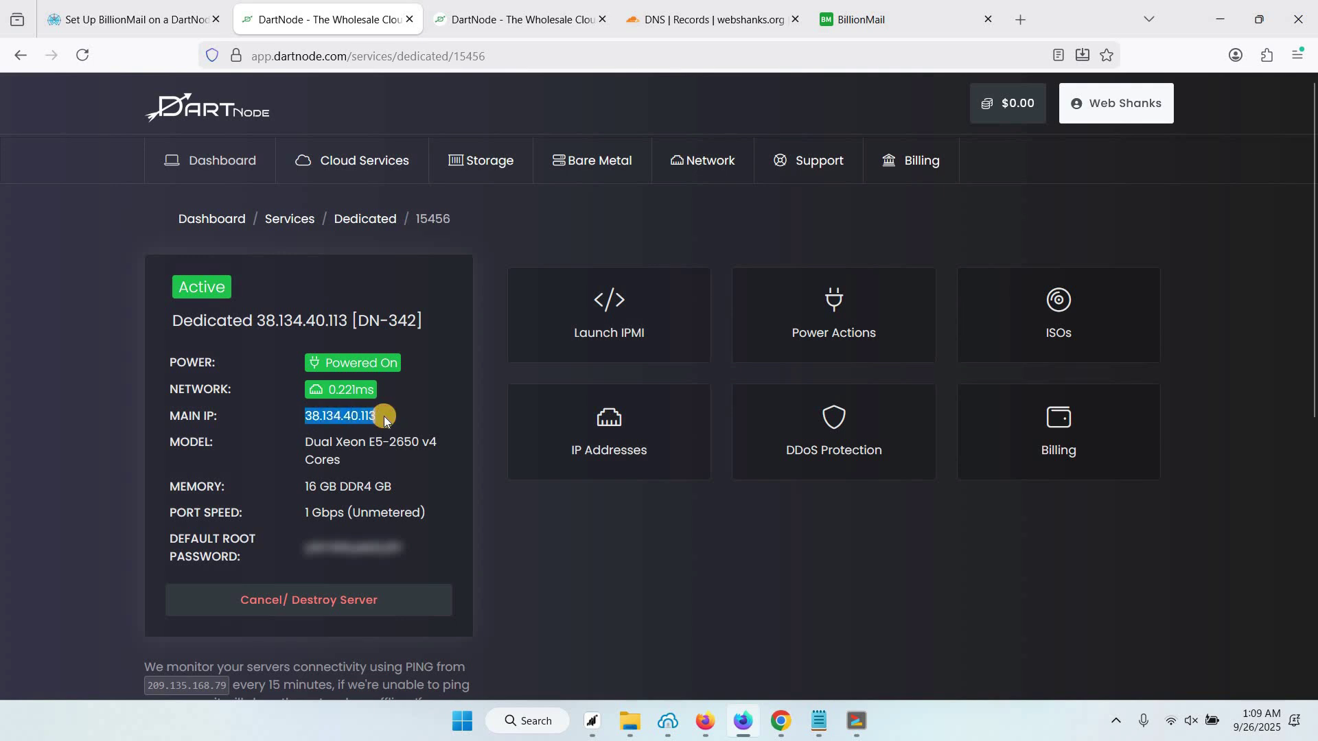
click(901, 15)
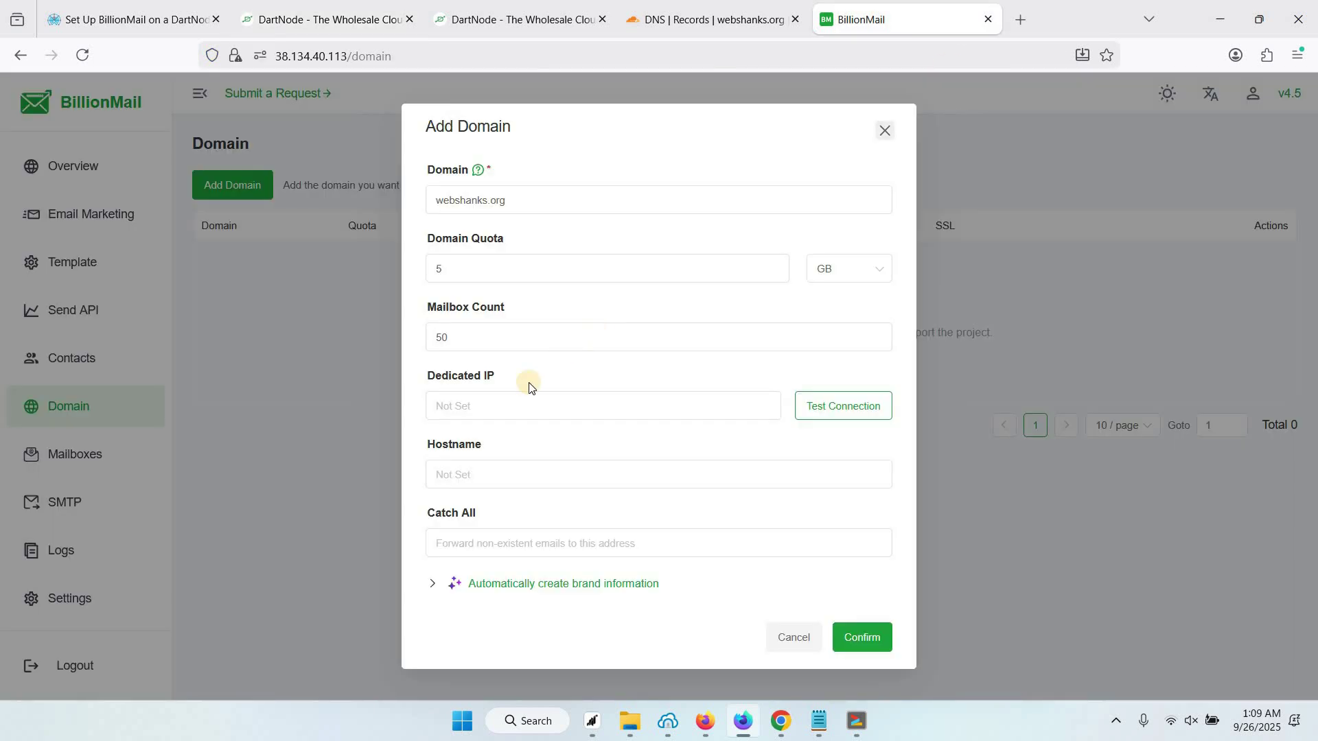
click(504, 407)
key(ctrl+v)
Enter hostname mail.webshanks.org and confirm adding the domain
click(540, 472)
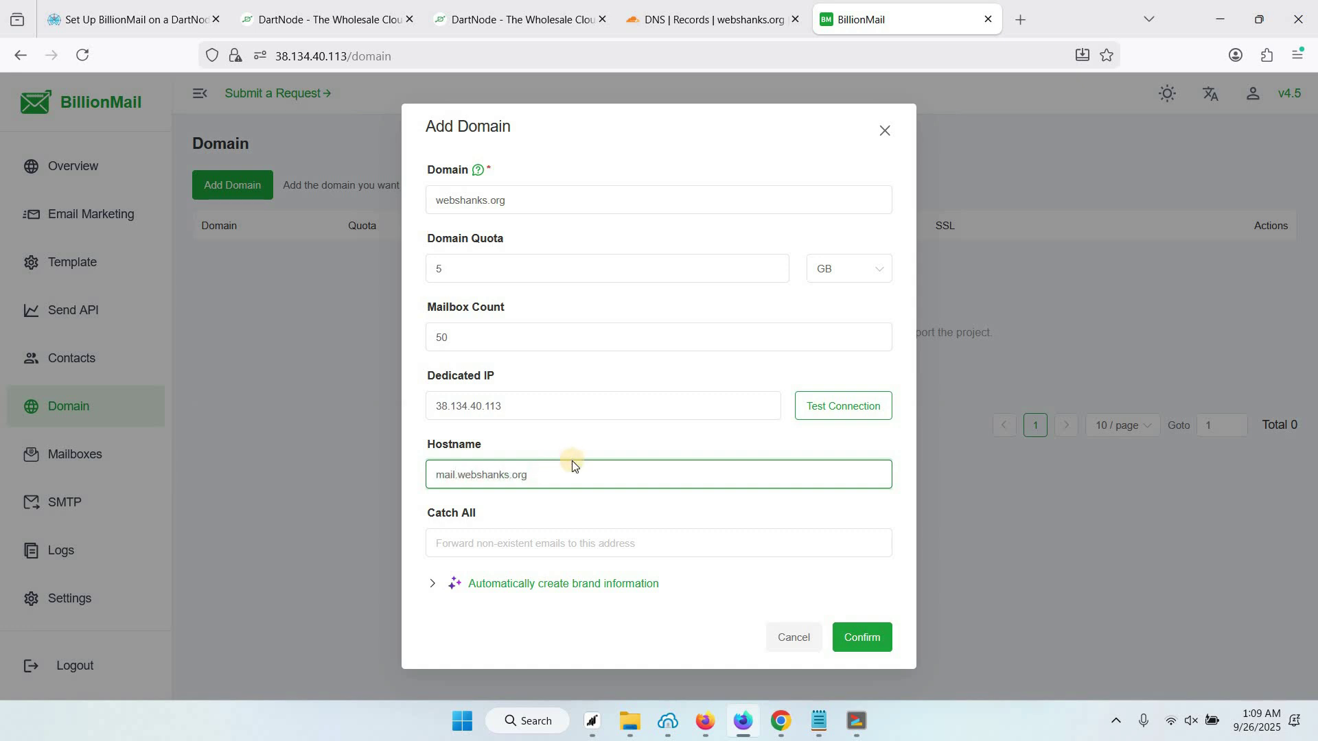
click(651, 502)
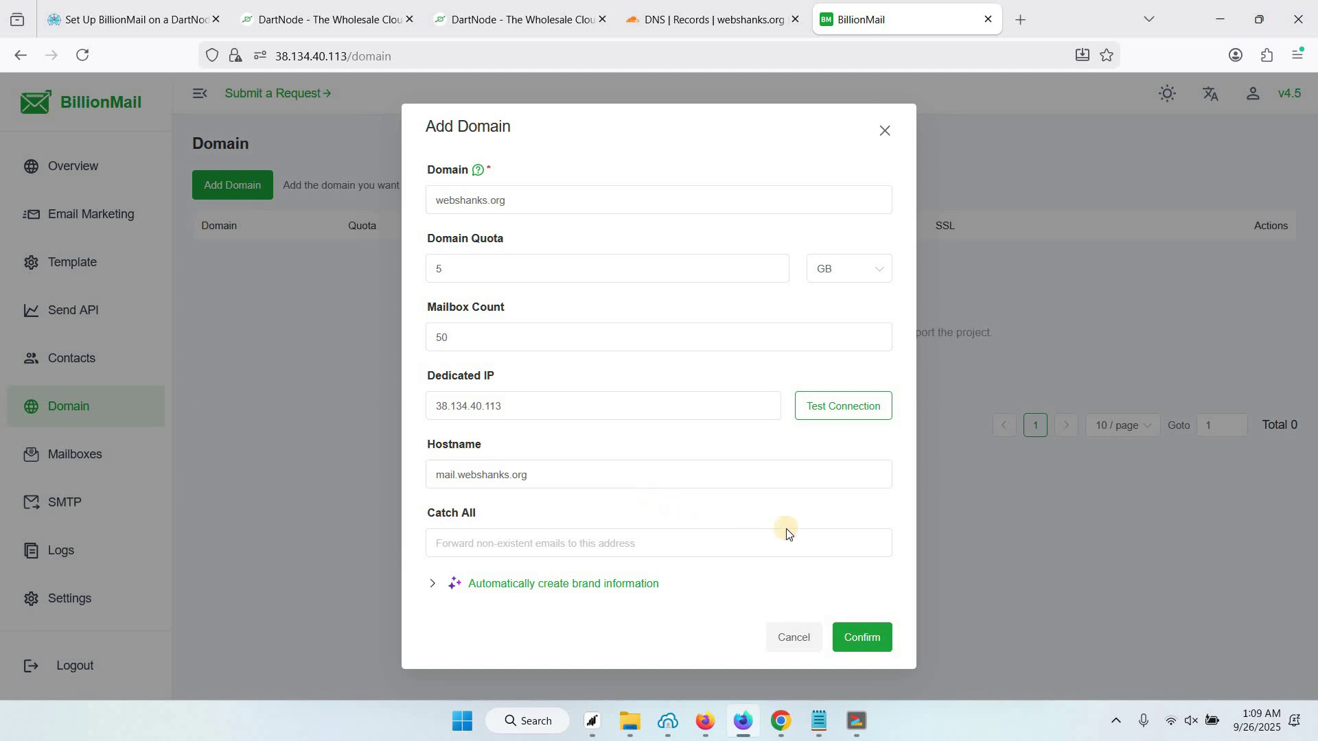
click(864, 639)
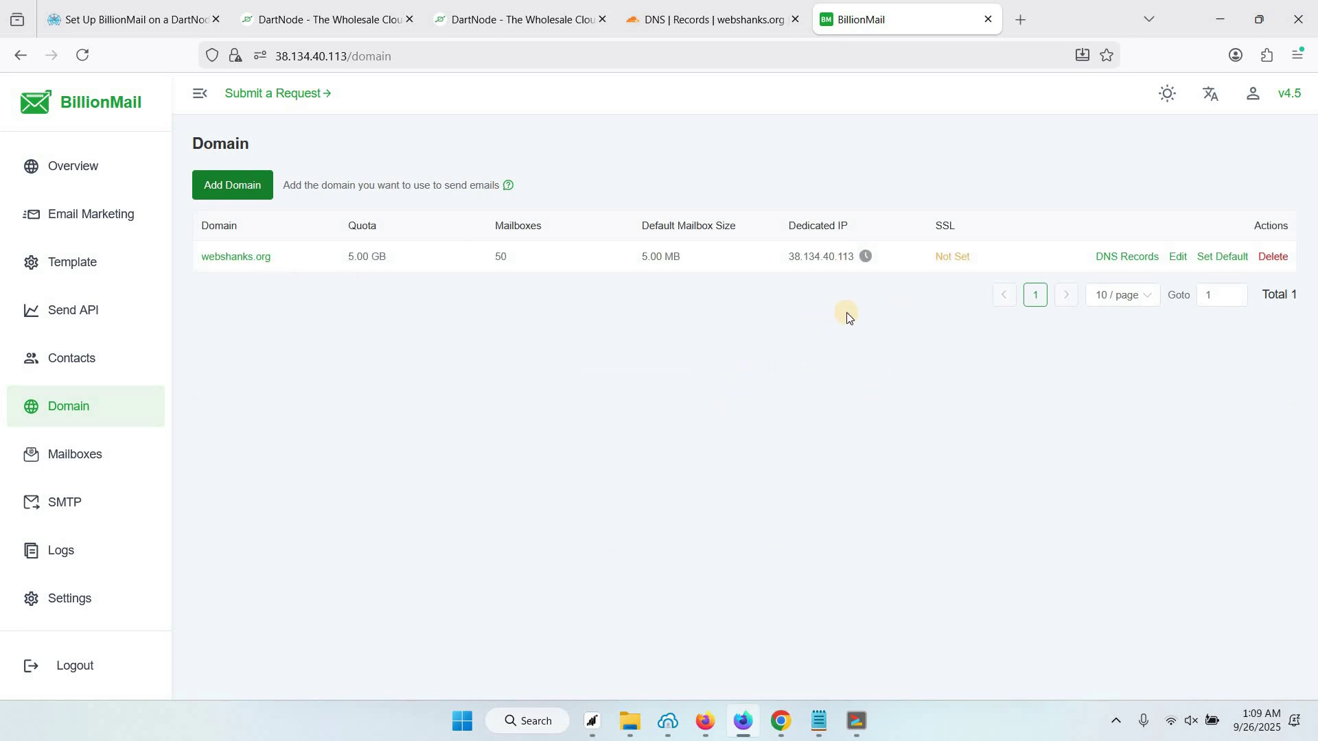
Apply a free SSL certificate to webshanks.org so its SSL column shows 89 days
click(951, 261)
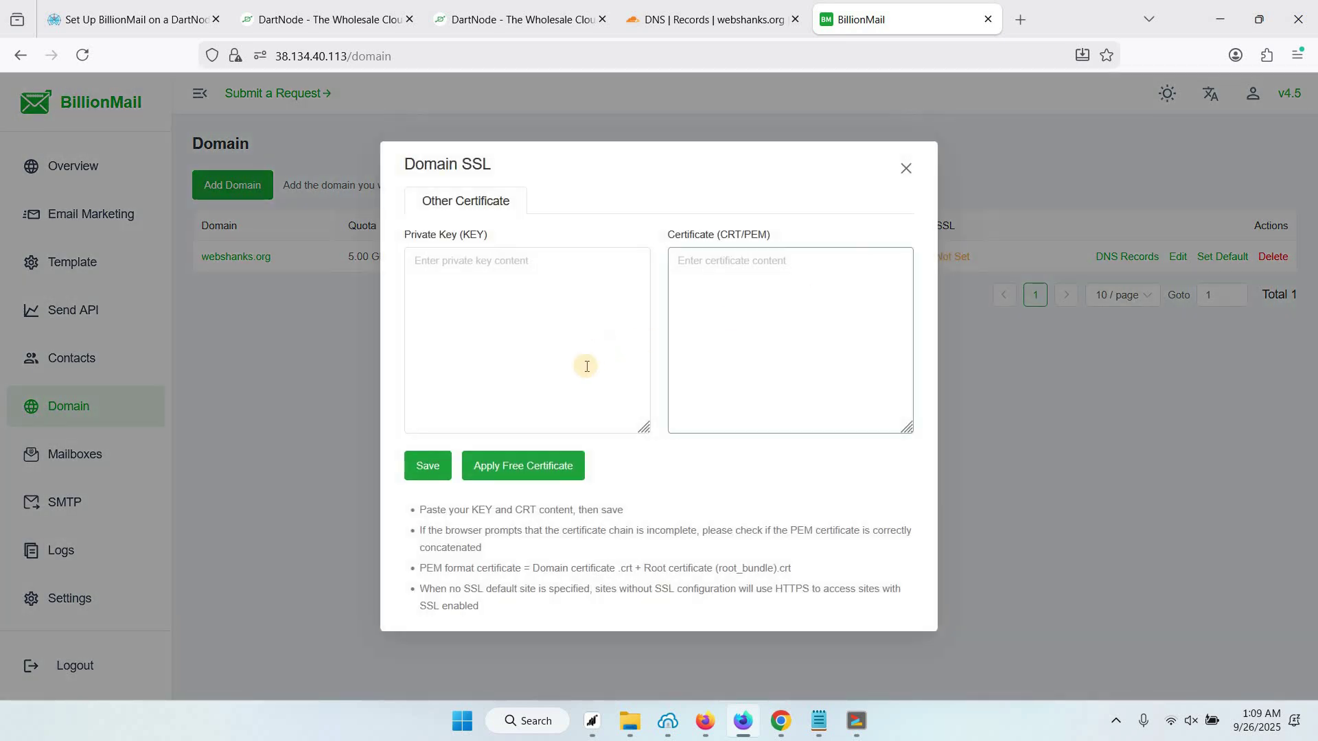
click(505, 332)
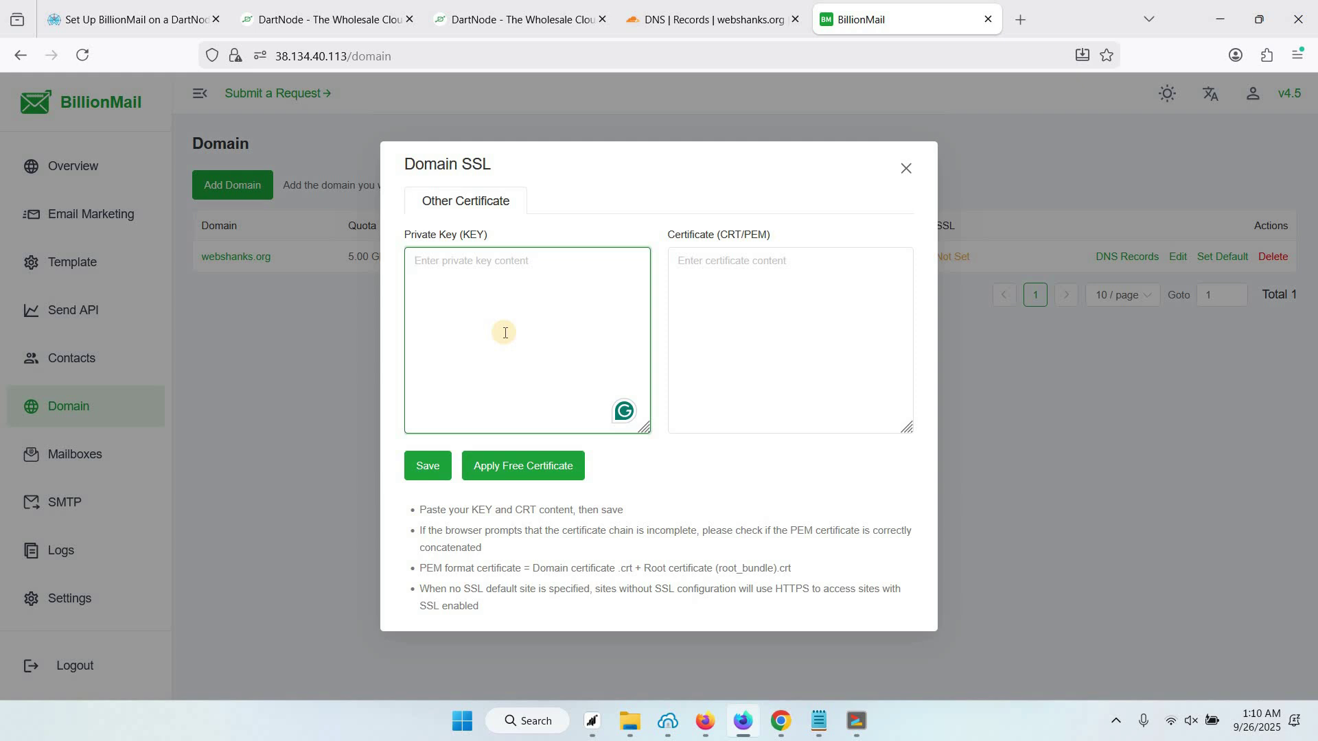
click(711, 313)
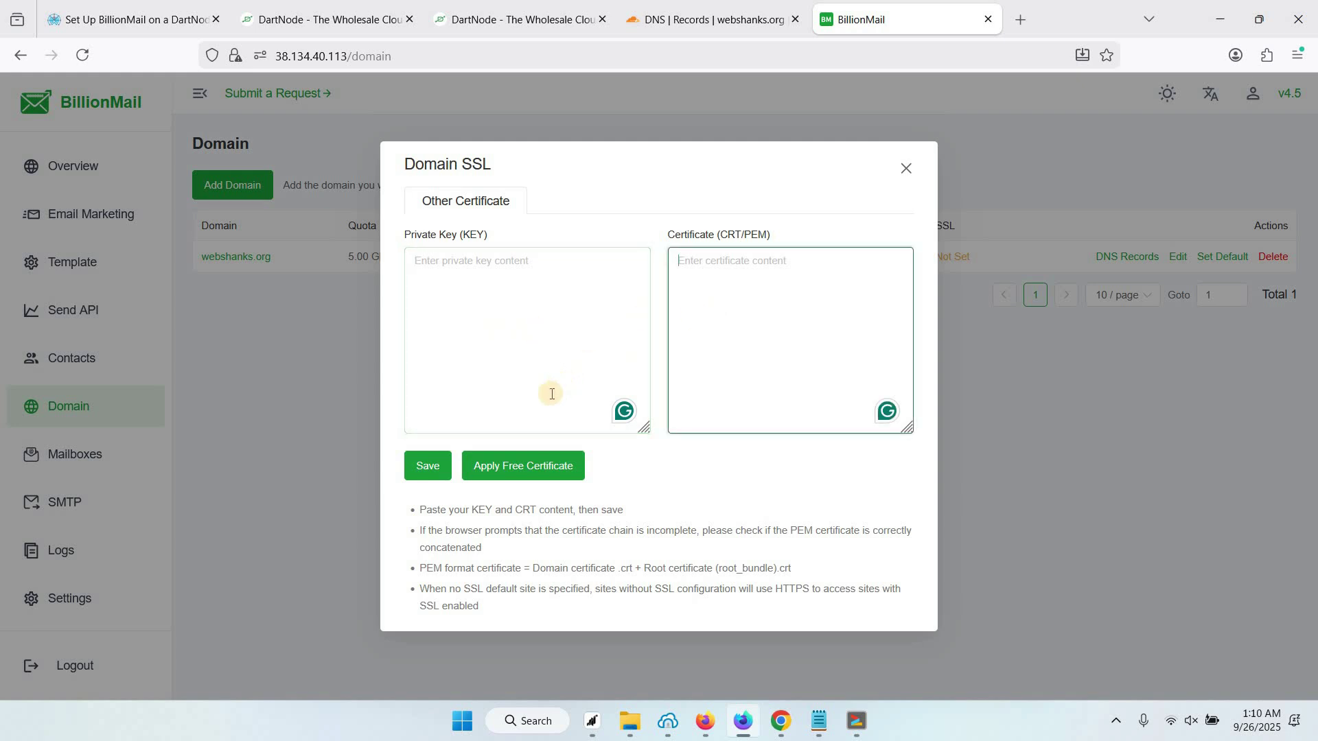
click(524, 479)
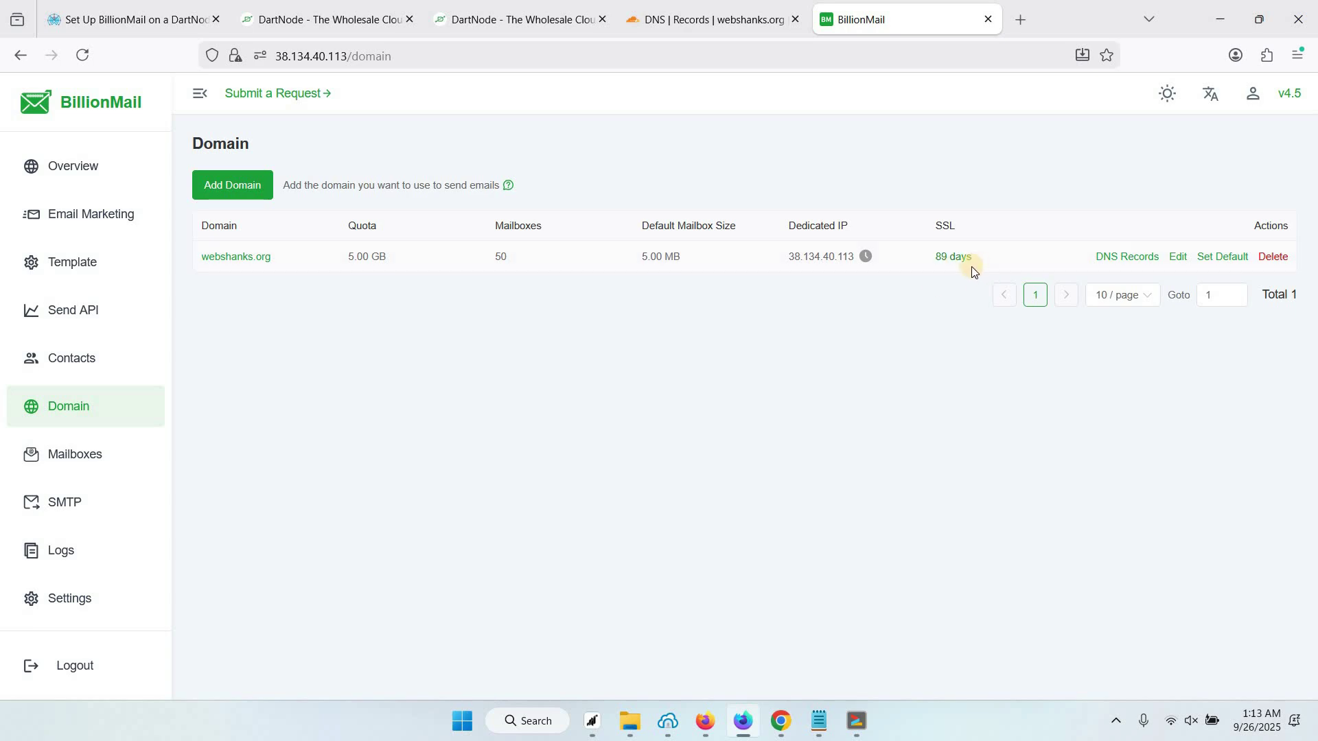
Open webshanks.org's DNS records and copy the DKIM host name default._domainkey
click(1126, 259)
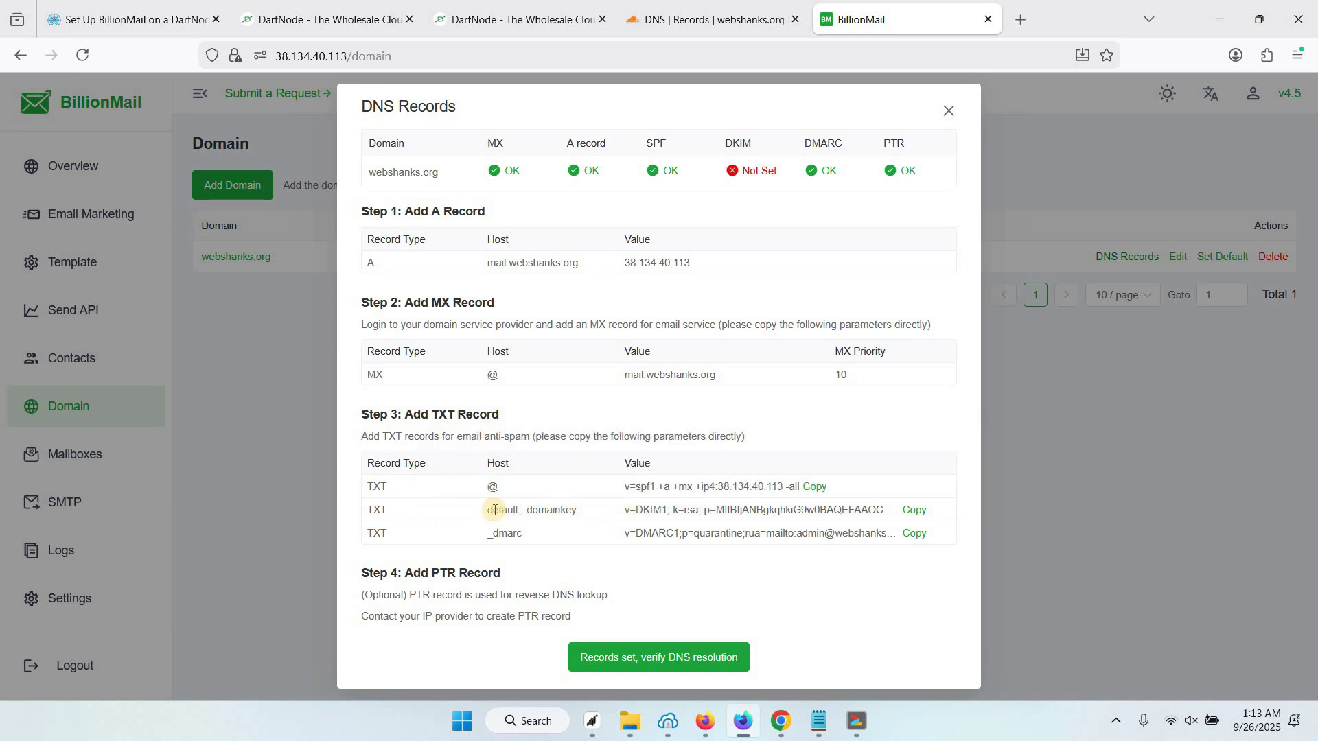
drag(494, 510, 575, 509)
key(ctrl+c)
right_click(557, 509)
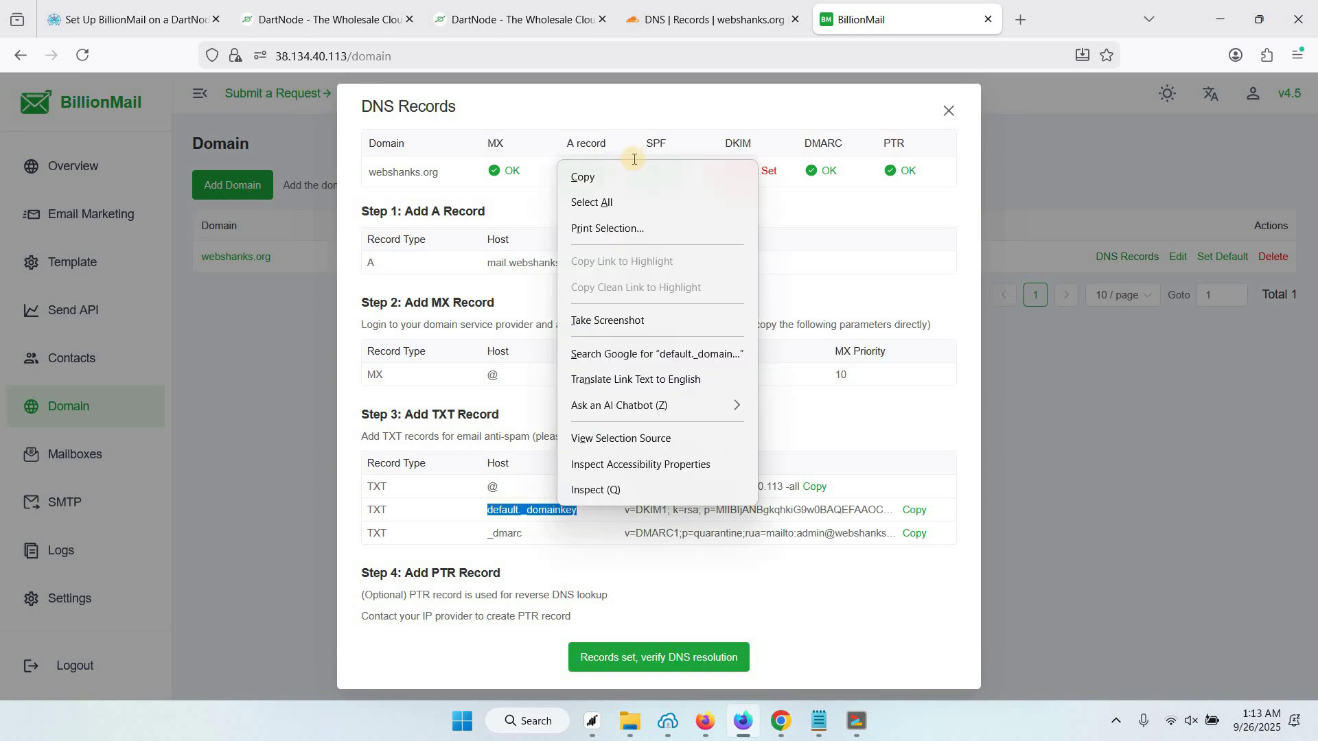
click(615, 175)
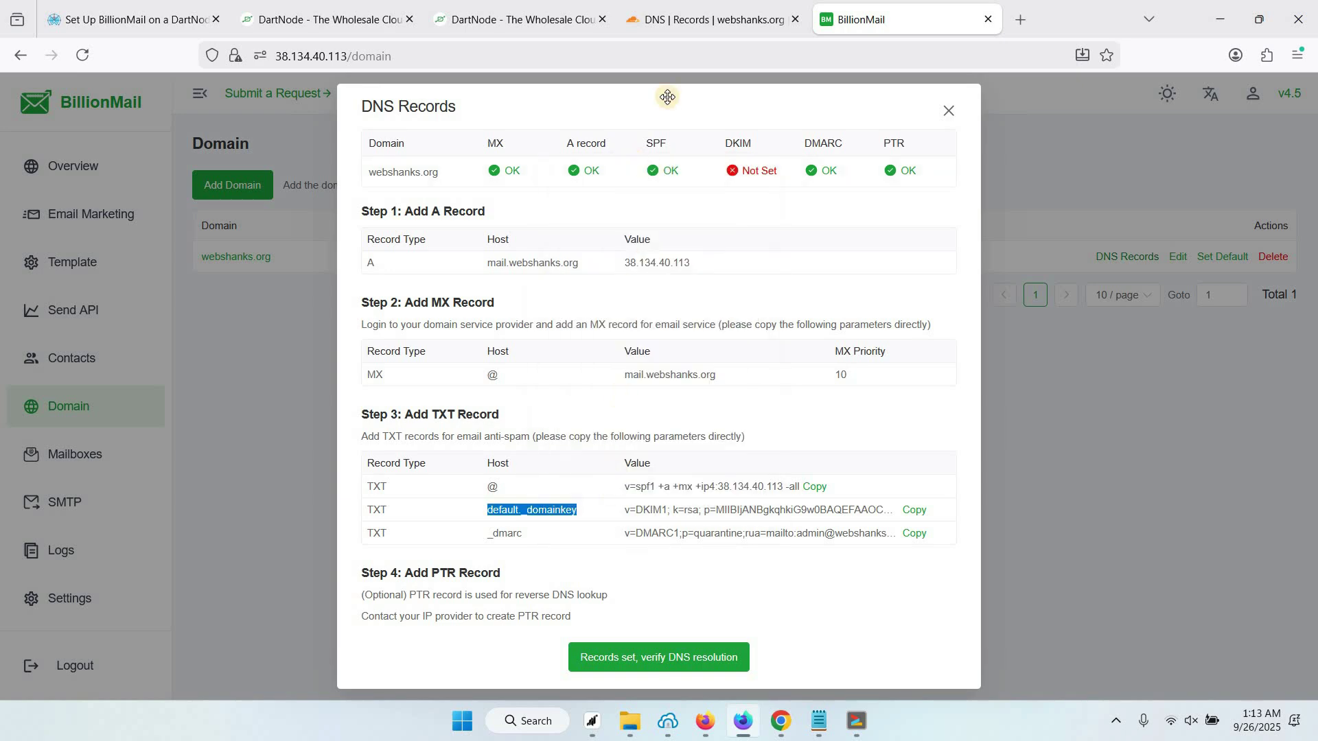
In Cloudflare, start a new TXT record named default._domainkey
click(678, 25)
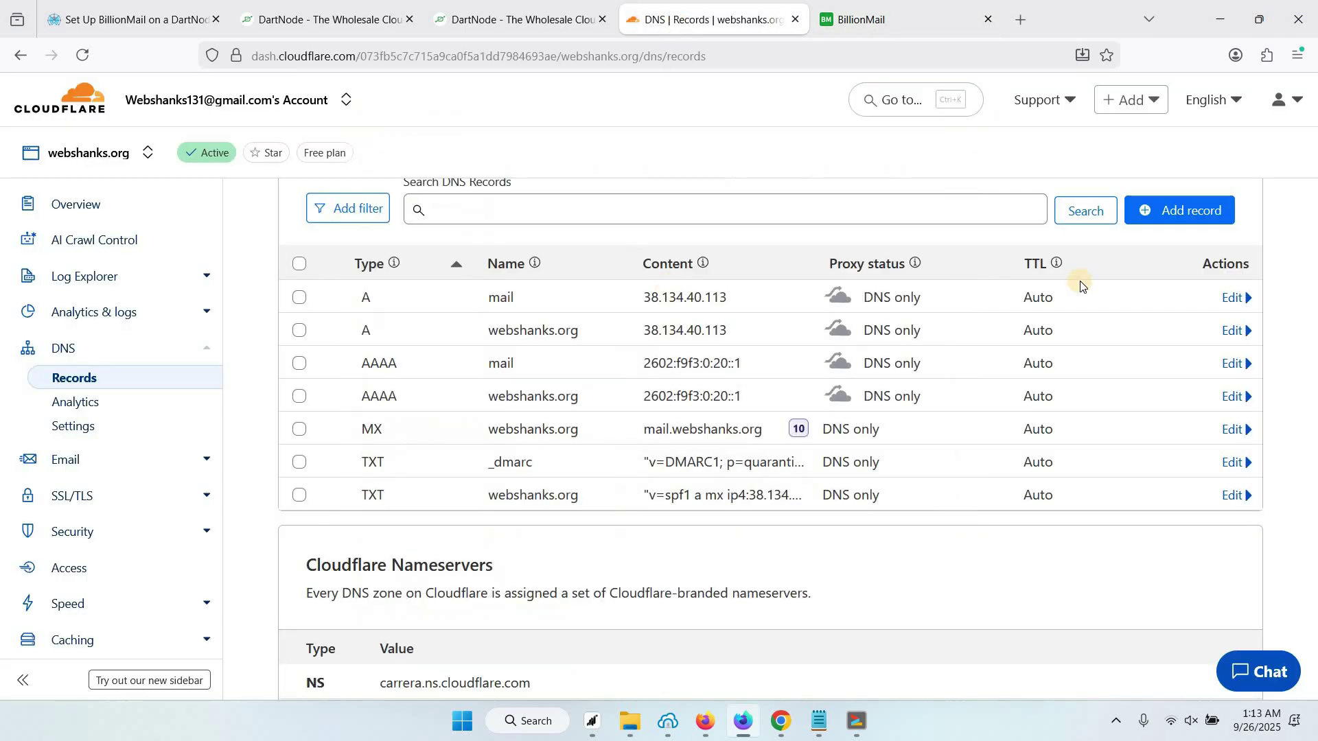
click(1179, 210)
click(334, 339)
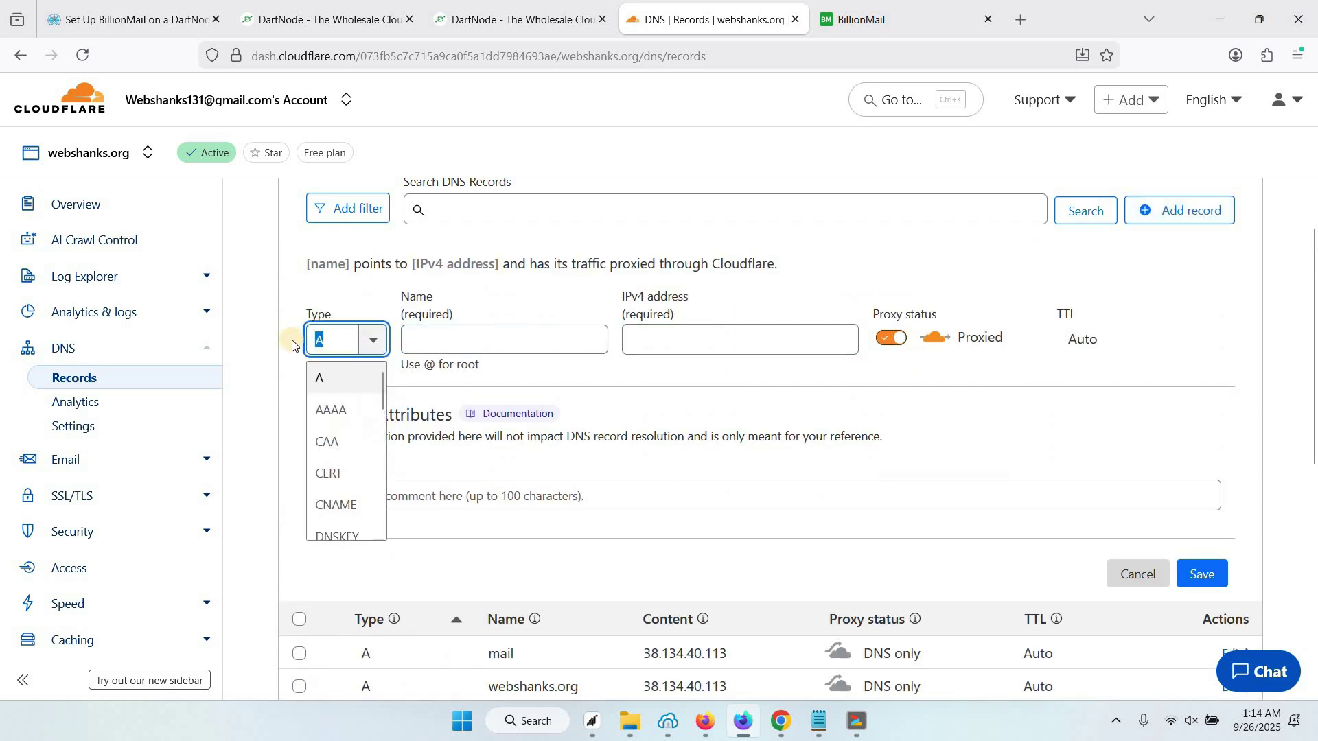
text(txt)
key(Return)
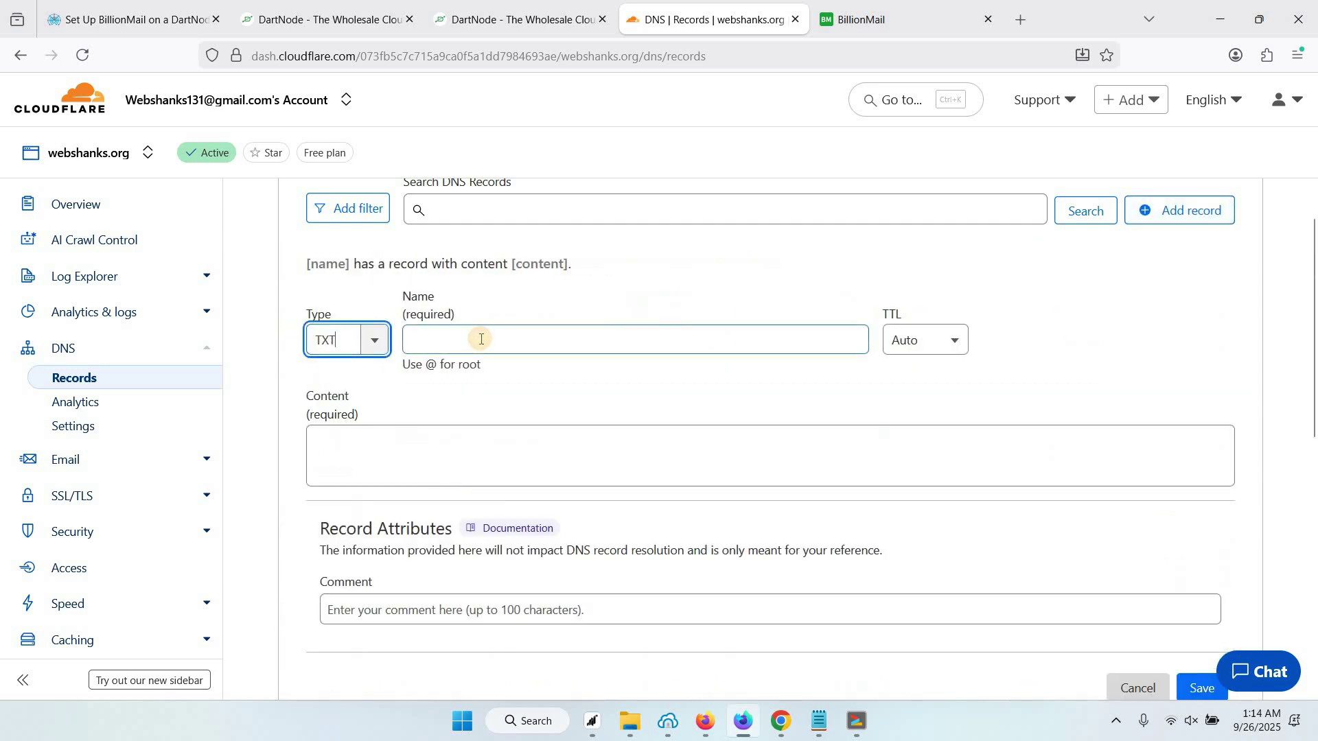
click(481, 339)
key(ctrl+v)
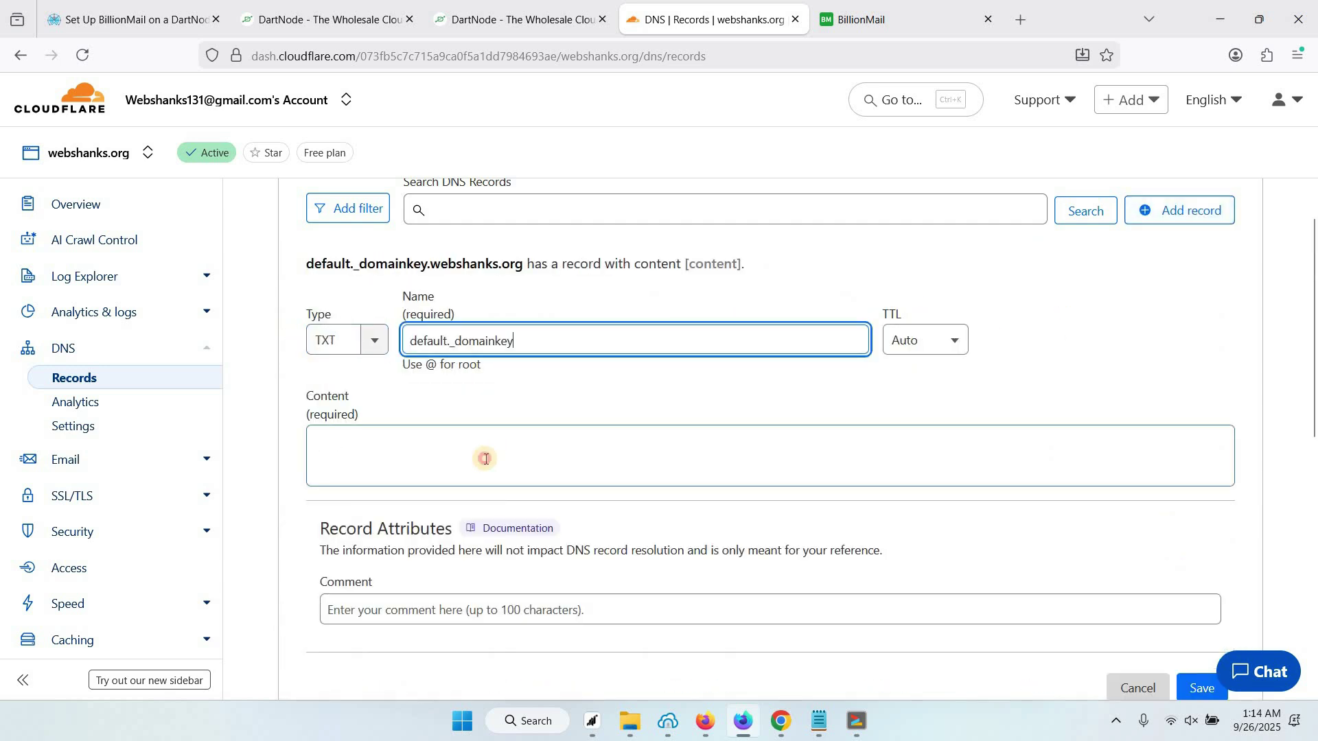
Fill the record content with BillionMail's DKIM key value and save the record
click(483, 459)
key(ctrl+Tab)
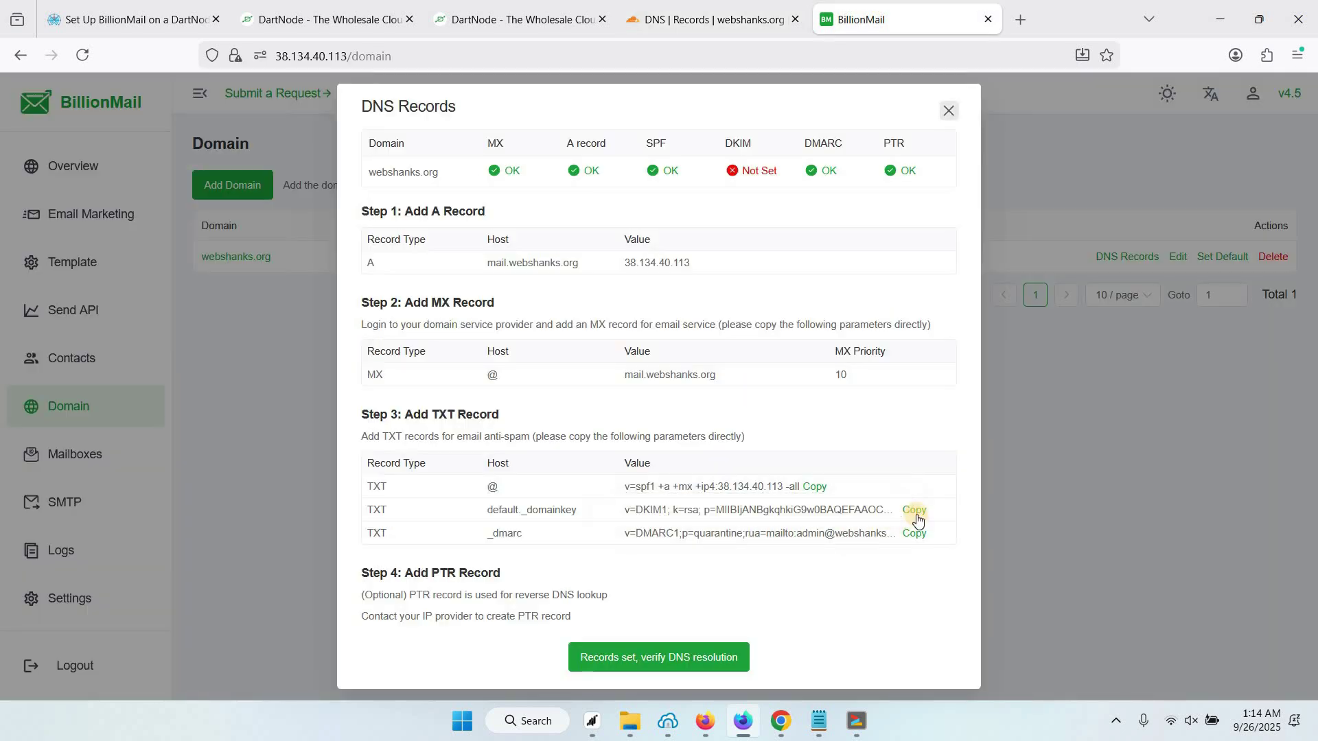
click(915, 511)
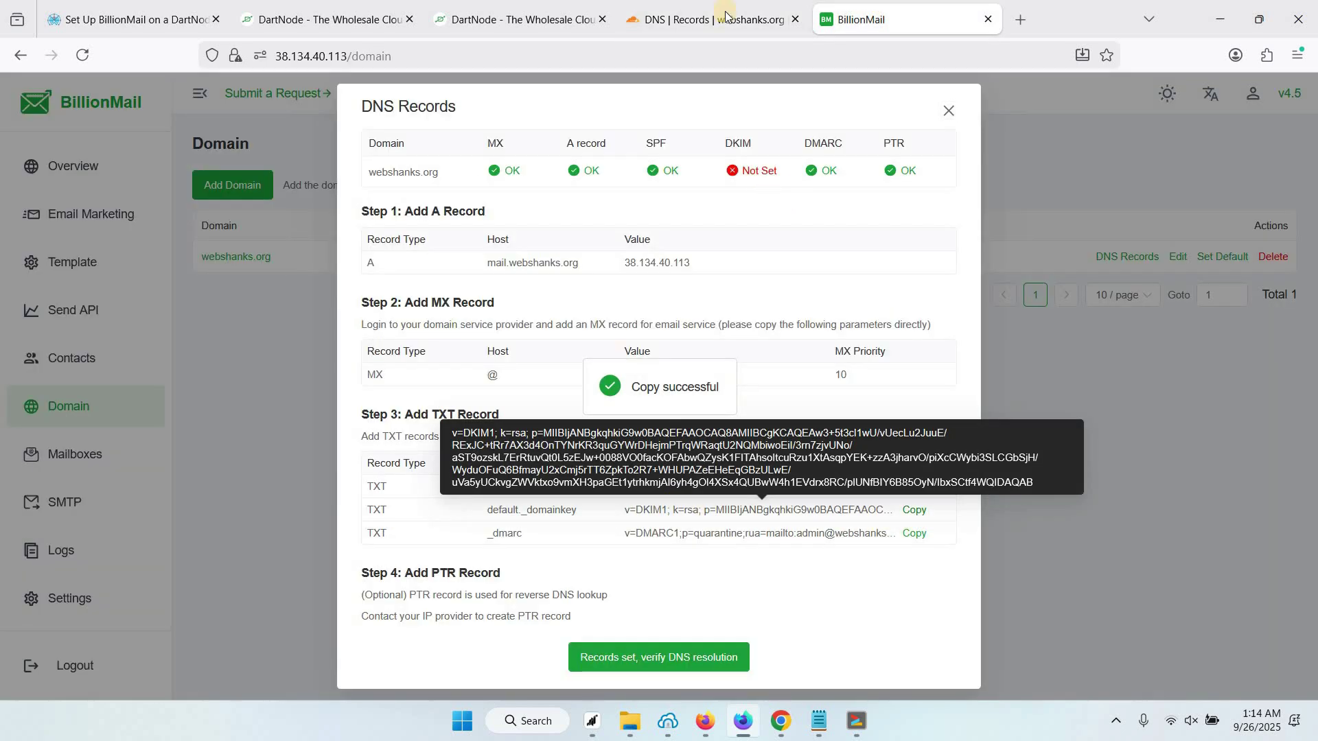
key(ctrl+shift+Tab)
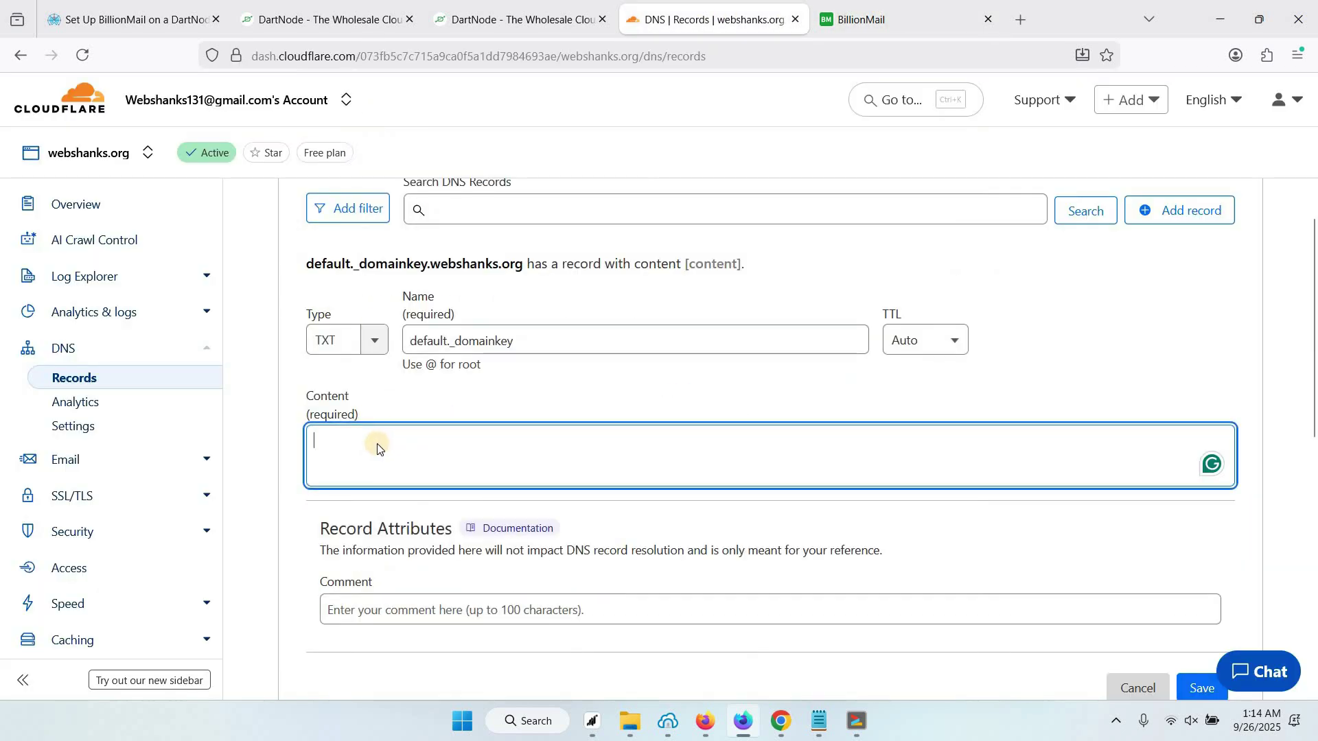
key(ctrl+v)
scroll(1199, 546, down, 2)
click(1199, 552)
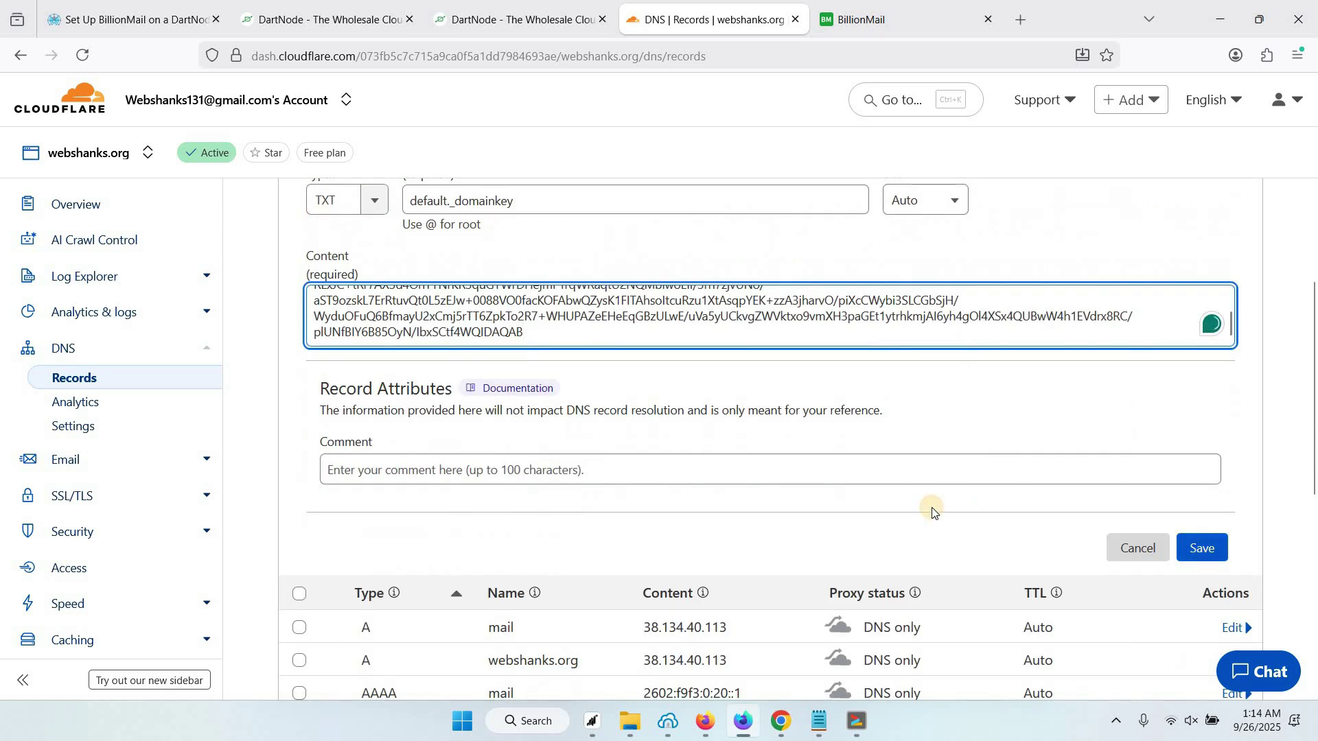
click(864, 22)
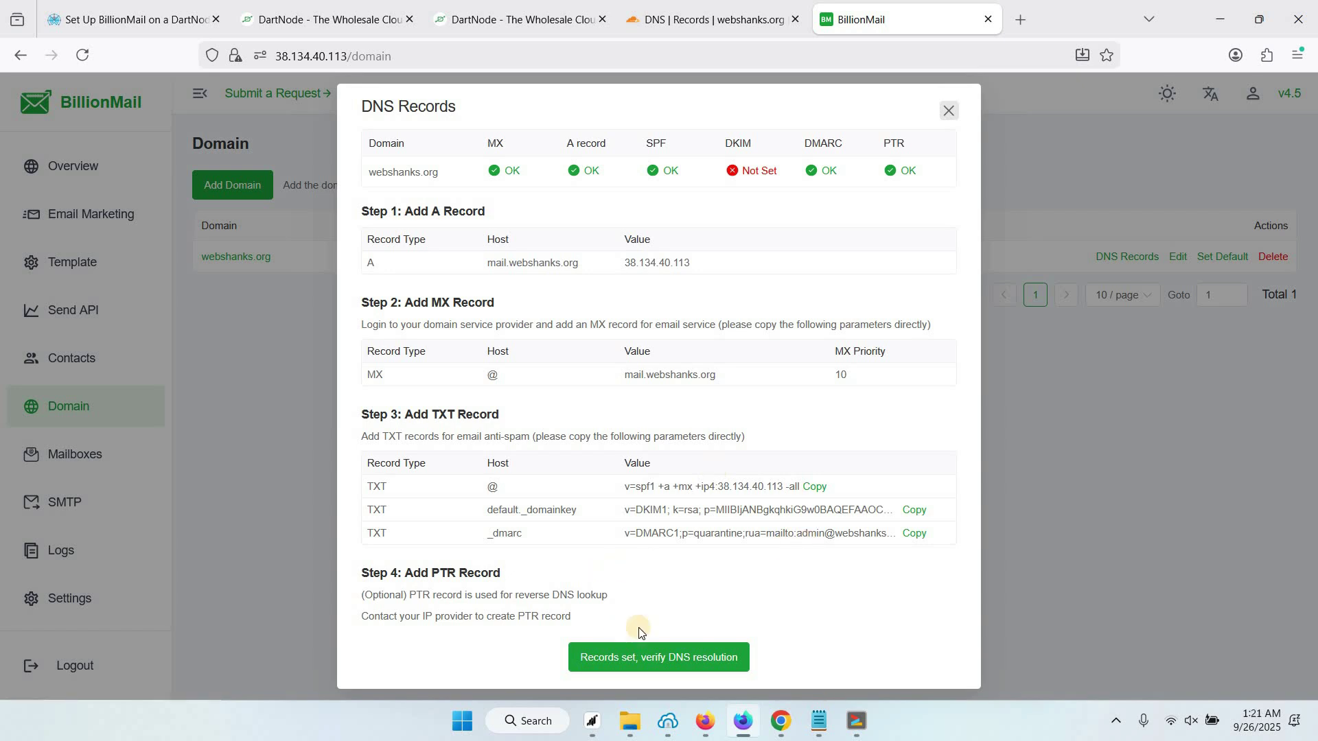
Verify webshanks.org's DNS records so DKIM resolves OK, then close the DNS Records dialog
click(672, 660)
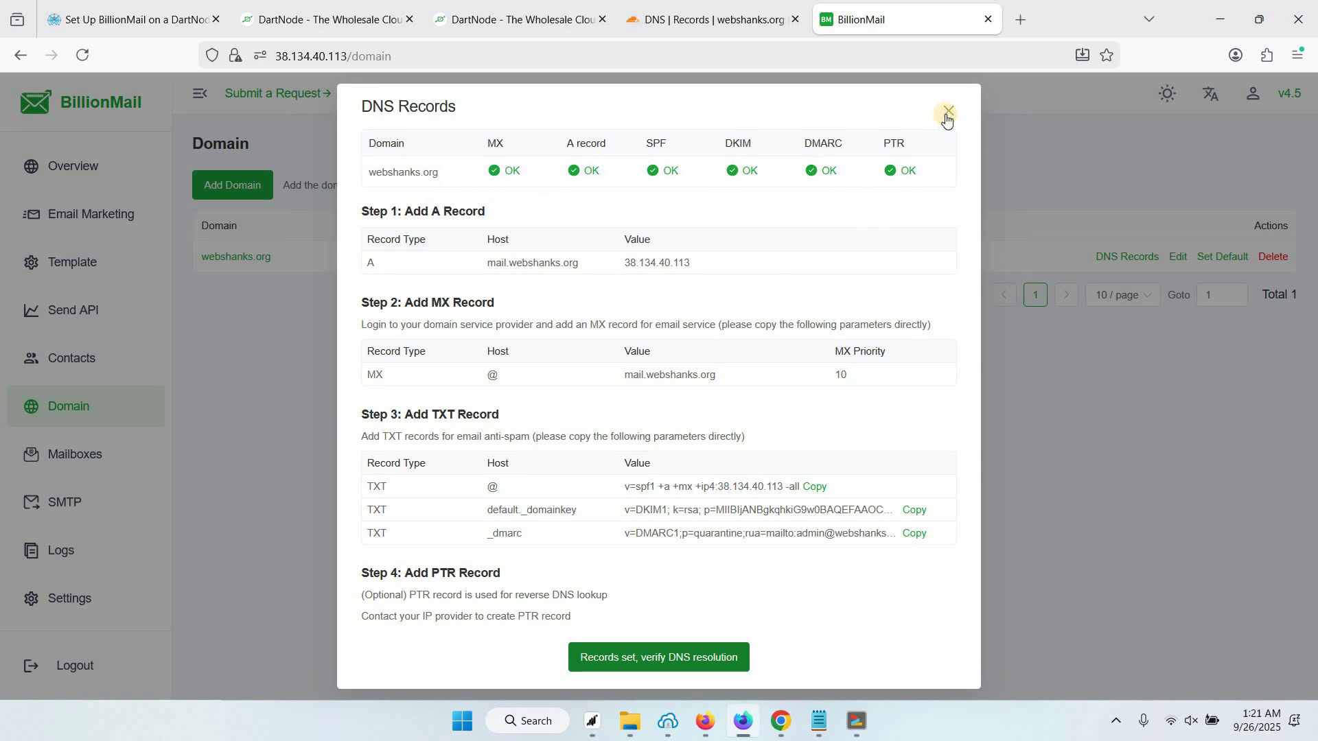
click(391, 268)
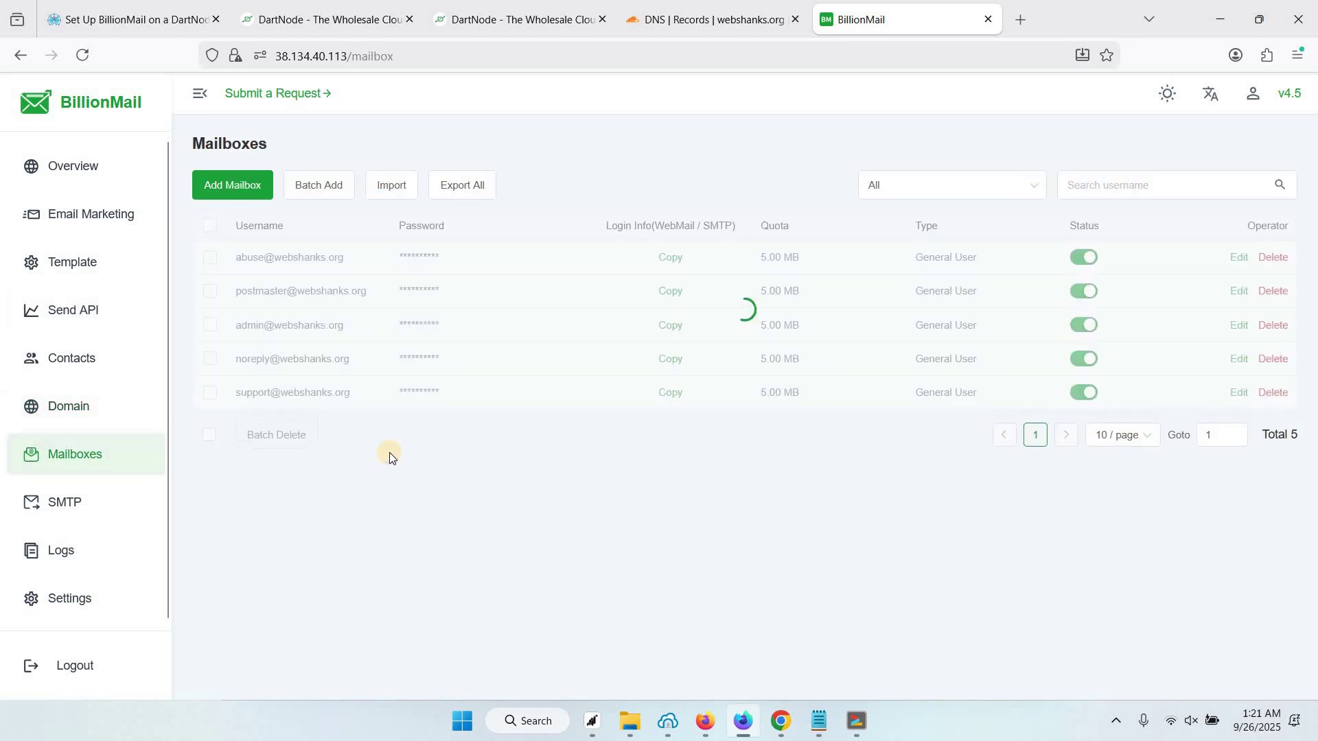
Create a 5 GB General User mailbox on webshanks.org with its address and a custom display name
click(242, 191)
click(559, 227)
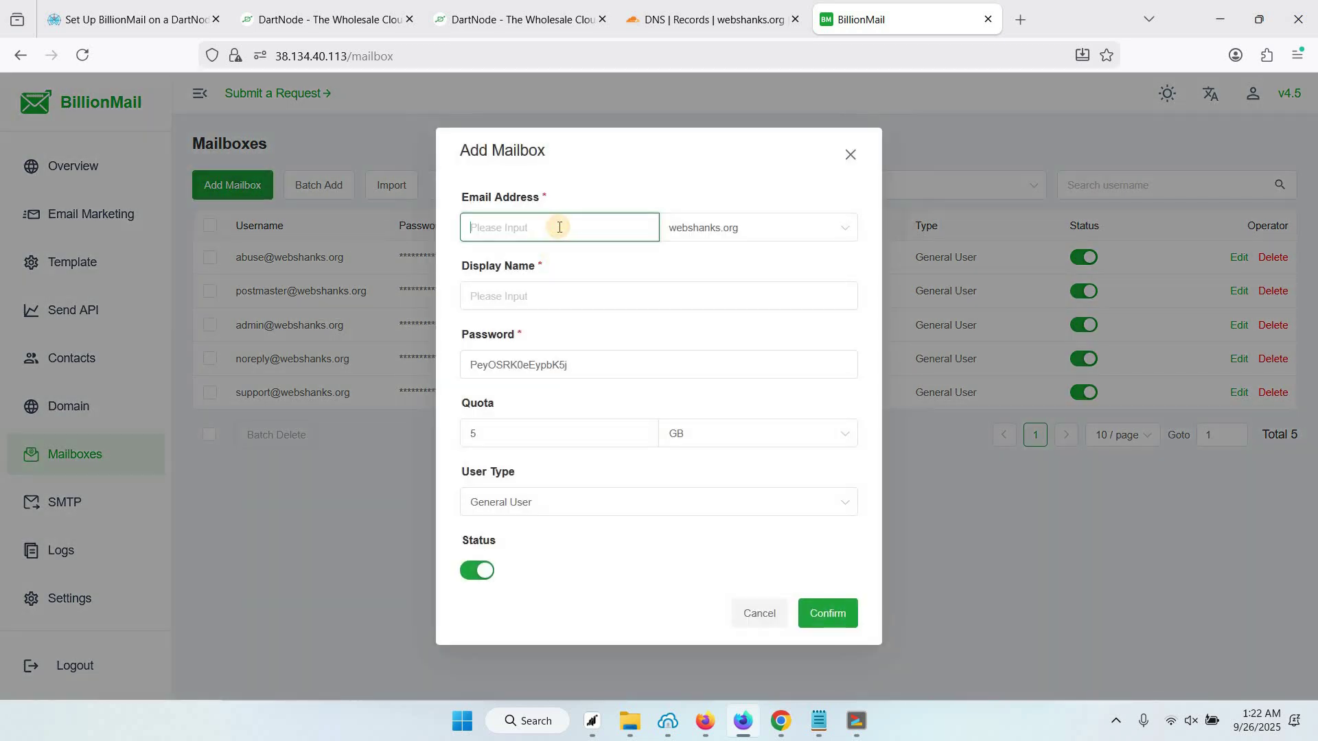
double_click(462, 301)
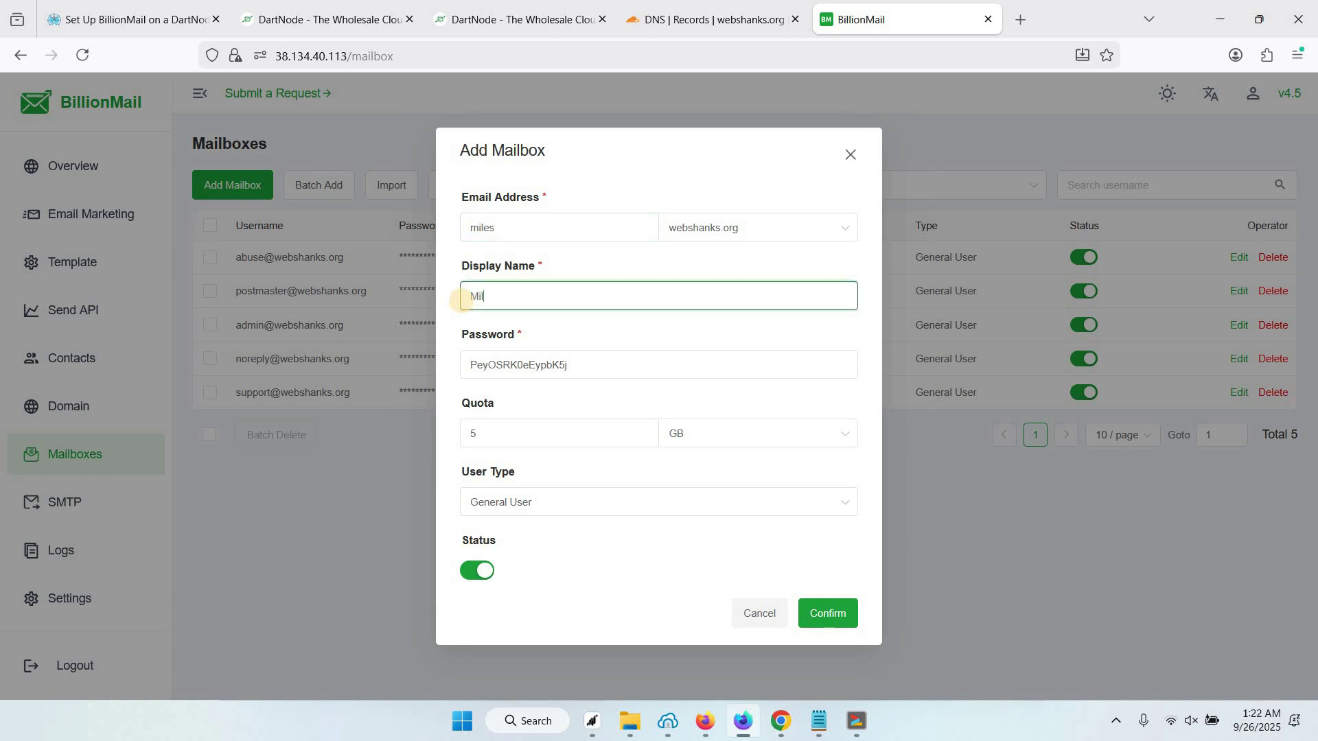
text(Miles)
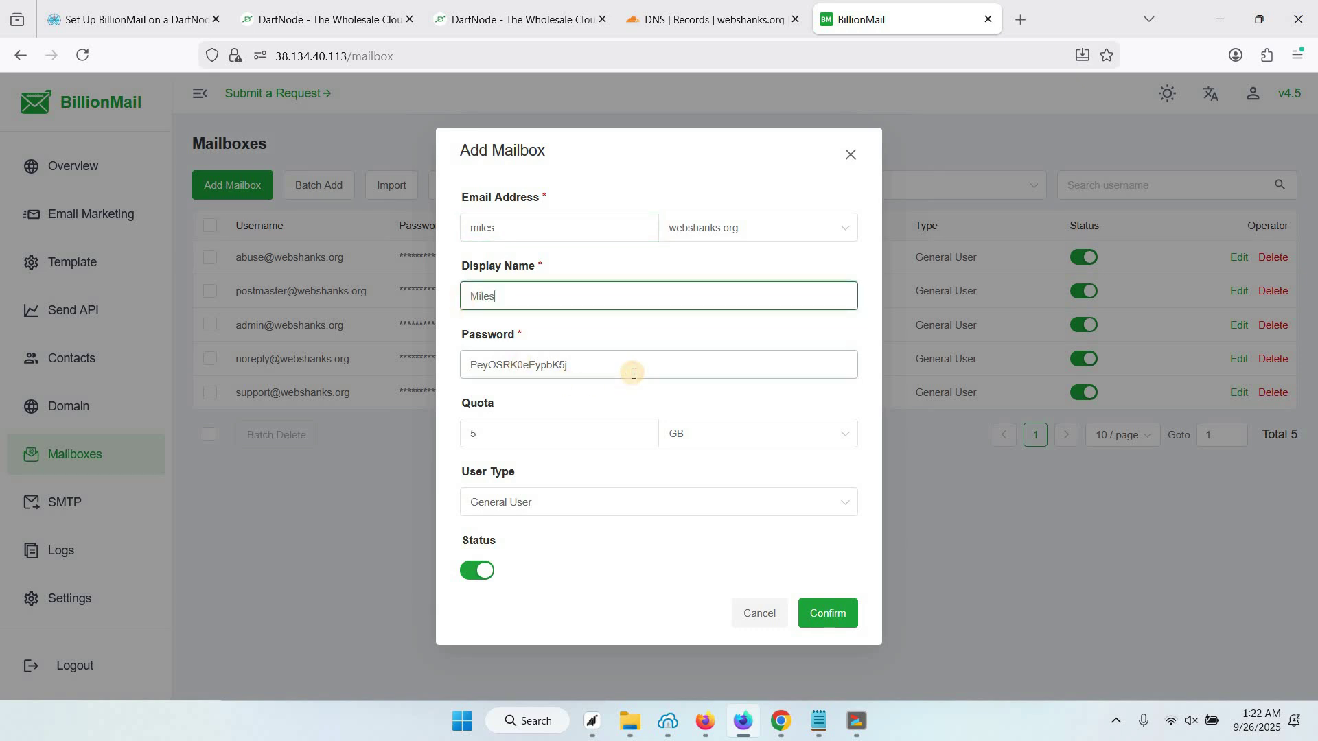
click(633, 372)
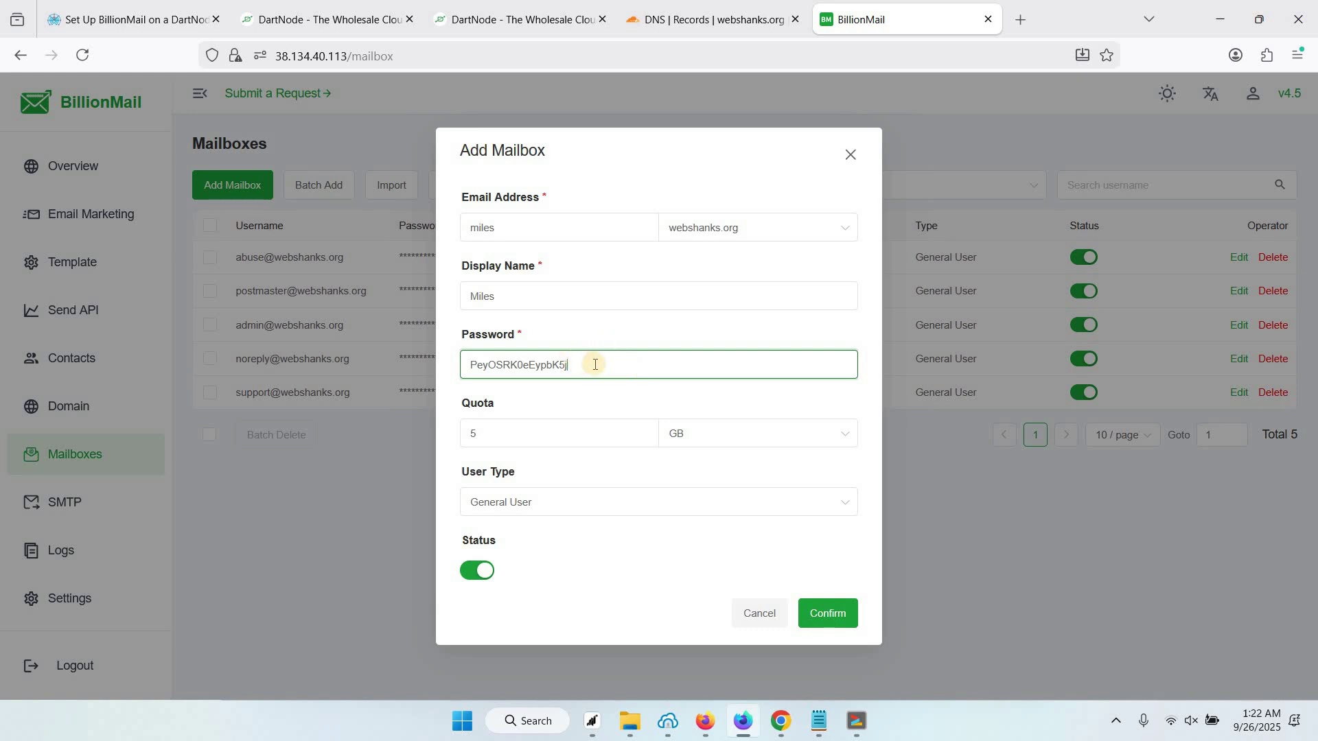
click(578, 506)
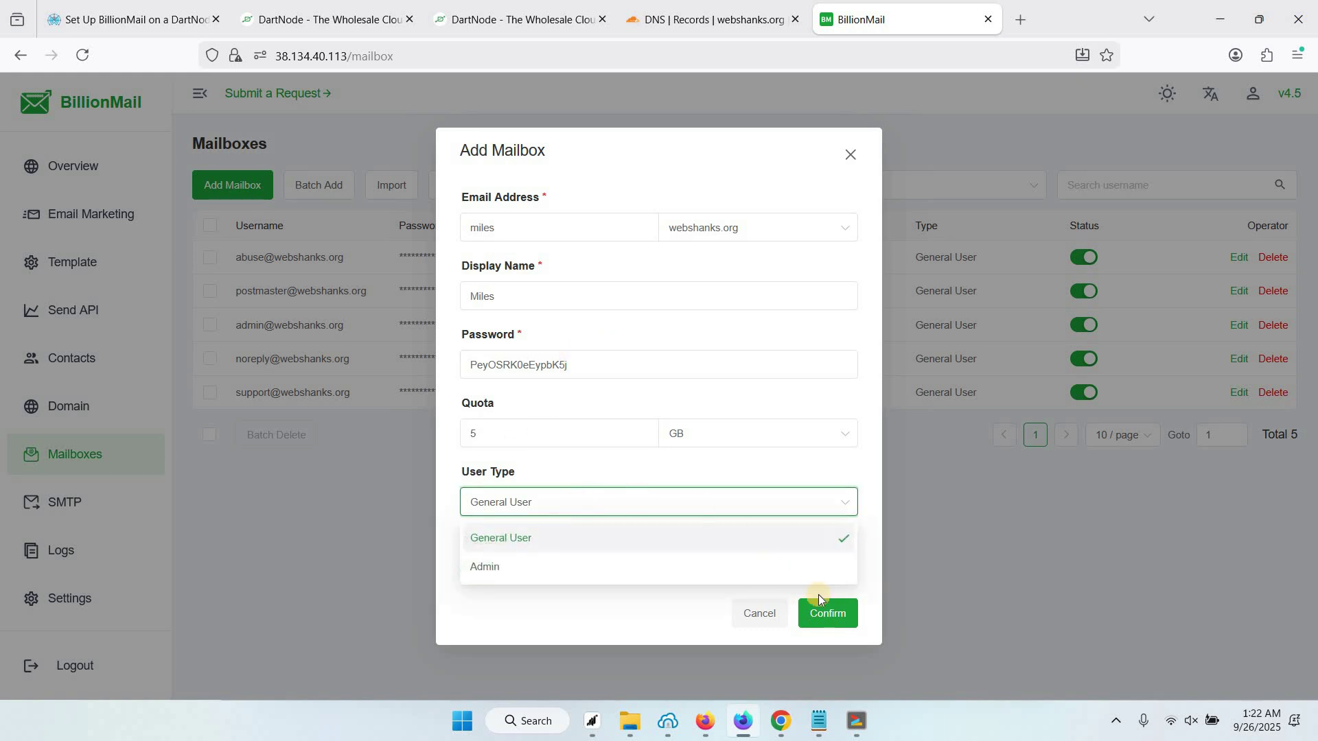
click(824, 616)
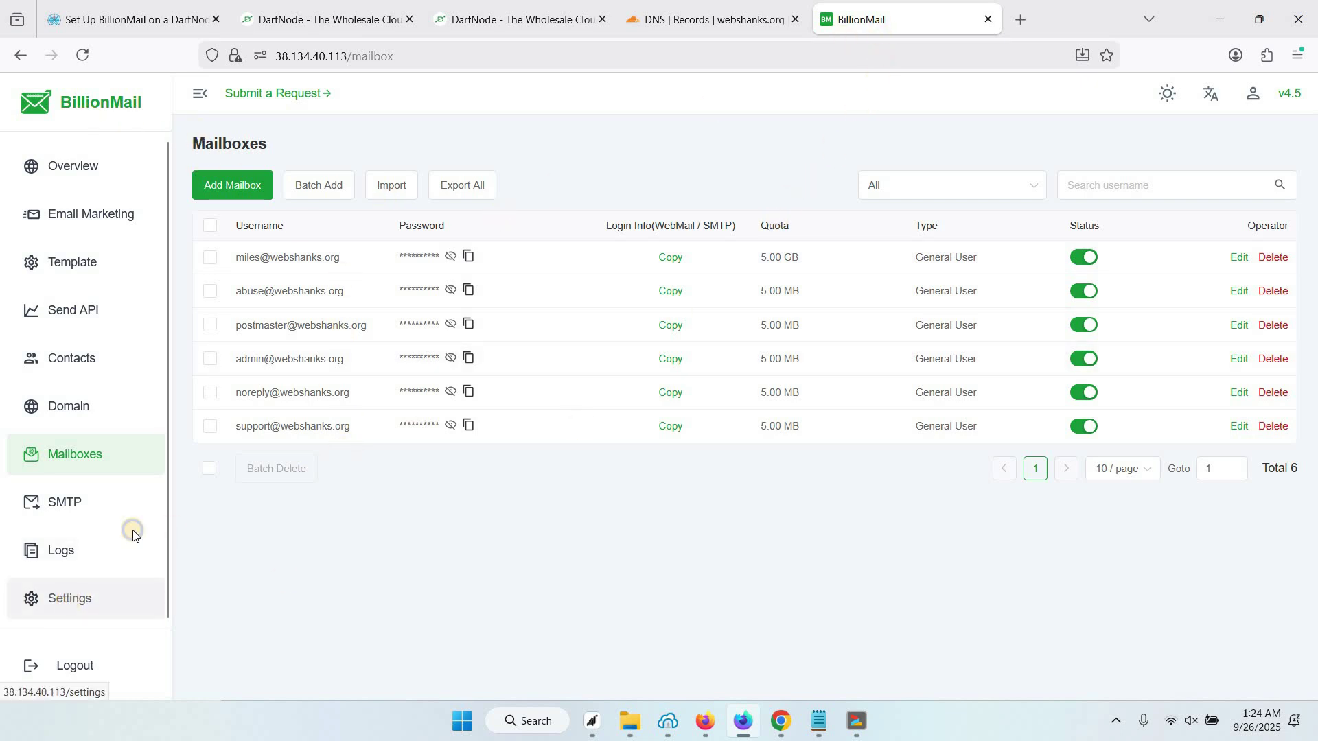
Open BillionMail's Settings page in a new tab
right_click(70, 598)
click(134, 251)
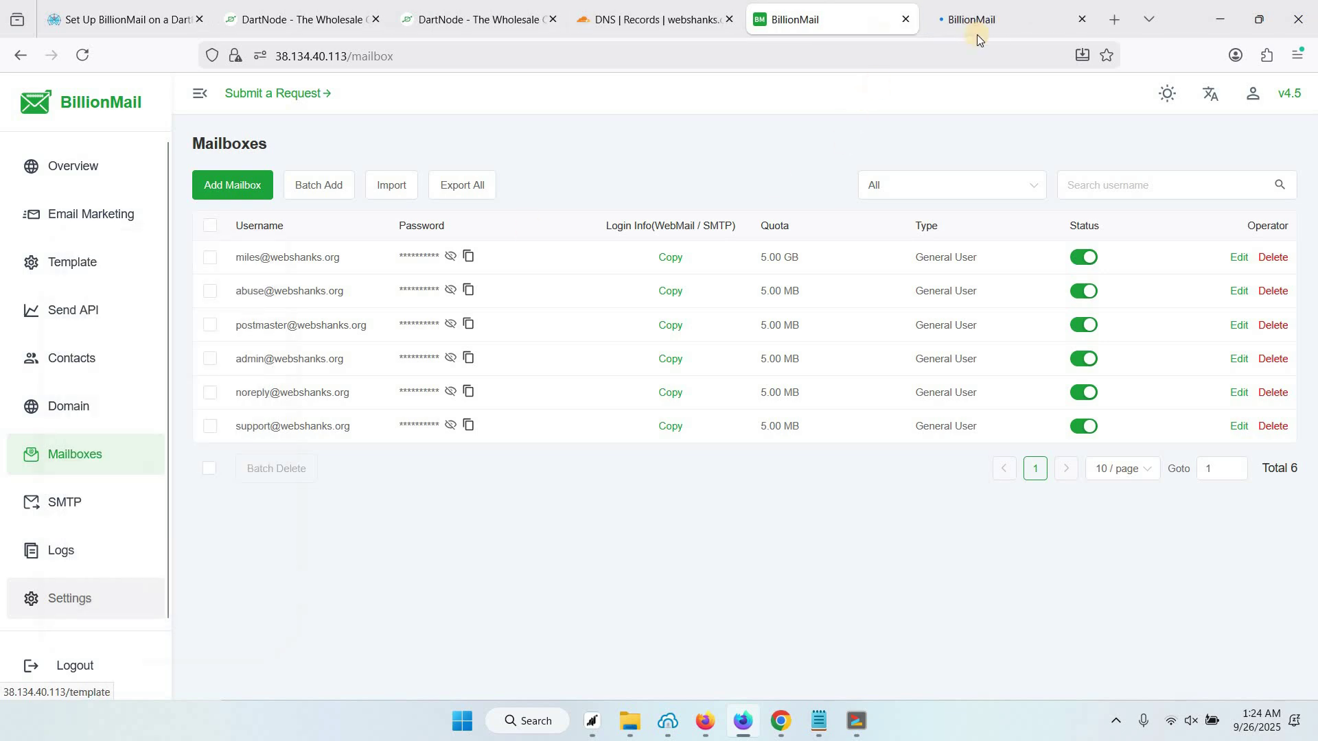
click(975, 31)
Check Domain Settings shows mail.webshanks.org, then bring the Bitvise terminal forward
scroll(430, 389, down, 10)
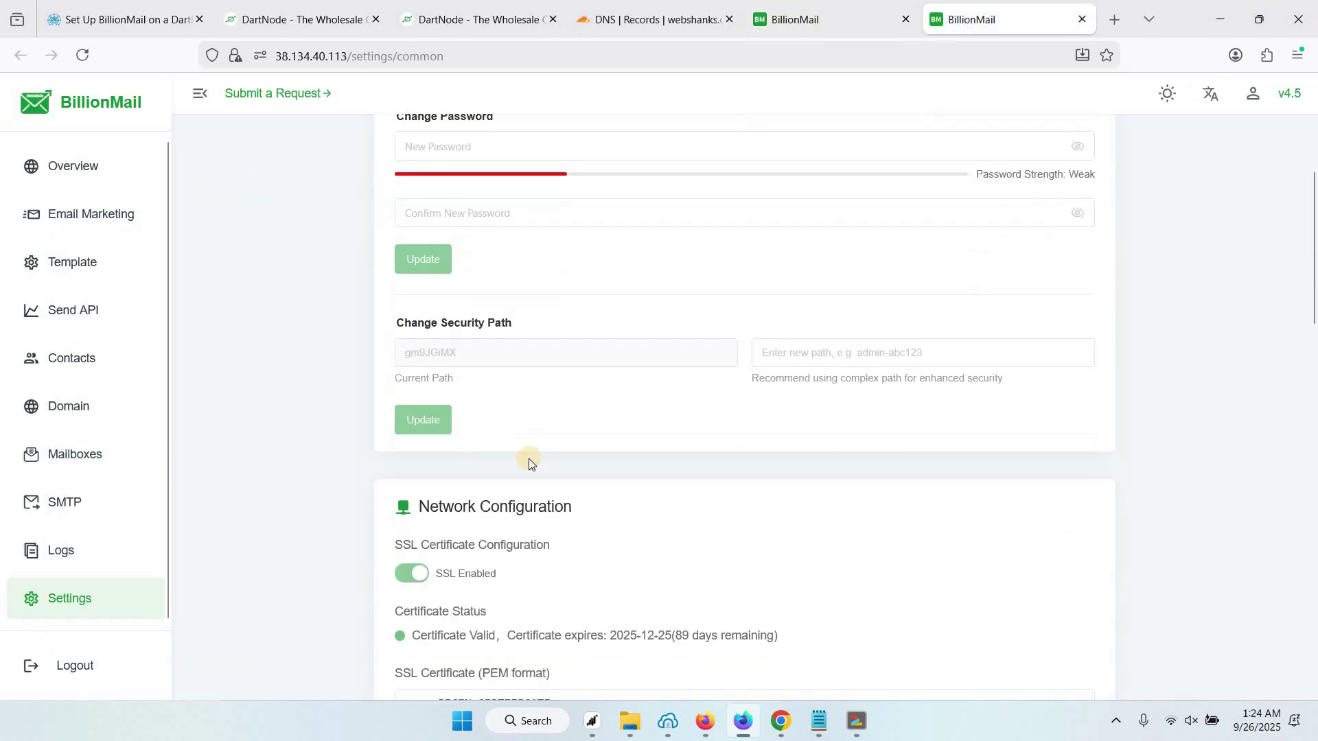
scroll(427, 470, down, 3)
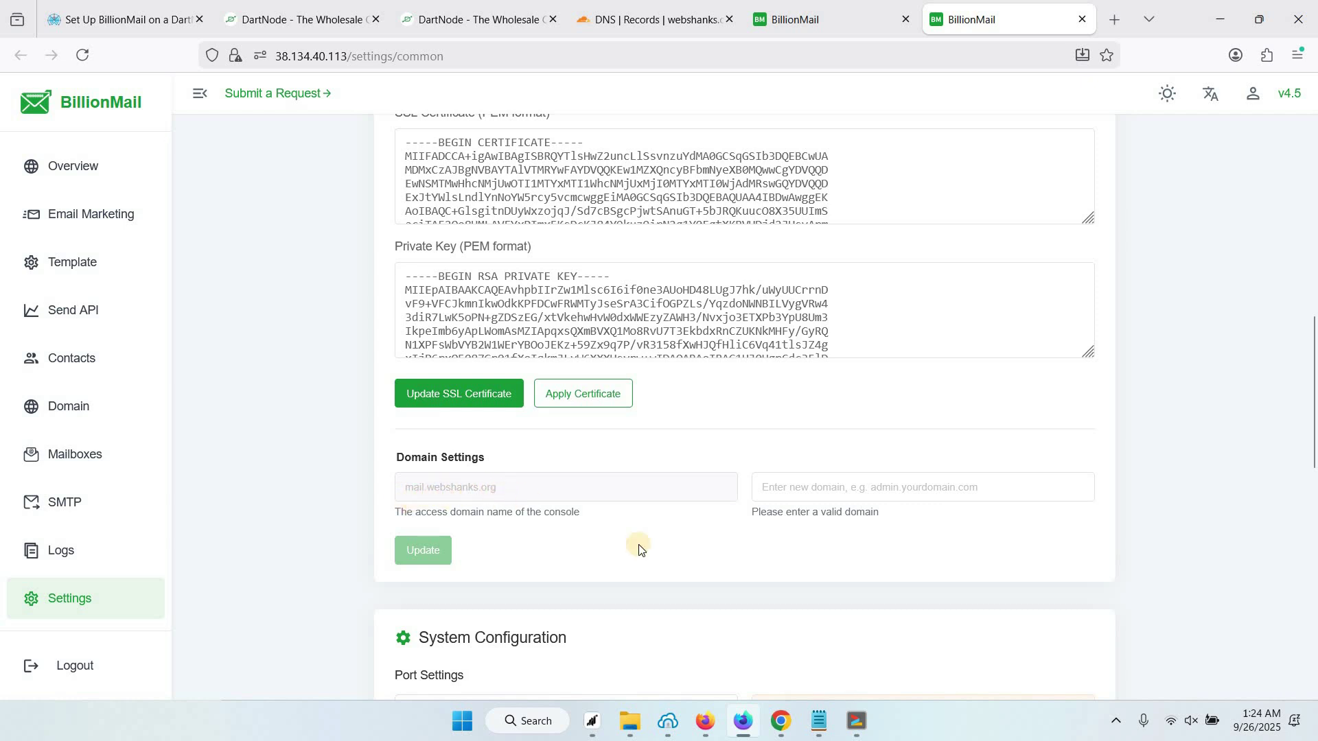
click(857, 724)
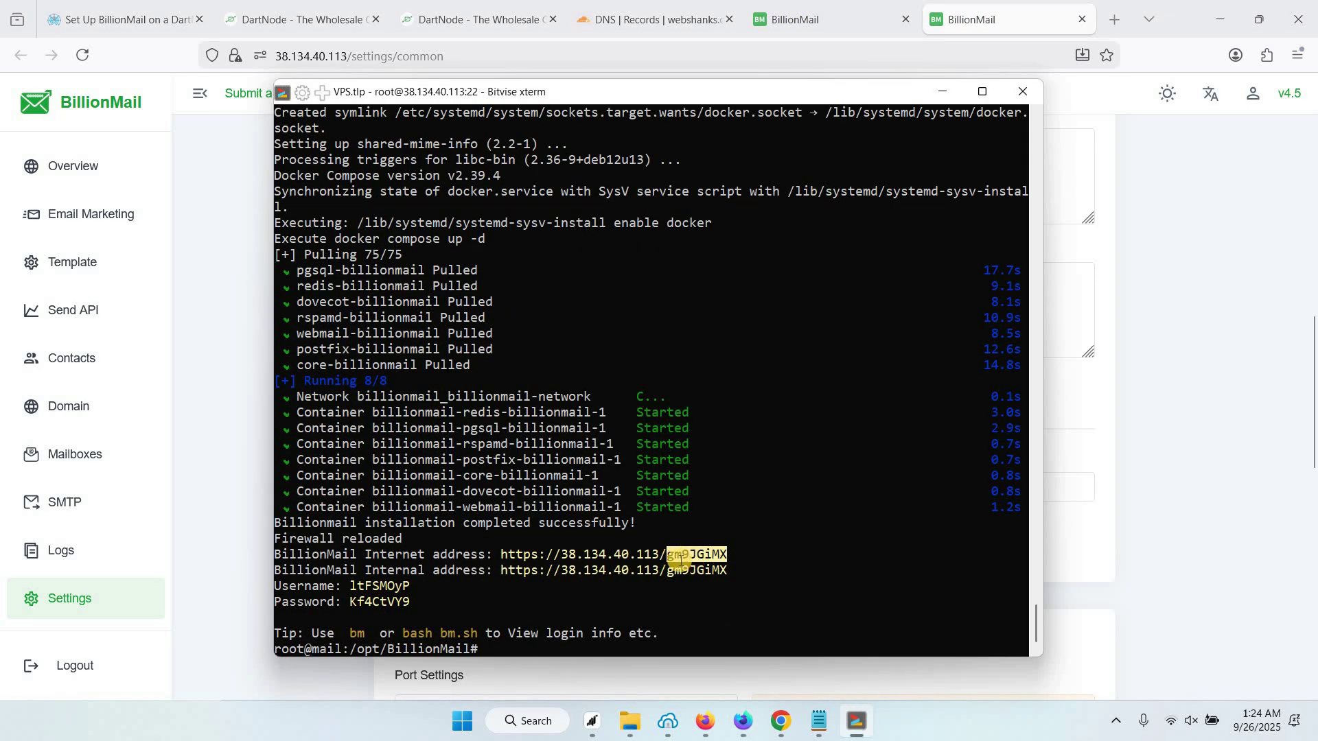
click(909, 399)
click(1114, 19)
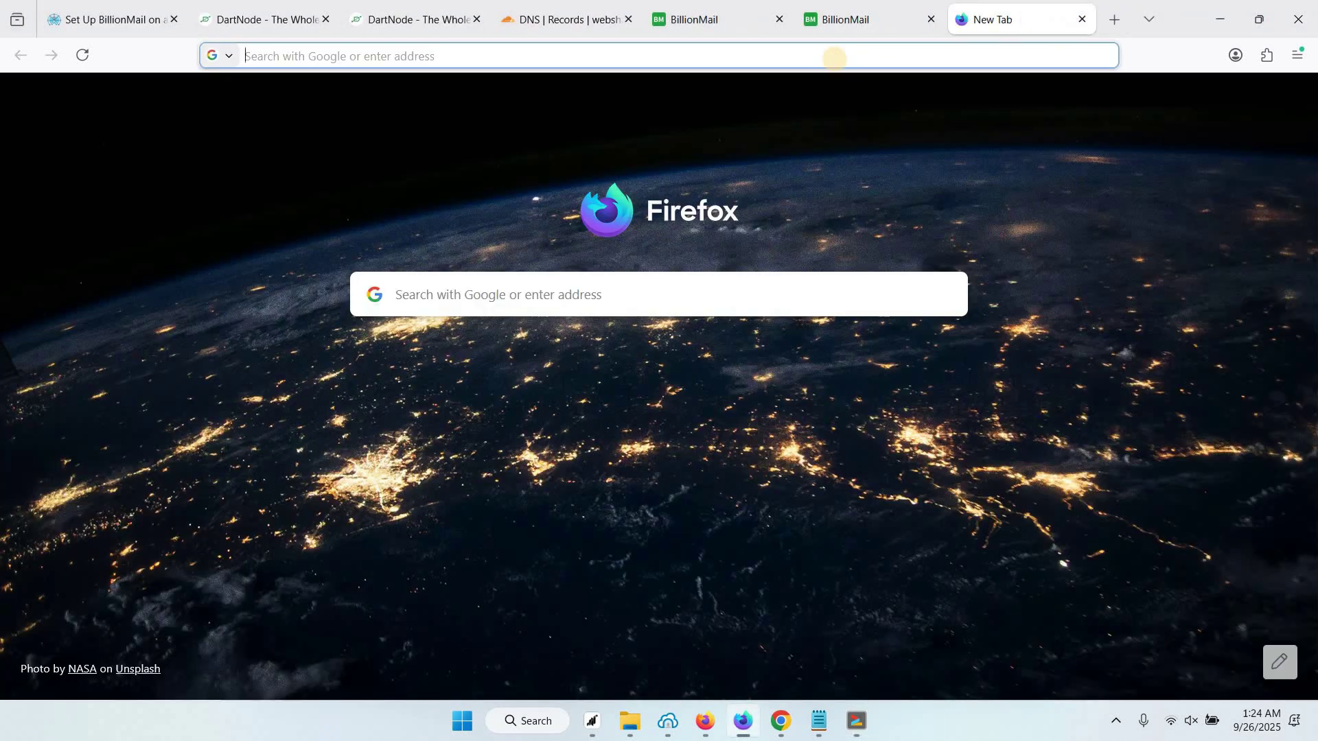
text(https://mail.webshanks.org)
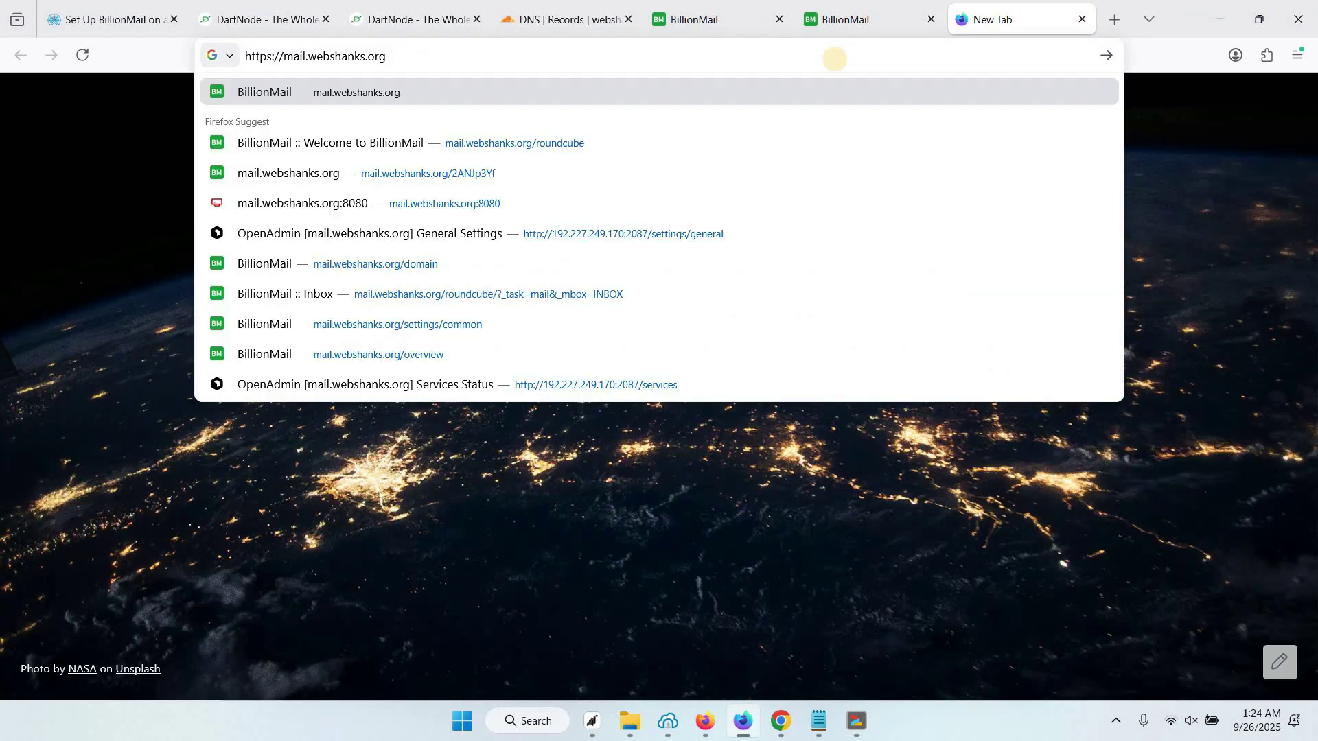
text(/)
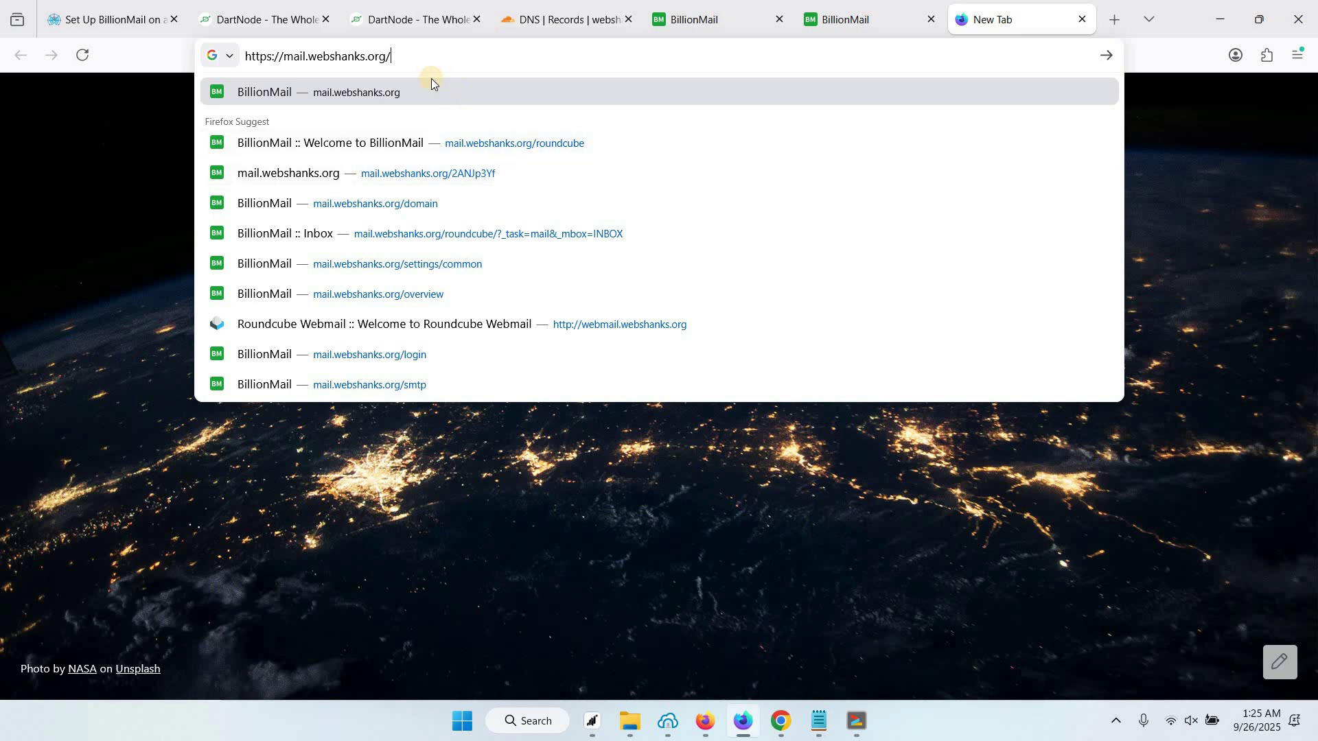
right_click(434, 68)
click(471, 197)
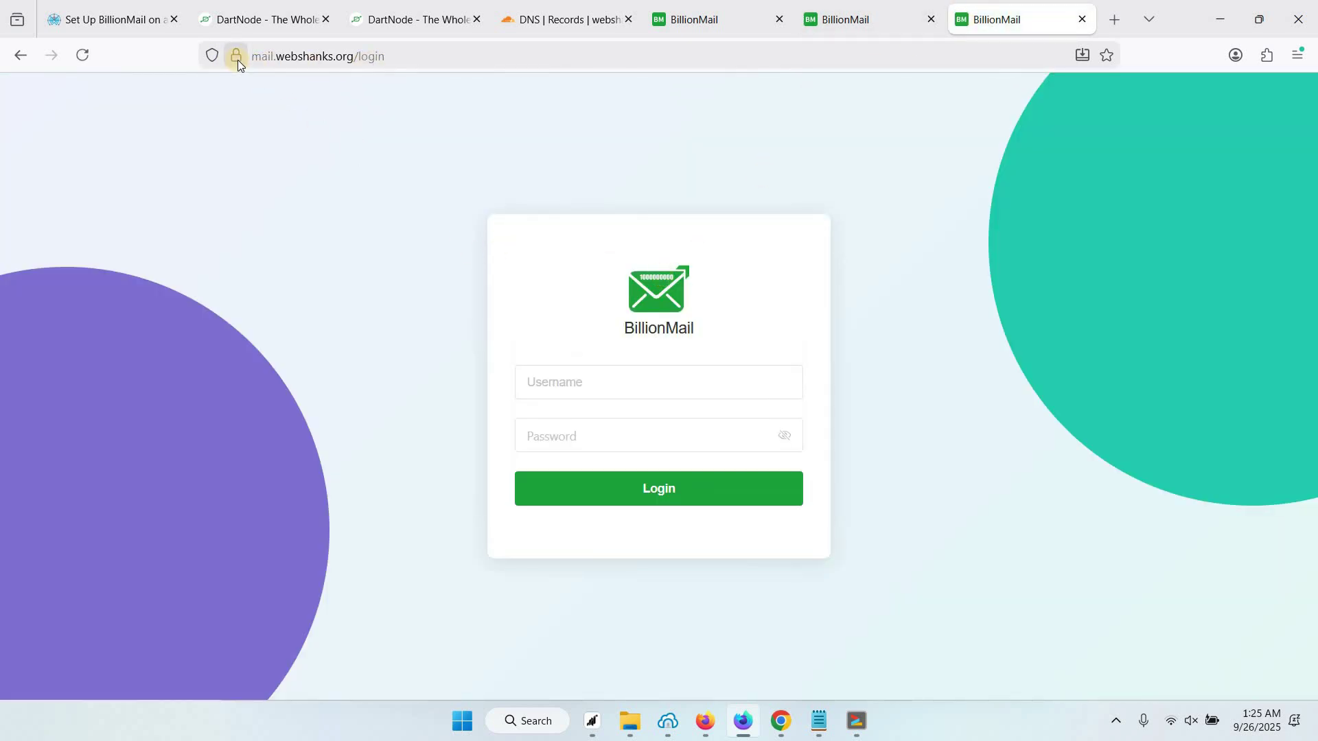
Log in to the BillionMail console with the terminal's username and password, declining password saving
click(867, 733)
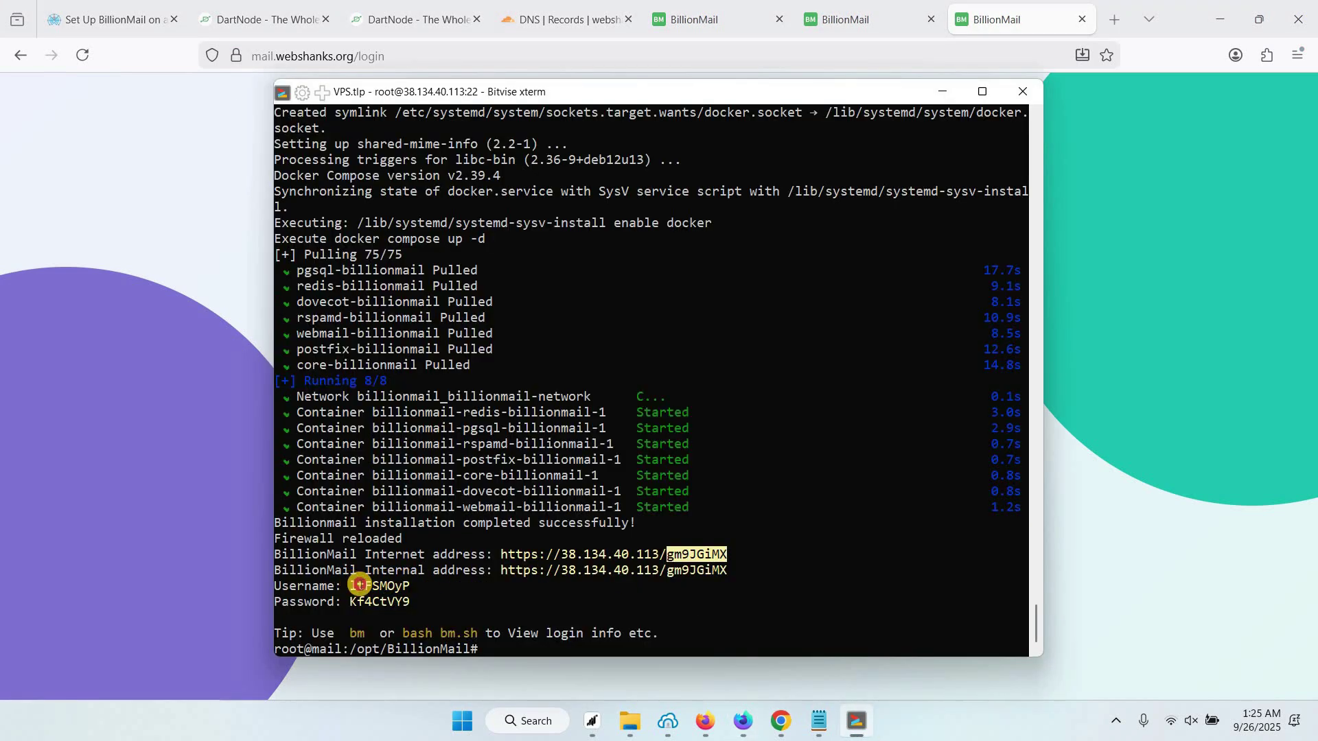
double_click(391, 586)
click(212, 429)
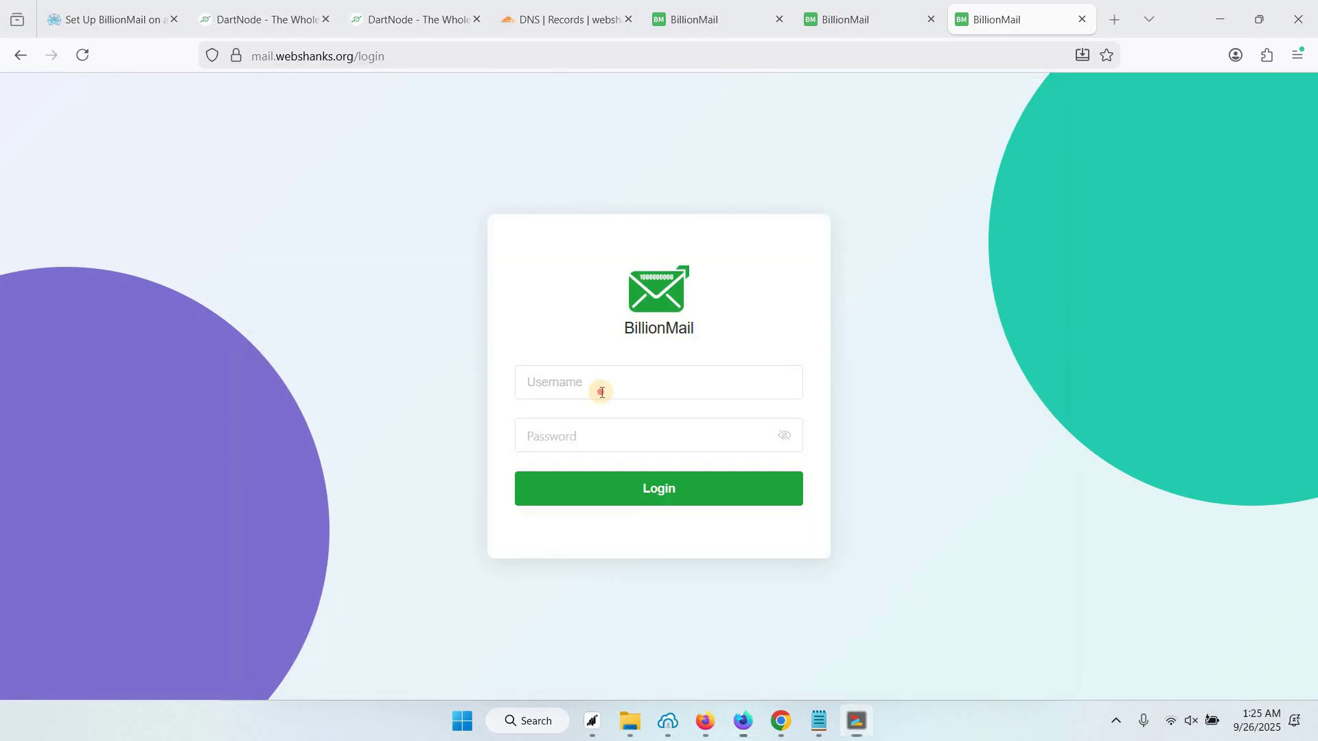
click(603, 394)
key(ctrl+v)
key(alt+Tab)
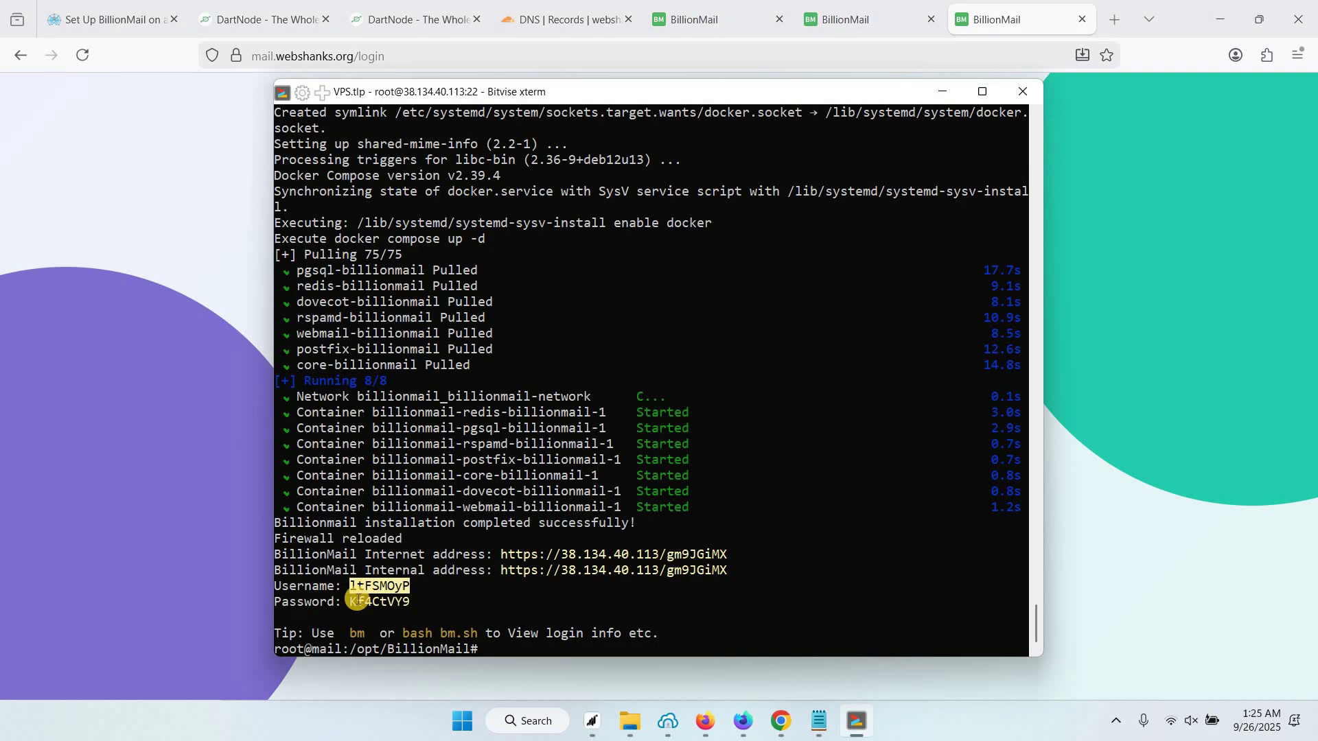
drag(352, 602, 410, 602)
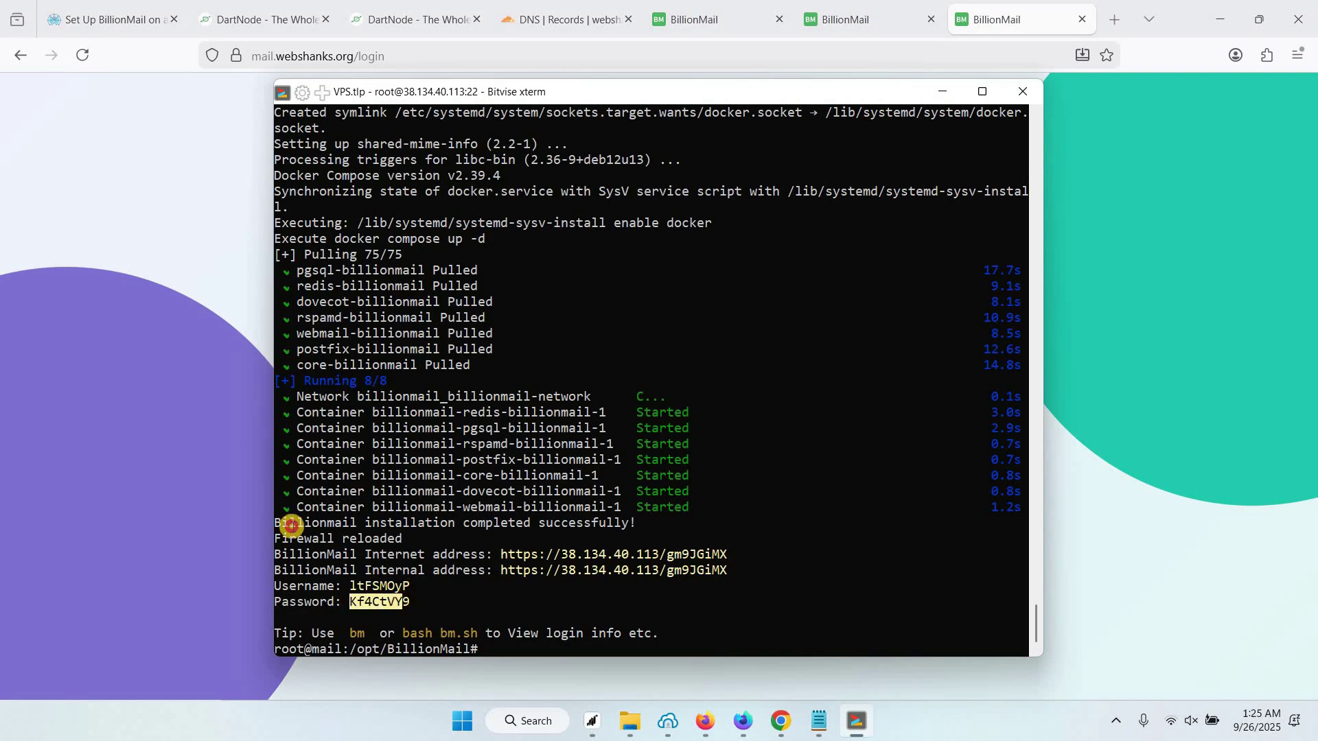
key(alt+Tab)
click(632, 439)
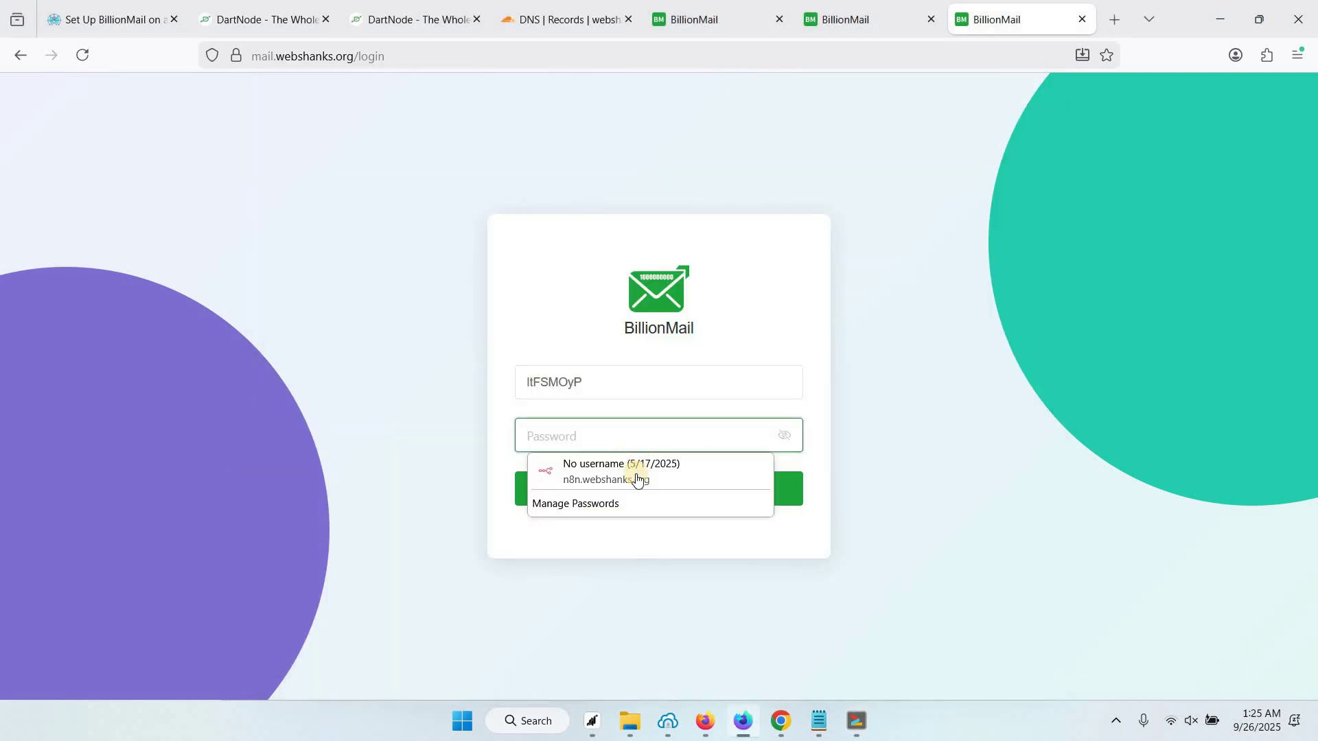
key(ctrl+v)
click(635, 474)
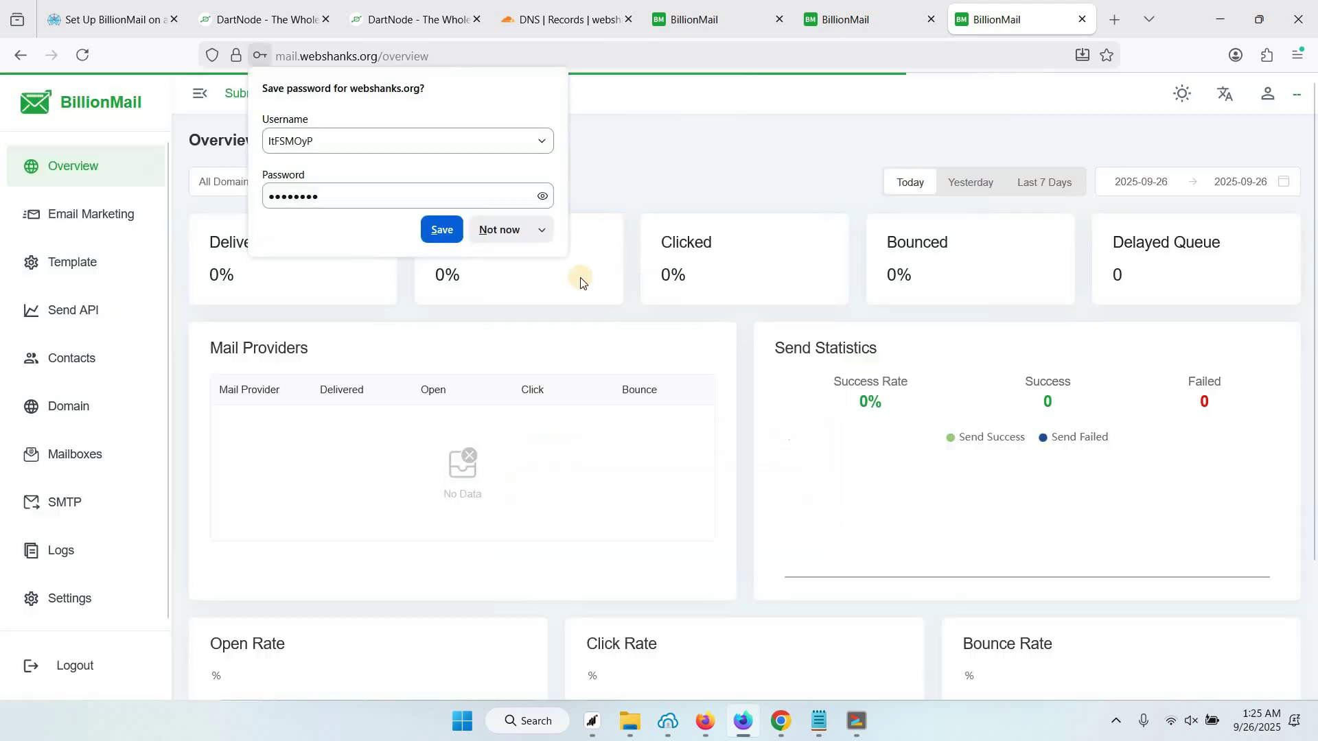
click(500, 232)
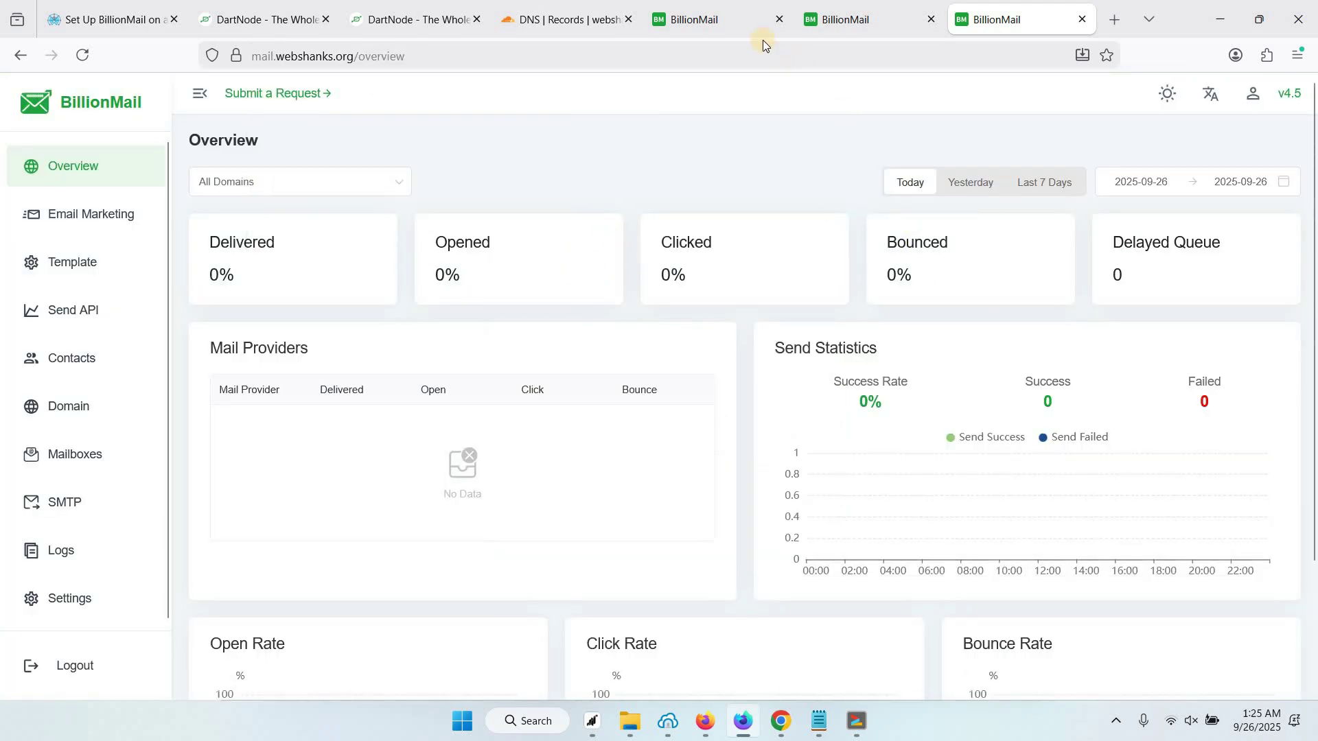
Close the two older IP-address BillionMail tabs
click(748, 24)
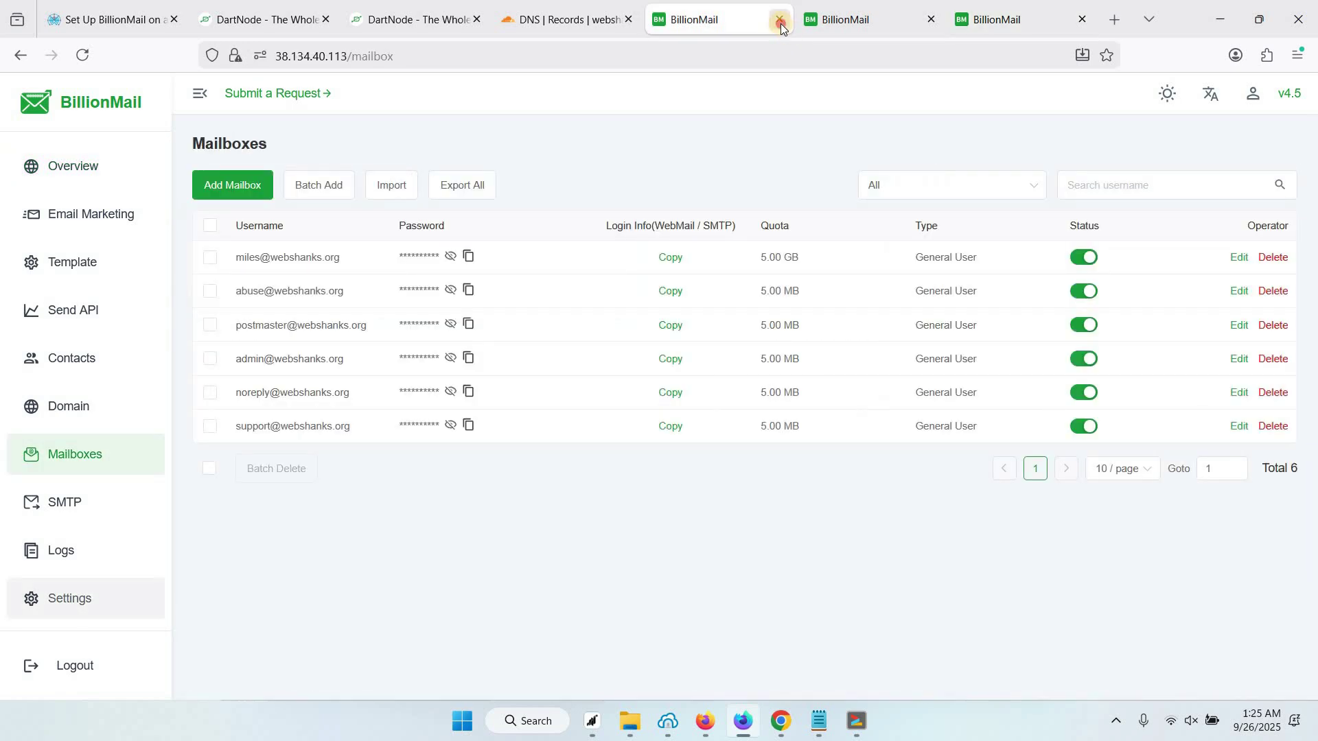
click(781, 23)
click(781, 22)
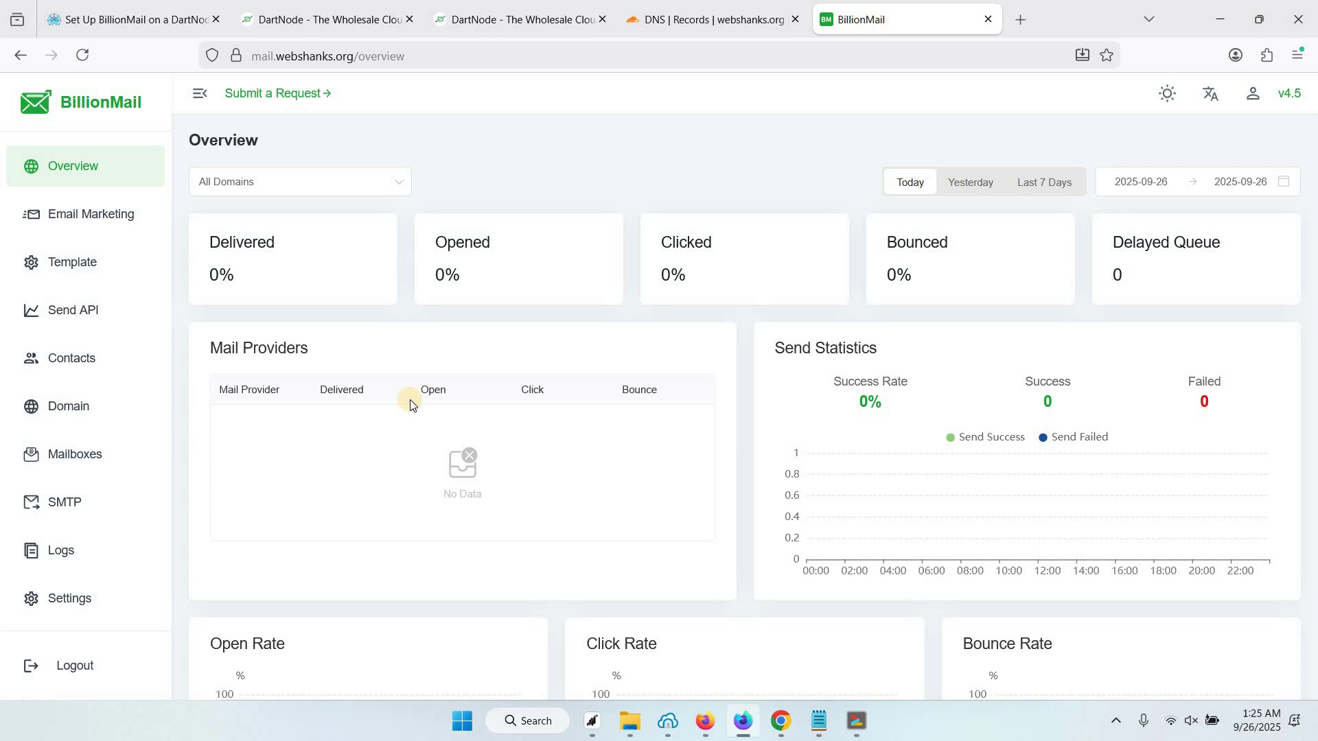
Load the Roundcube login page at mail.webshanks.org/roundcube in a new tab
key(ctrl+t)
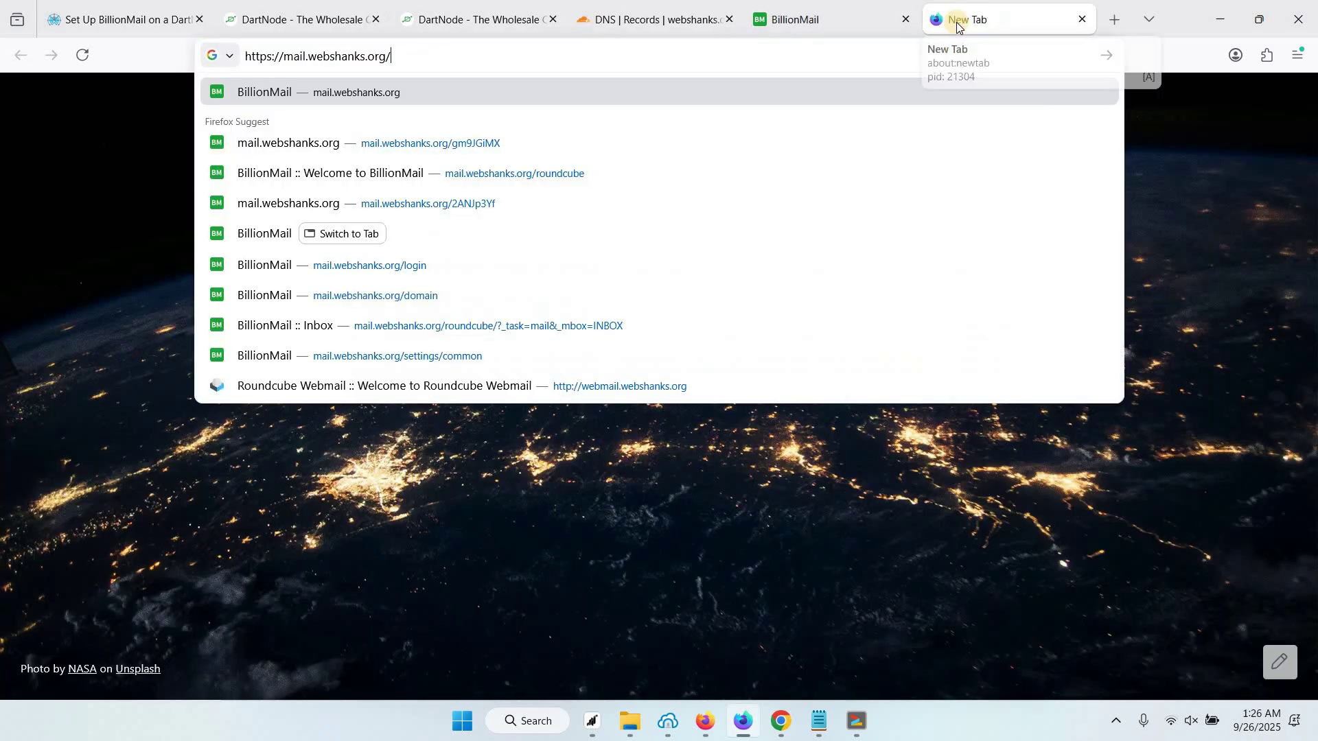
text(https://mail.webshanks.org/)
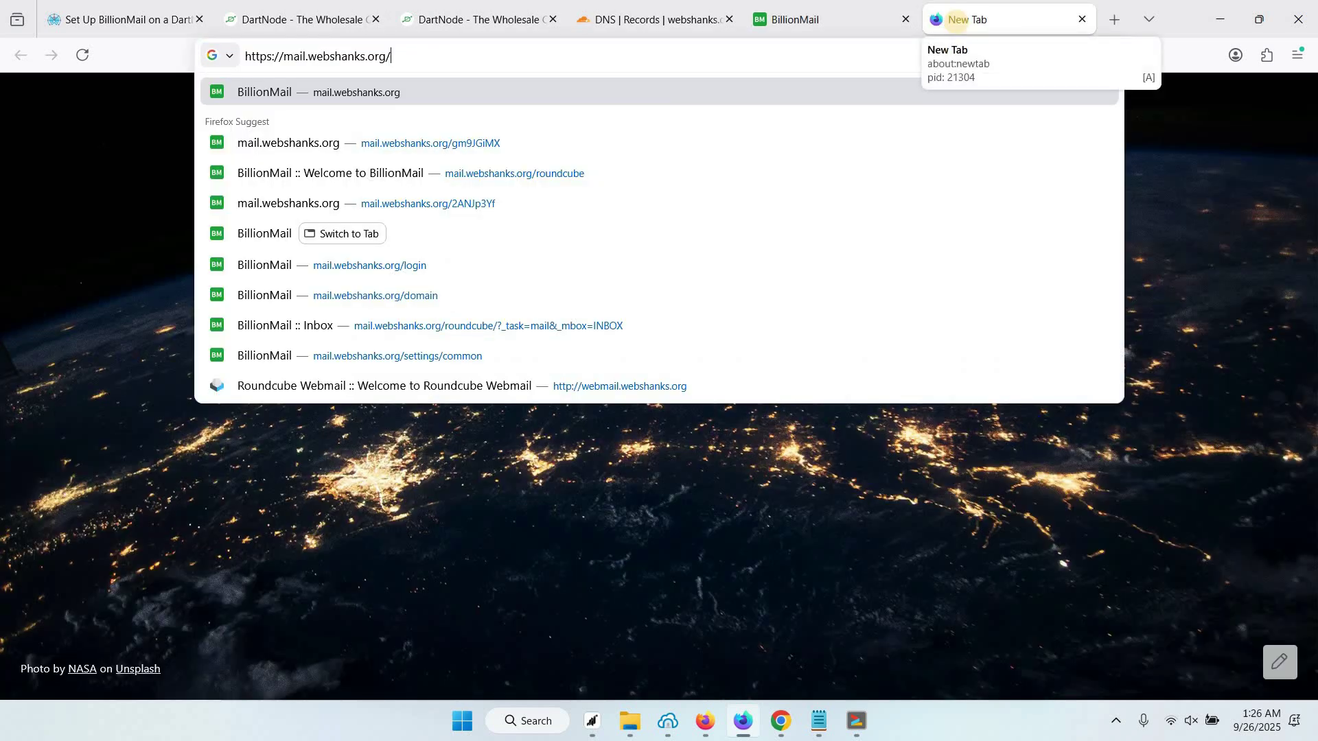
text(roundcube)
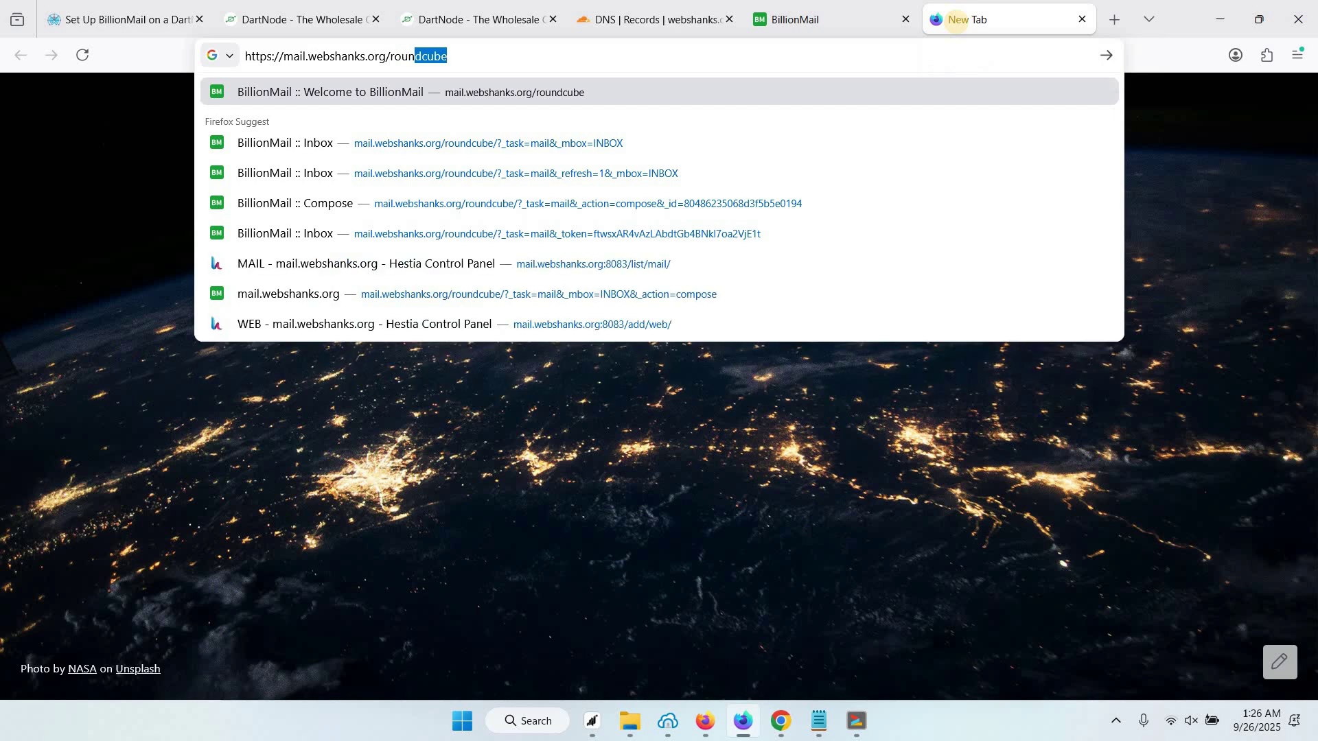
key(Return)
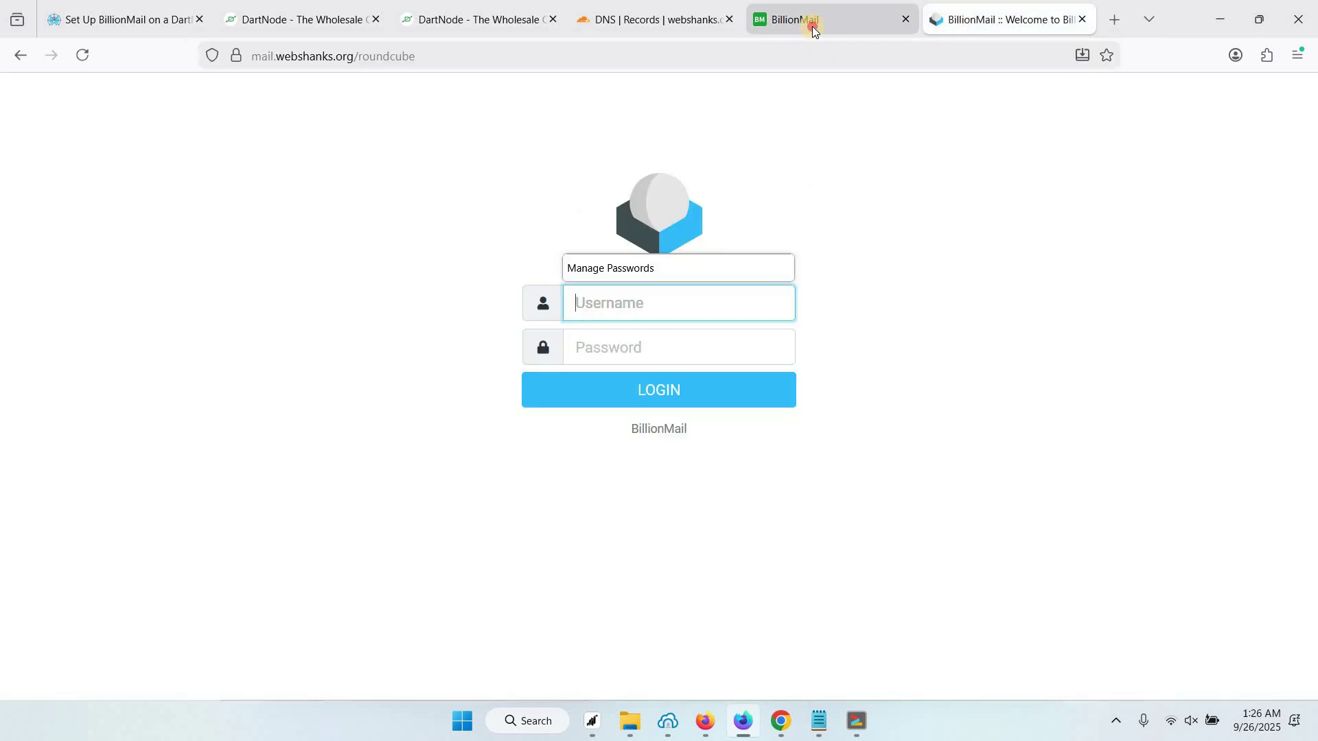
Copy the first mailbox's address from BillionMail into the Roundcube username field
click(813, 26)
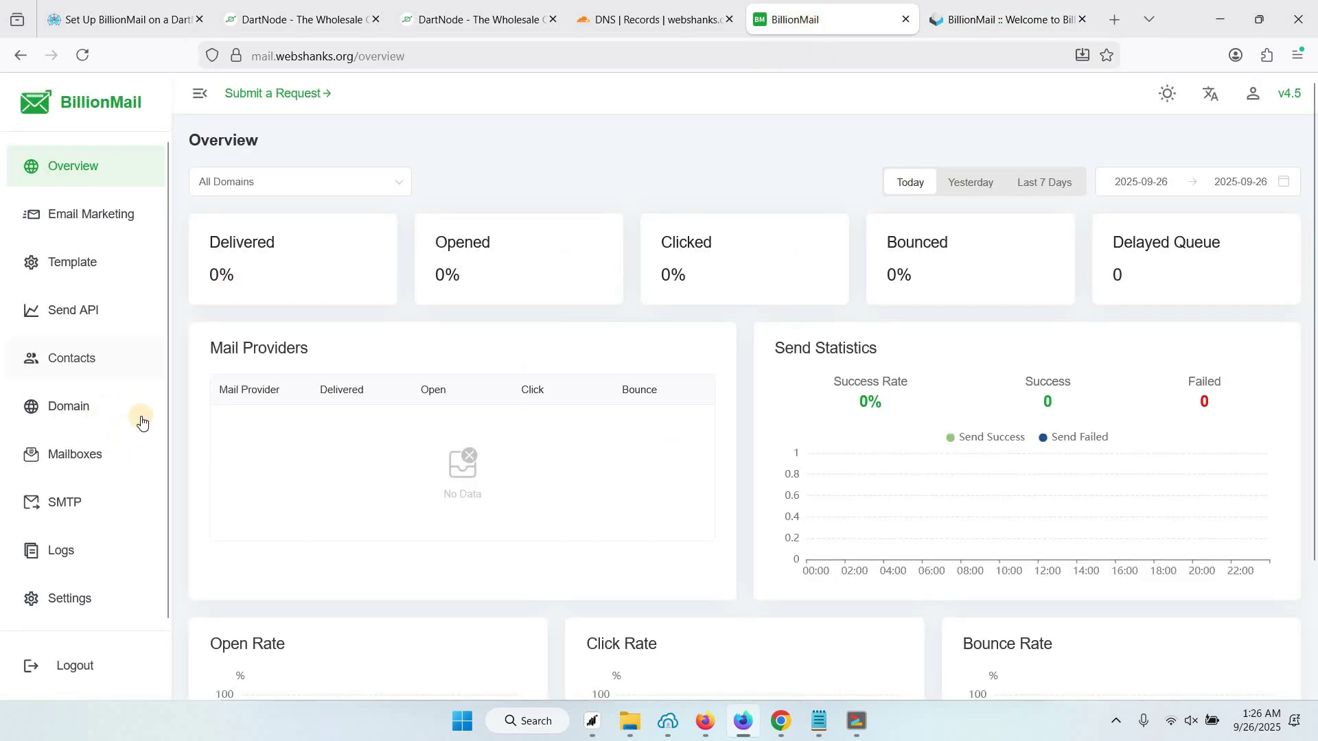
click(71, 453)
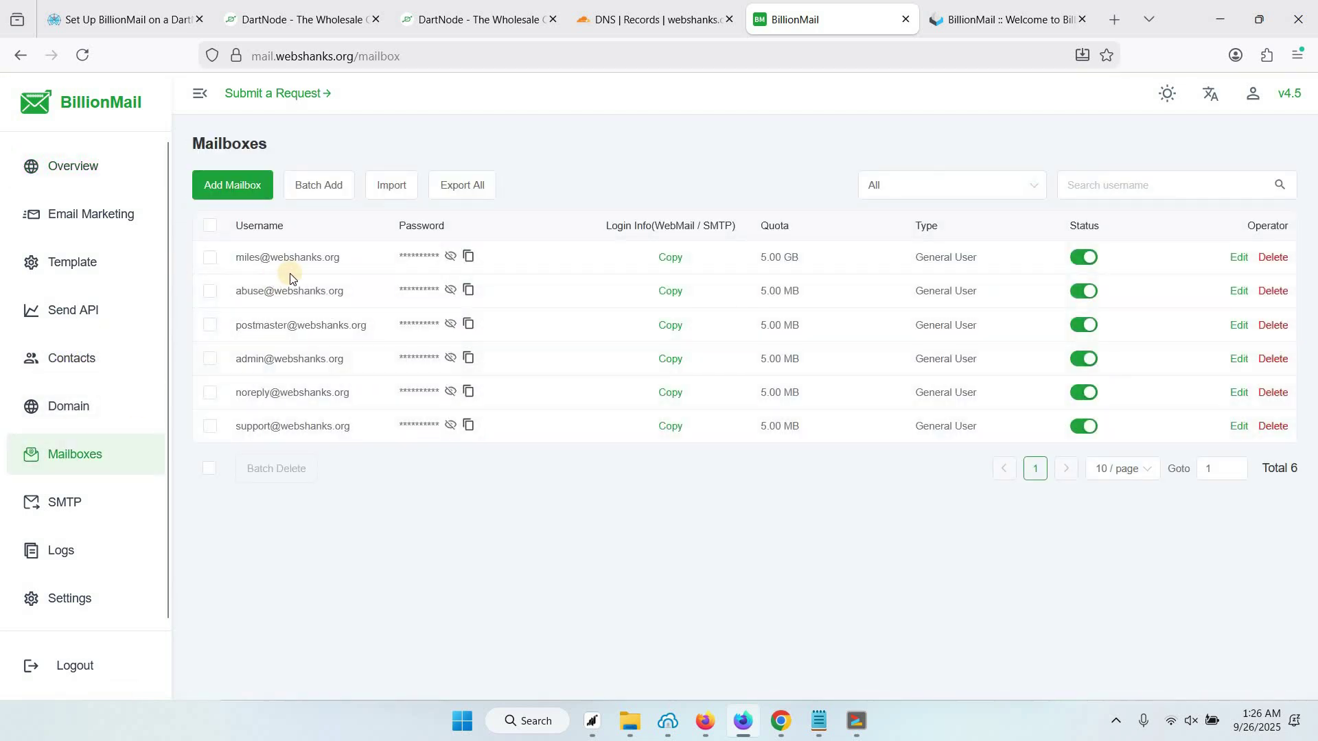
drag(235, 258, 334, 258)
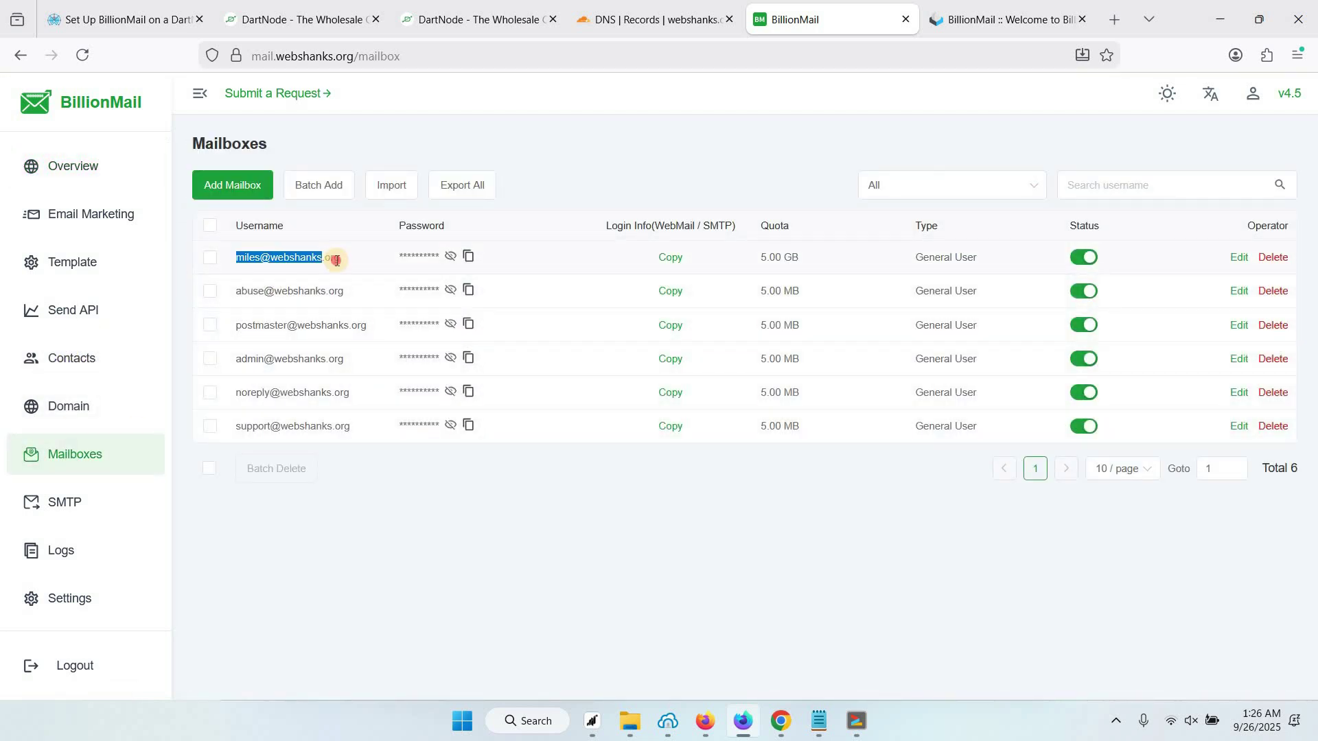
click(233, 258)
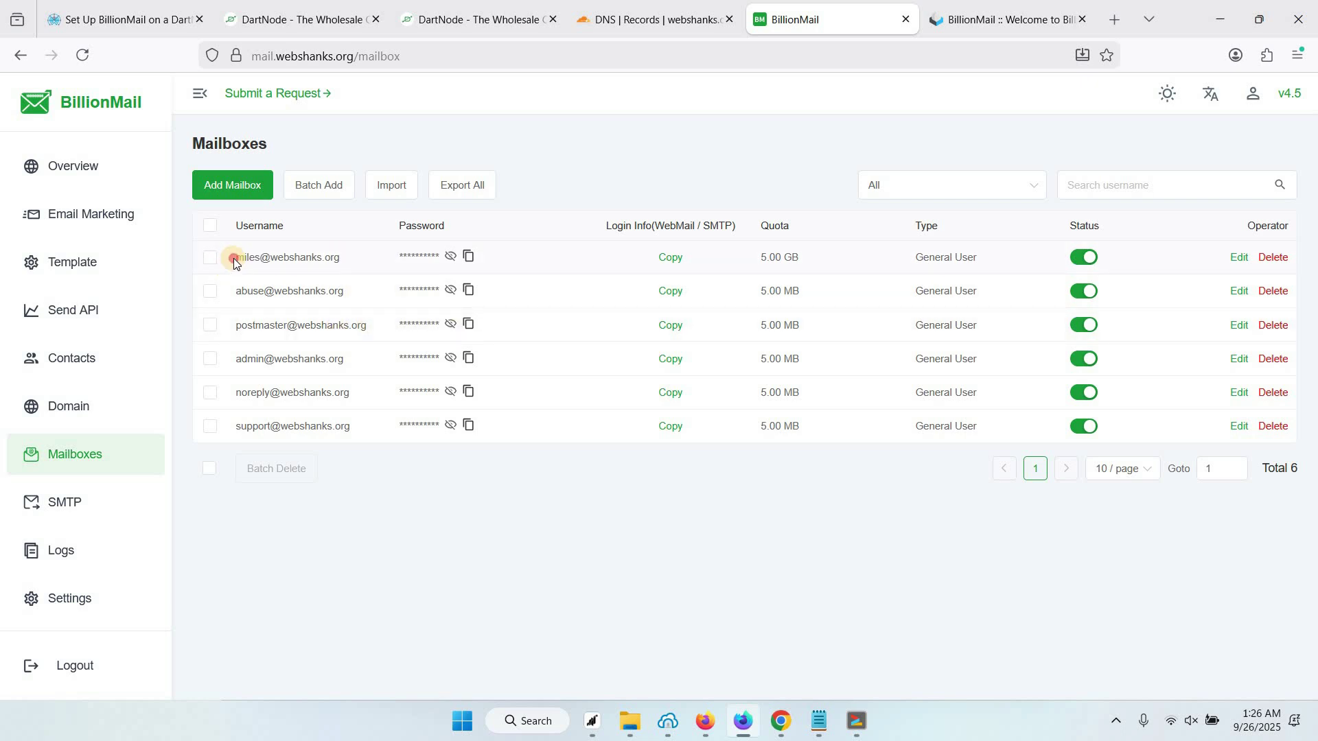
drag(233, 258, 345, 258)
key(ctrl+c)
click(1002, 19)
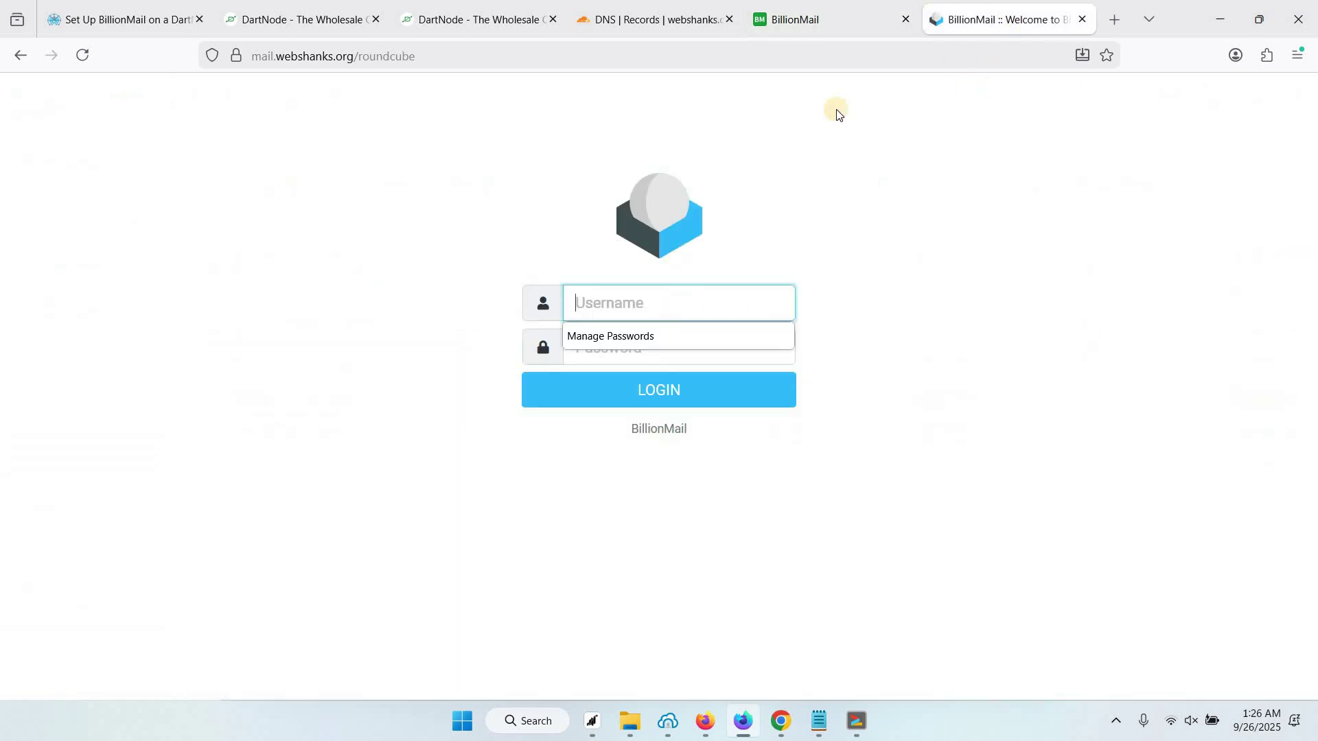
key(ctrl+v)
Enter the first mailbox's password from BillionMail and sign in to Roundcube
click(823, 20)
click(470, 258)
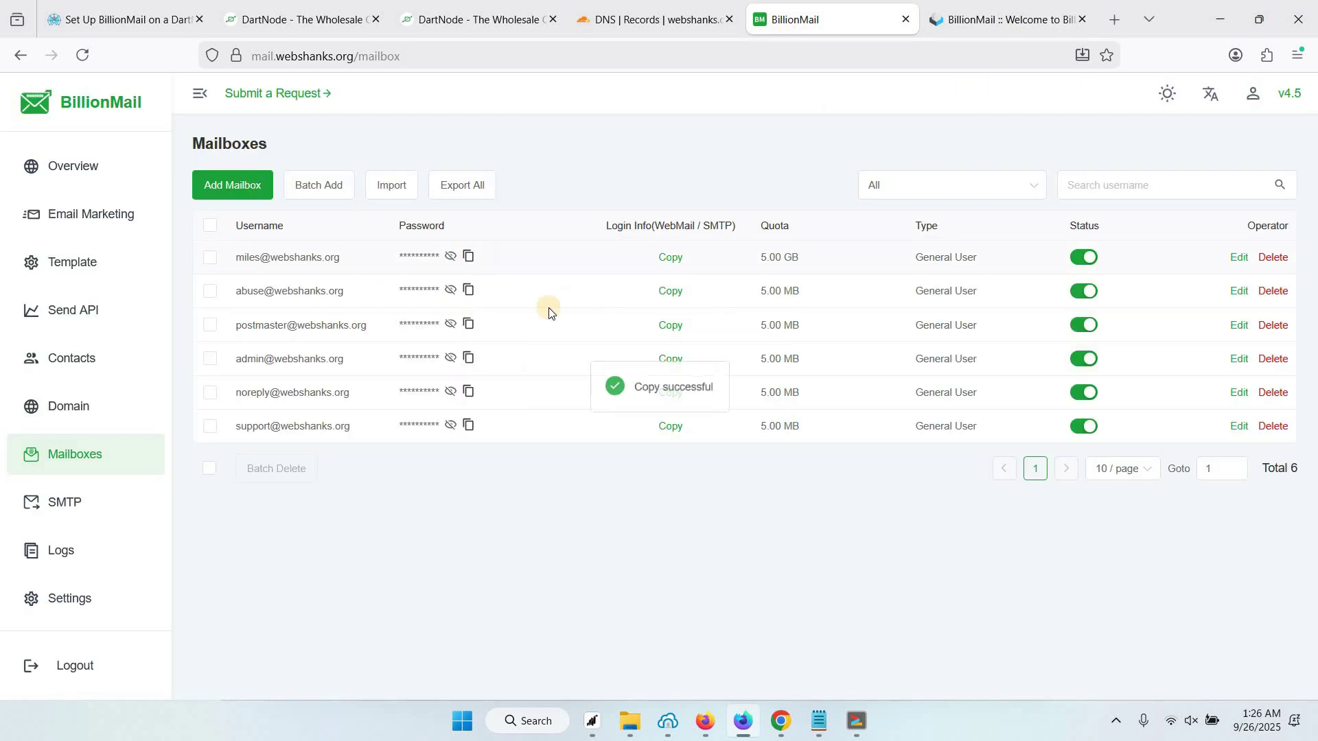
key(ctrl+Tab)
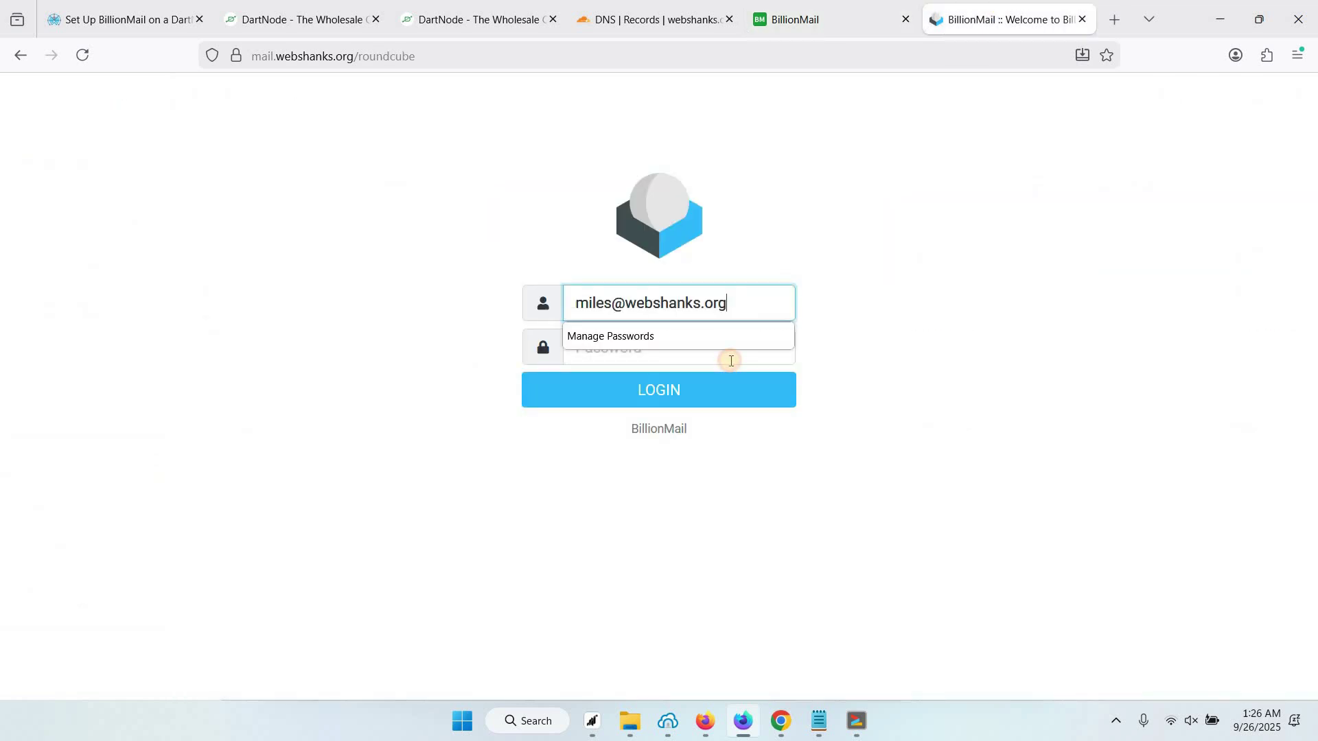
click(730, 357)
key(ctrl+v)
click(702, 394)
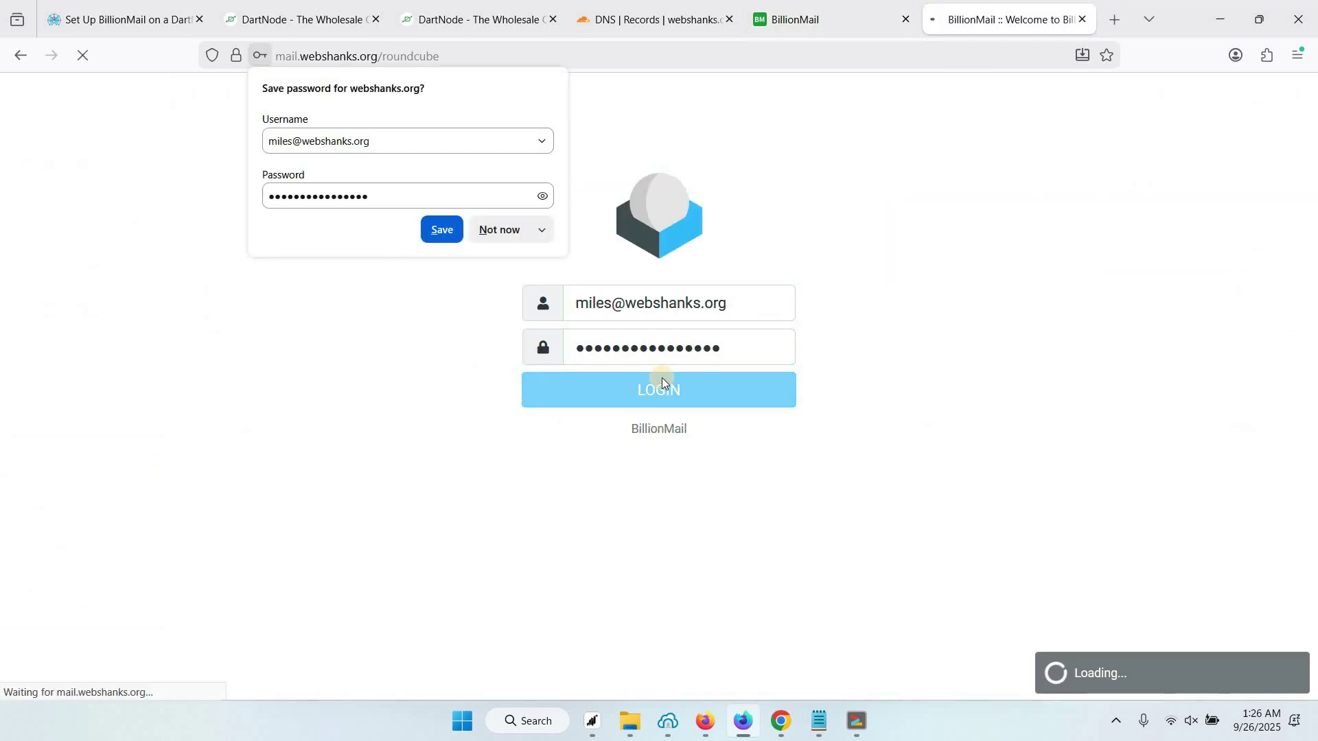
click(496, 232)
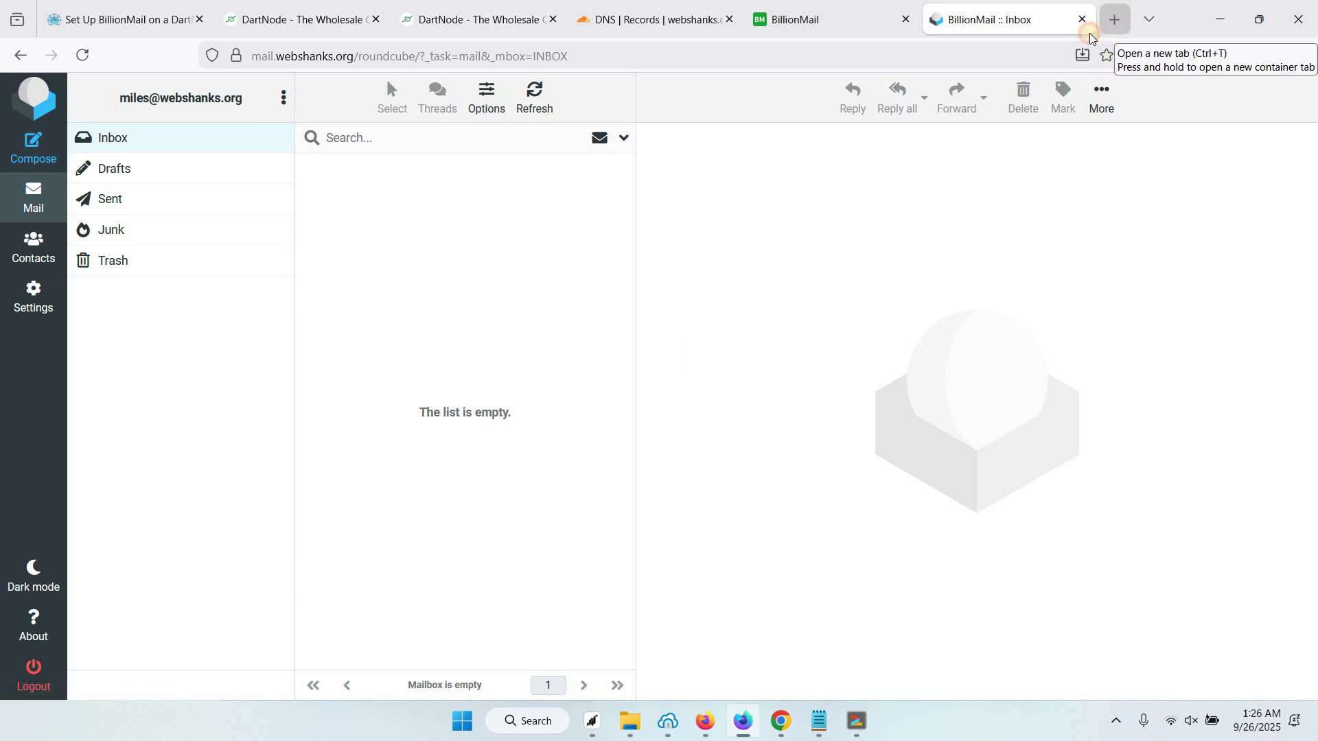
Start a new Roundcube message addressed to the mail-tester test address
click(1092, 38)
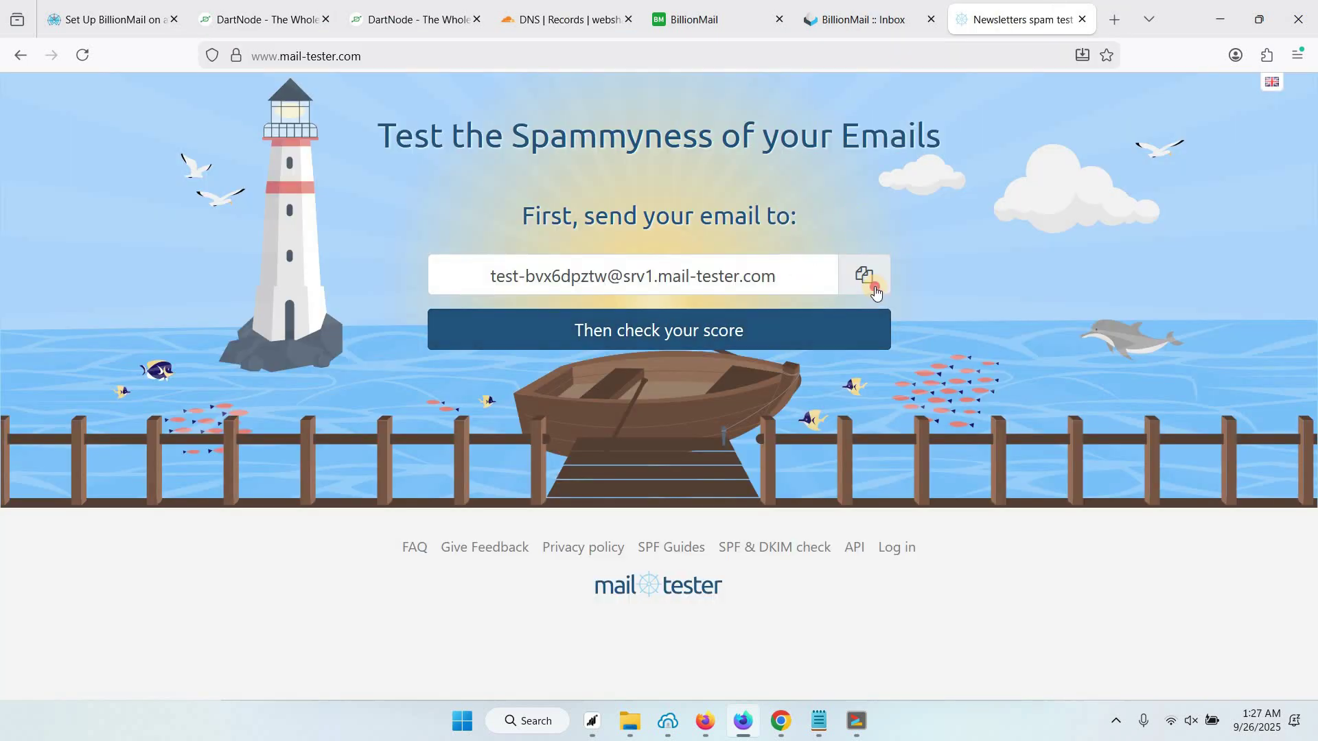
click(859, 17)
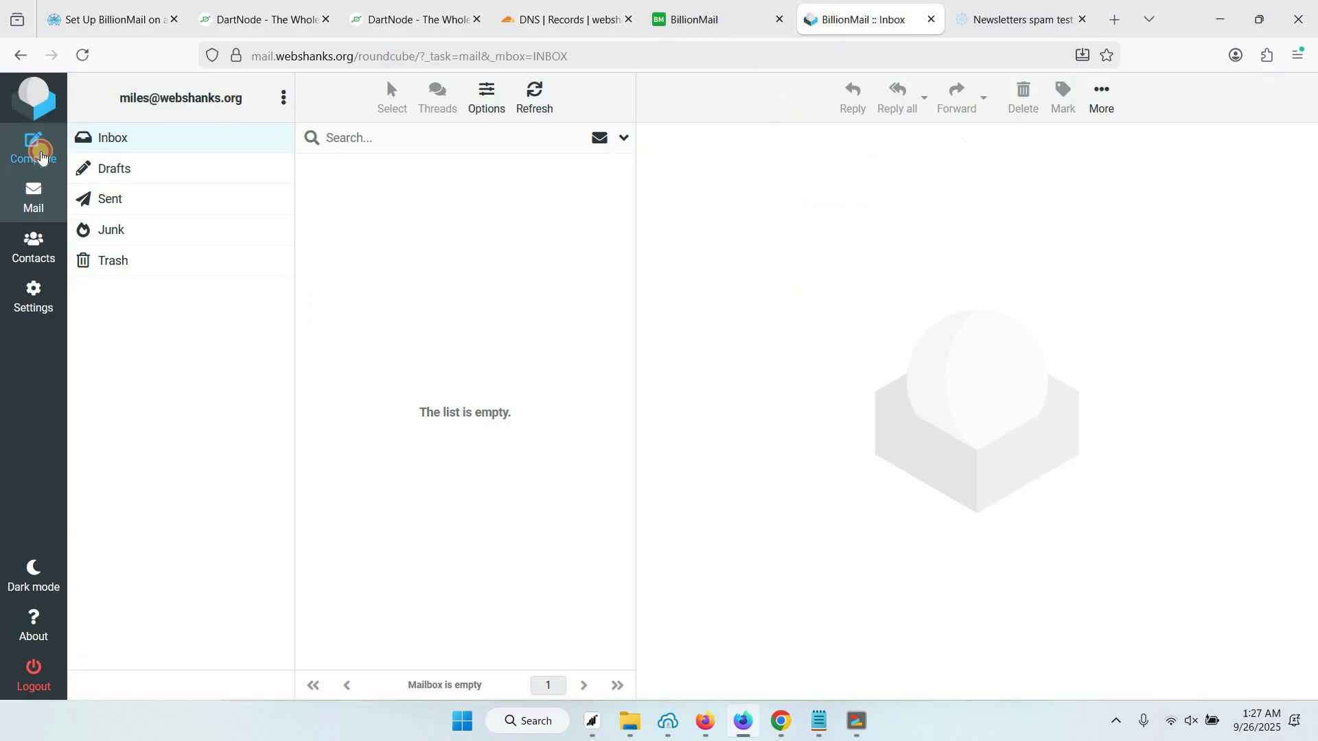
click(33, 147)
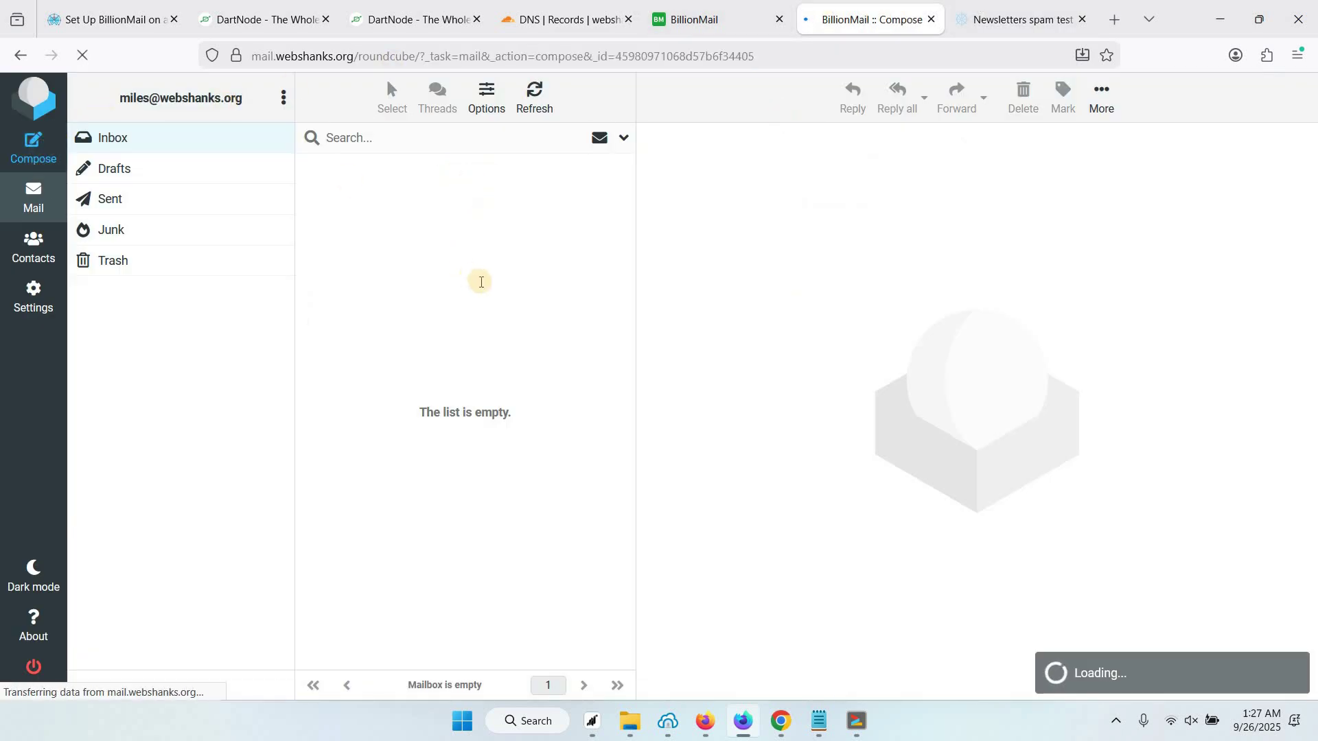
key(ctrl+v)
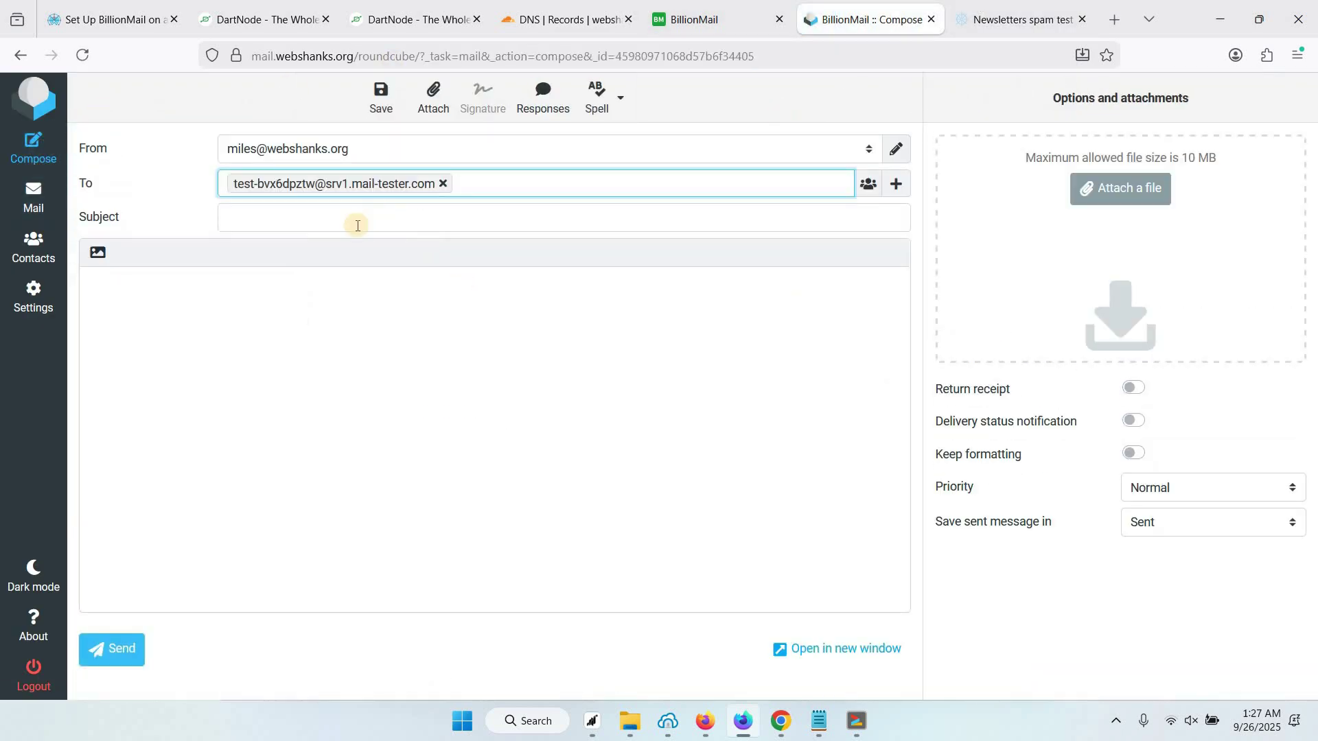
click(357, 225)
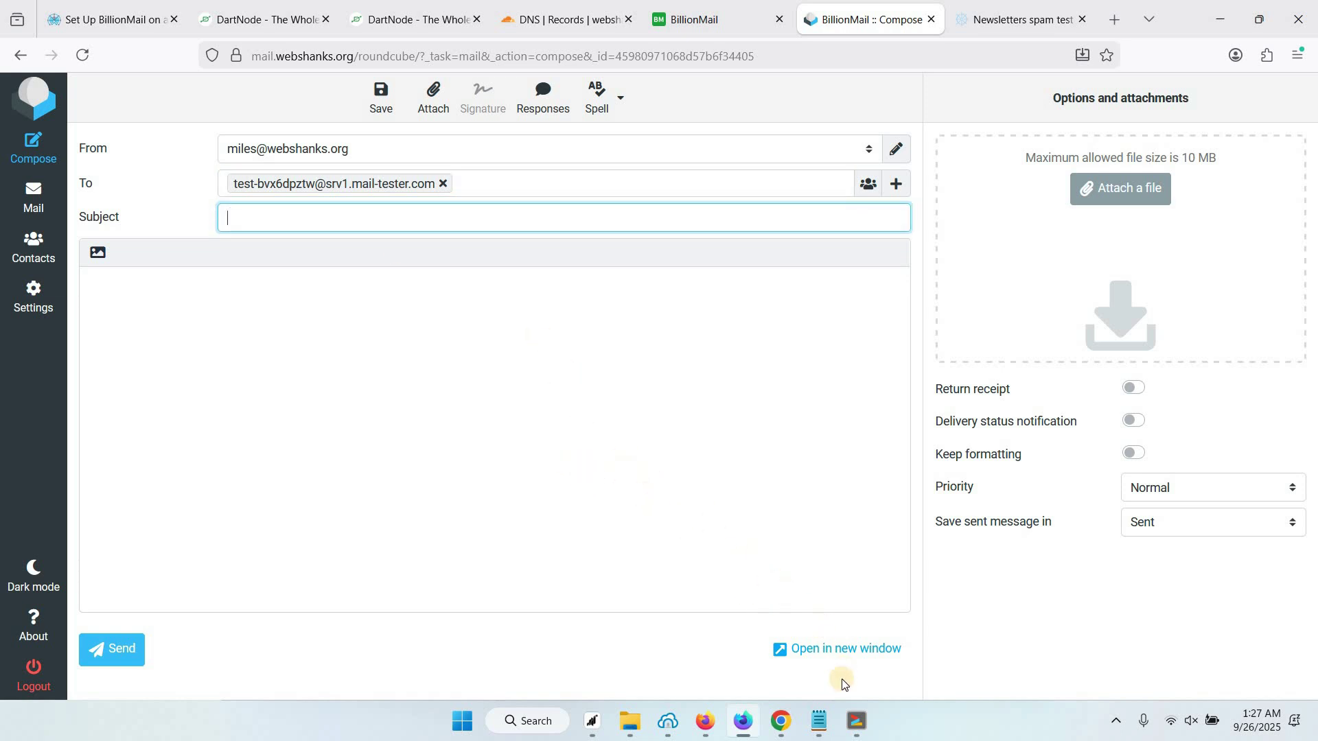
Paste the meeting email body and move its title into the subject 'Meeting Tomorrow at 11:00 AM'
click(395, 365)
key(ctrl+v)
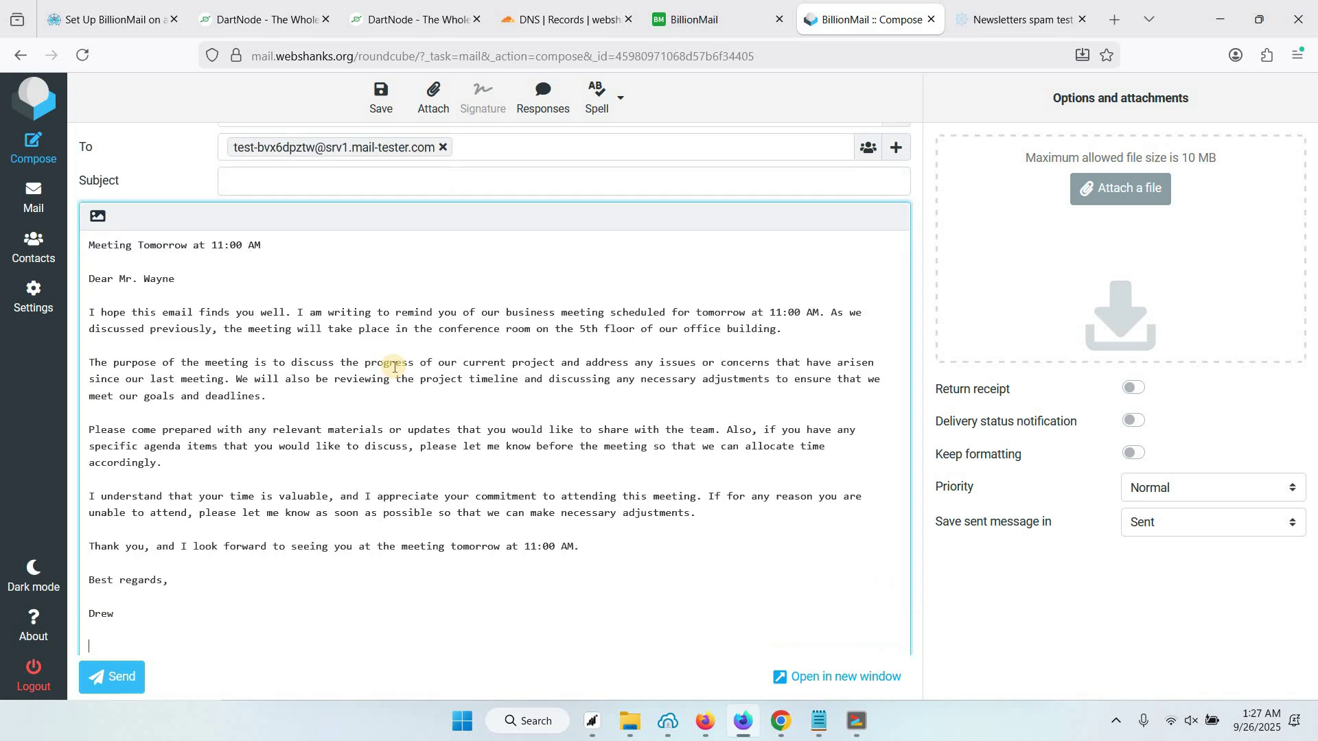
scroll(275, 309, up, 1)
drag(89, 282, 260, 281)
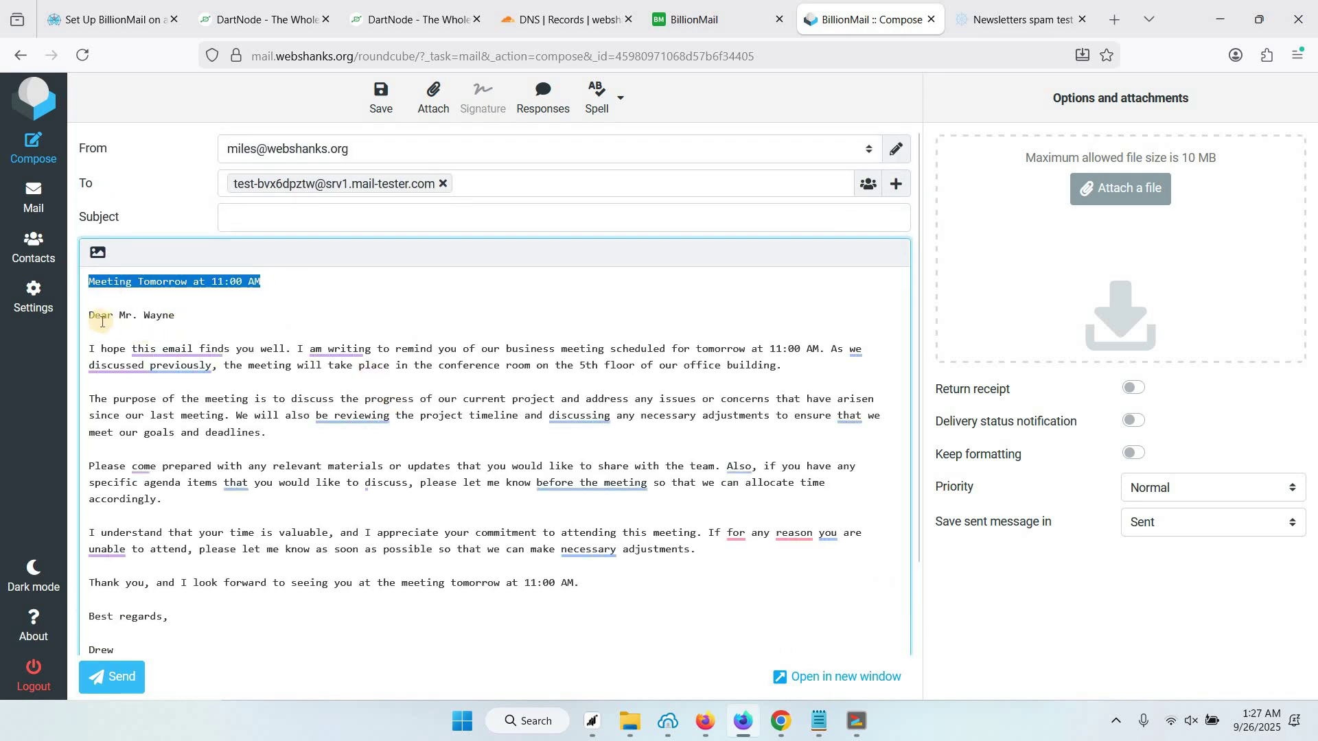
key(ctrl+x)
key(Delete)
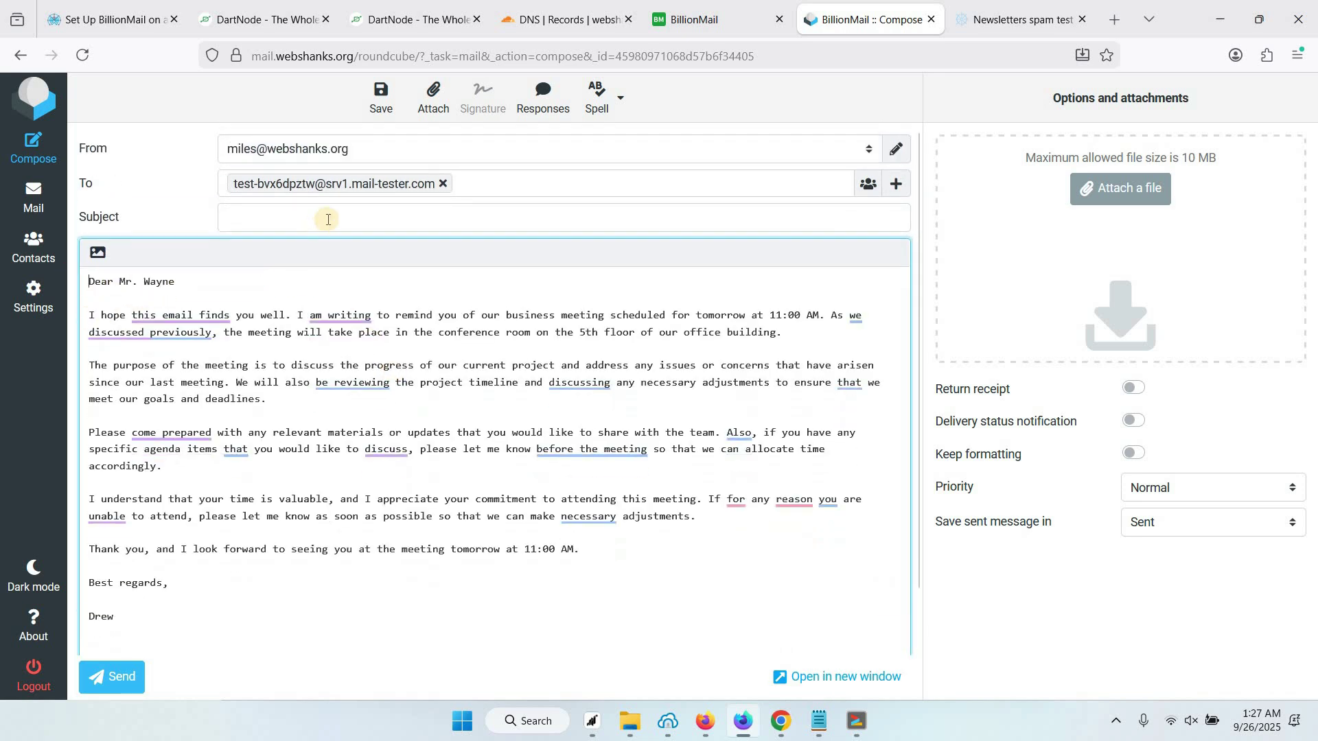
click(310, 209)
key(ctrl+v)
Replace the sign-off with the sender's name and send the message
drag(117, 621, 88, 617)
text(Mile)
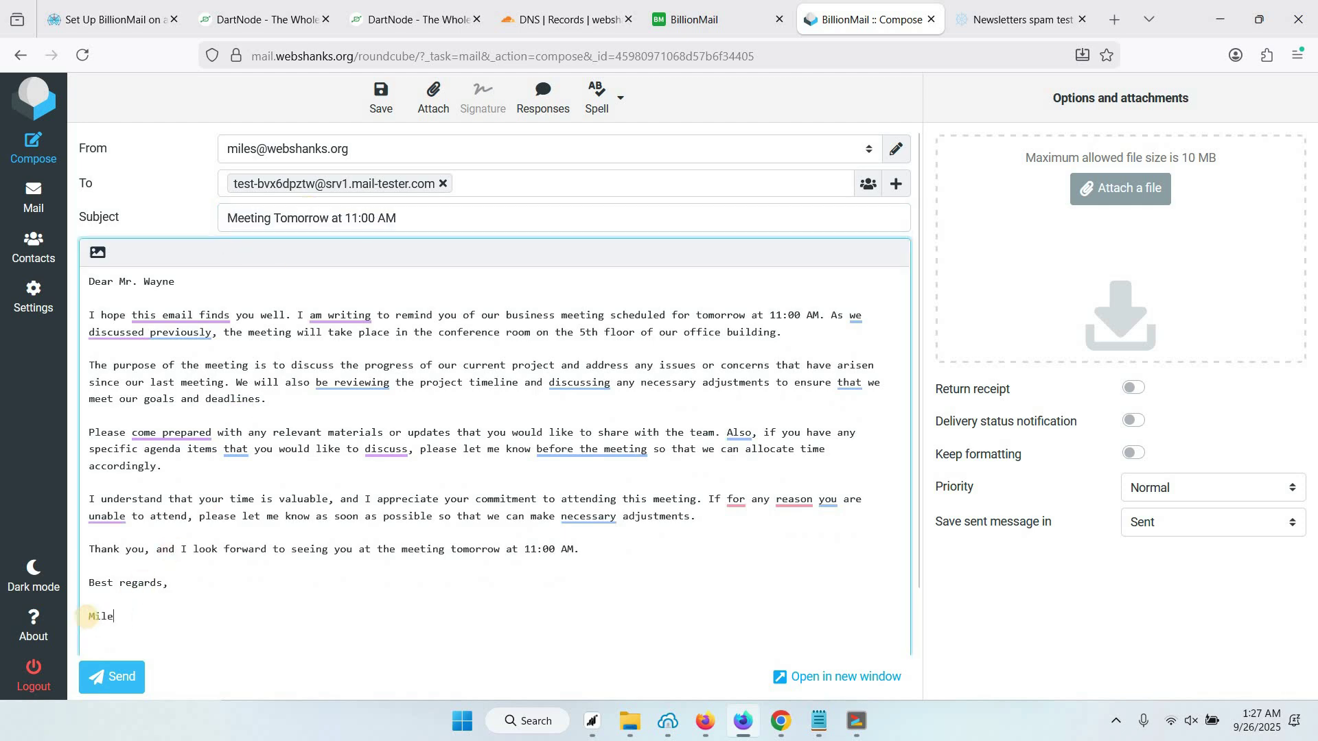
text(s)
scroll(110, 639, down, 1)
scroll(110, 639, up, 1)
click(121, 678)
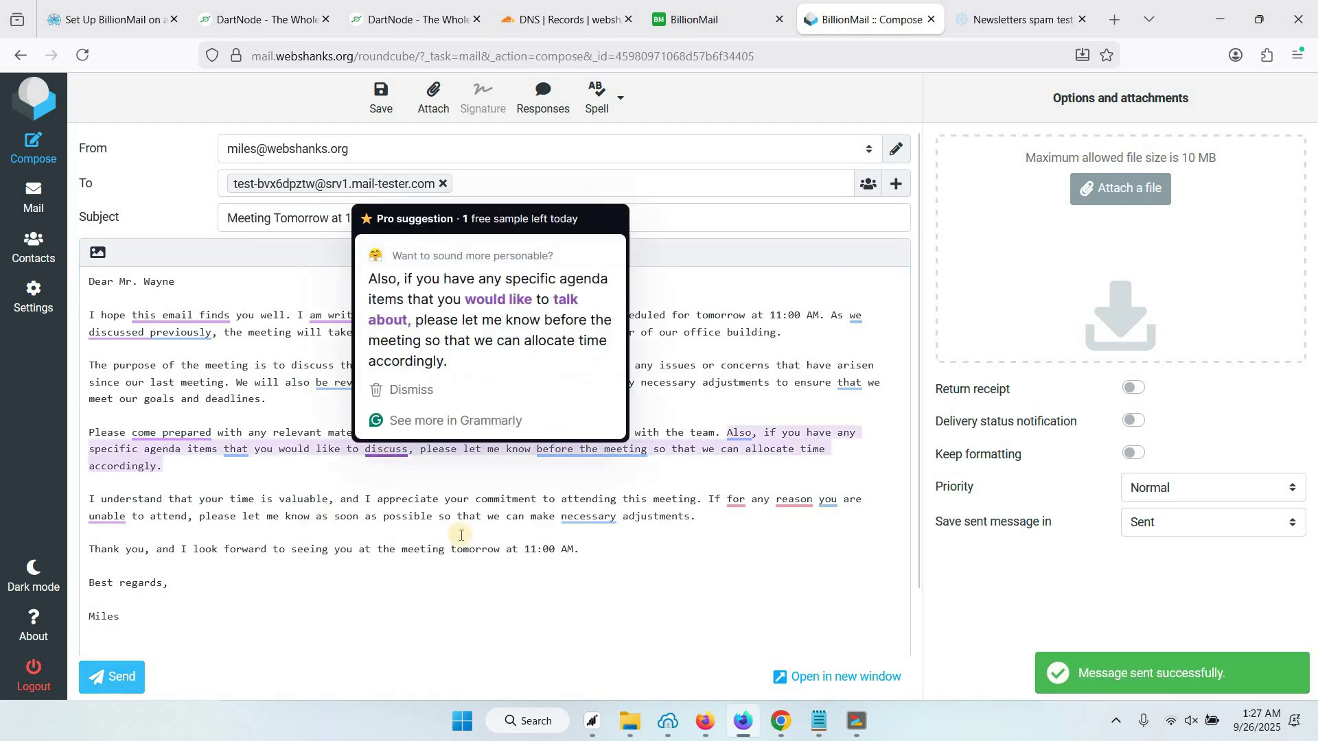
Check the meeting email's mail-tester score (10/10) and its message details, then go back to the inbox
click(996, 27)
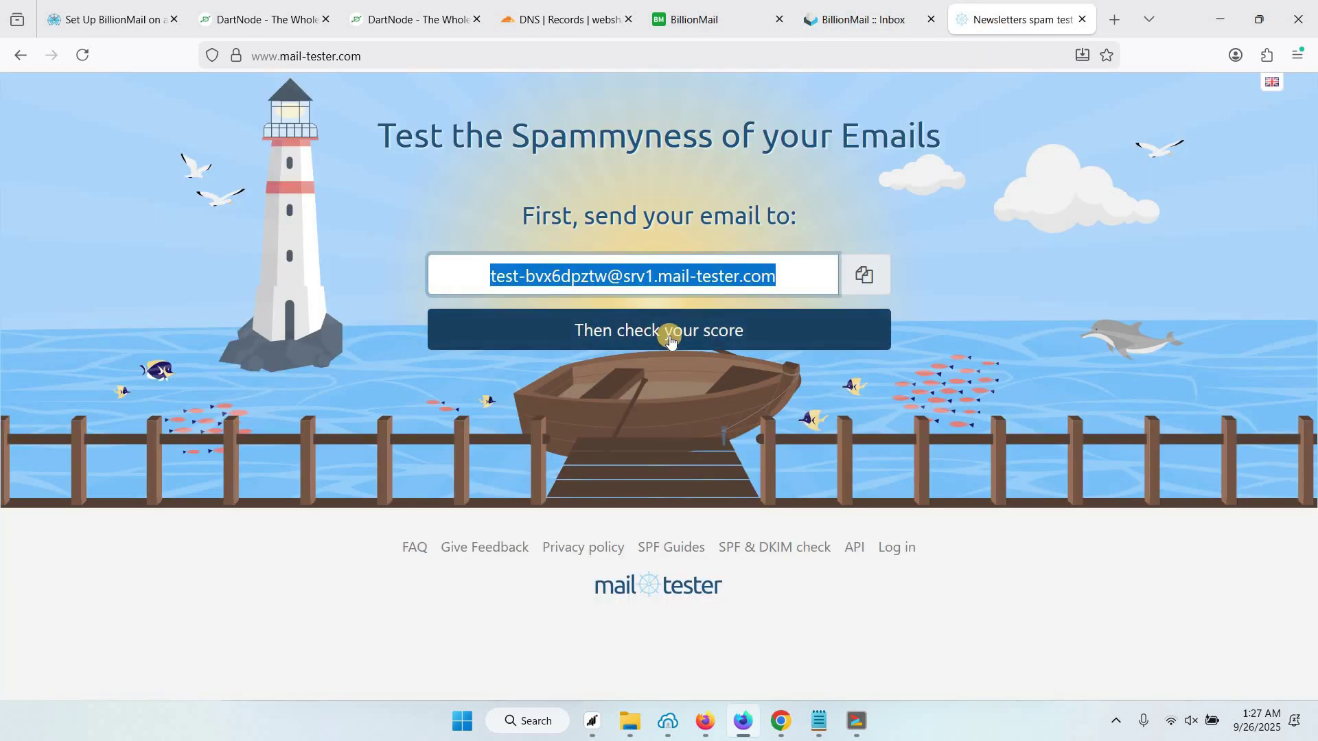
click(621, 345)
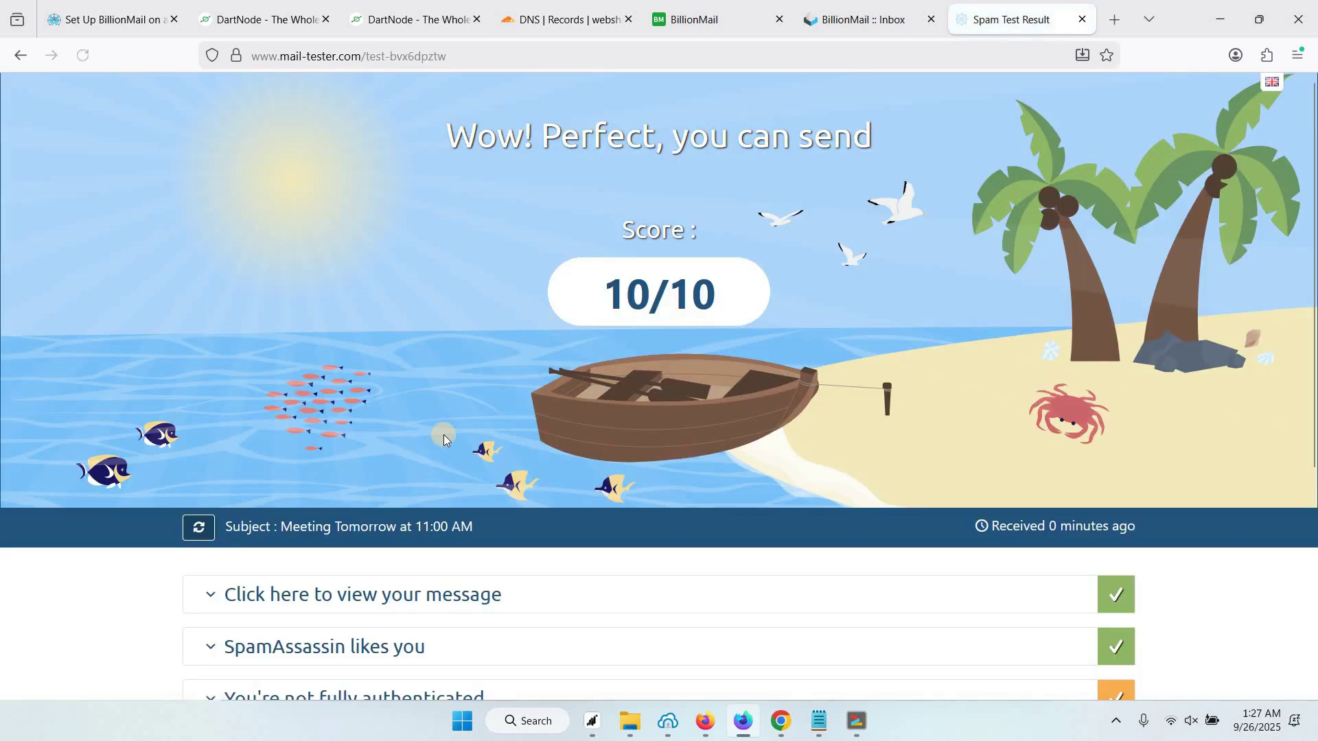
click(307, 595)
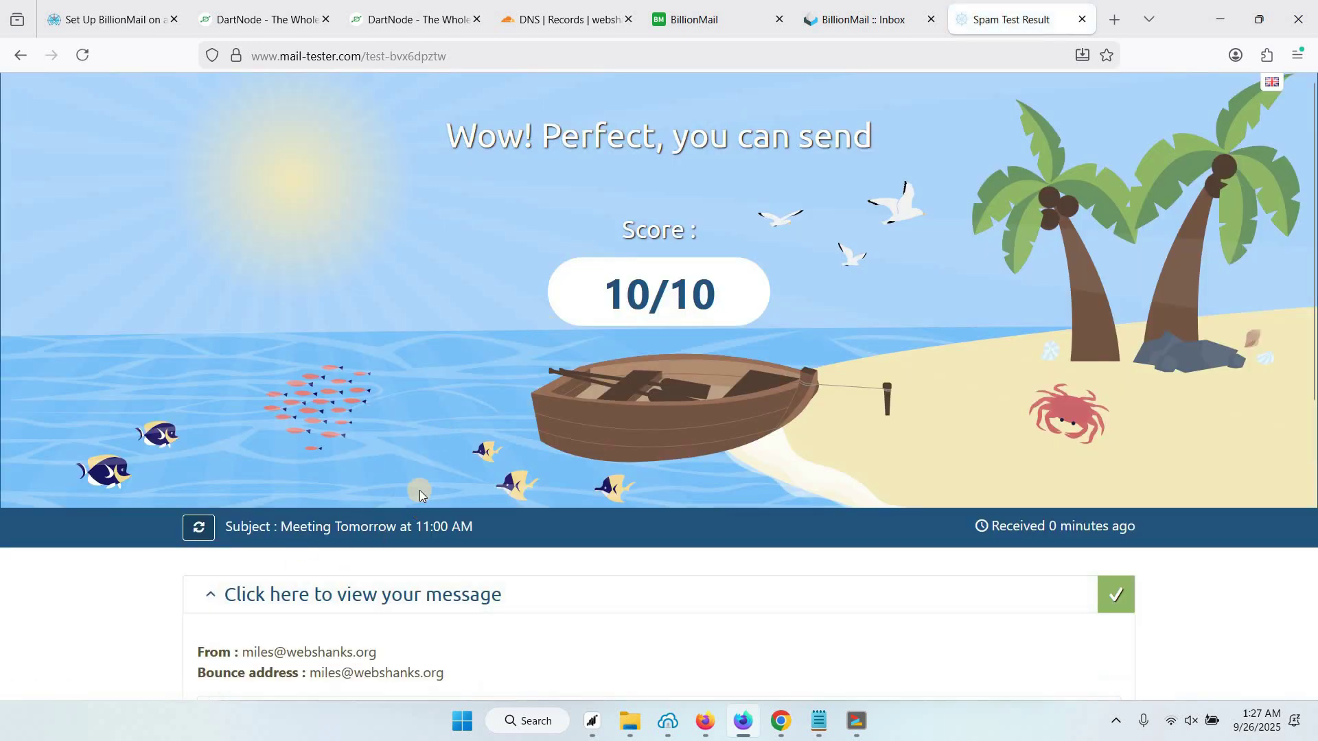
scroll(419, 490, down, 2)
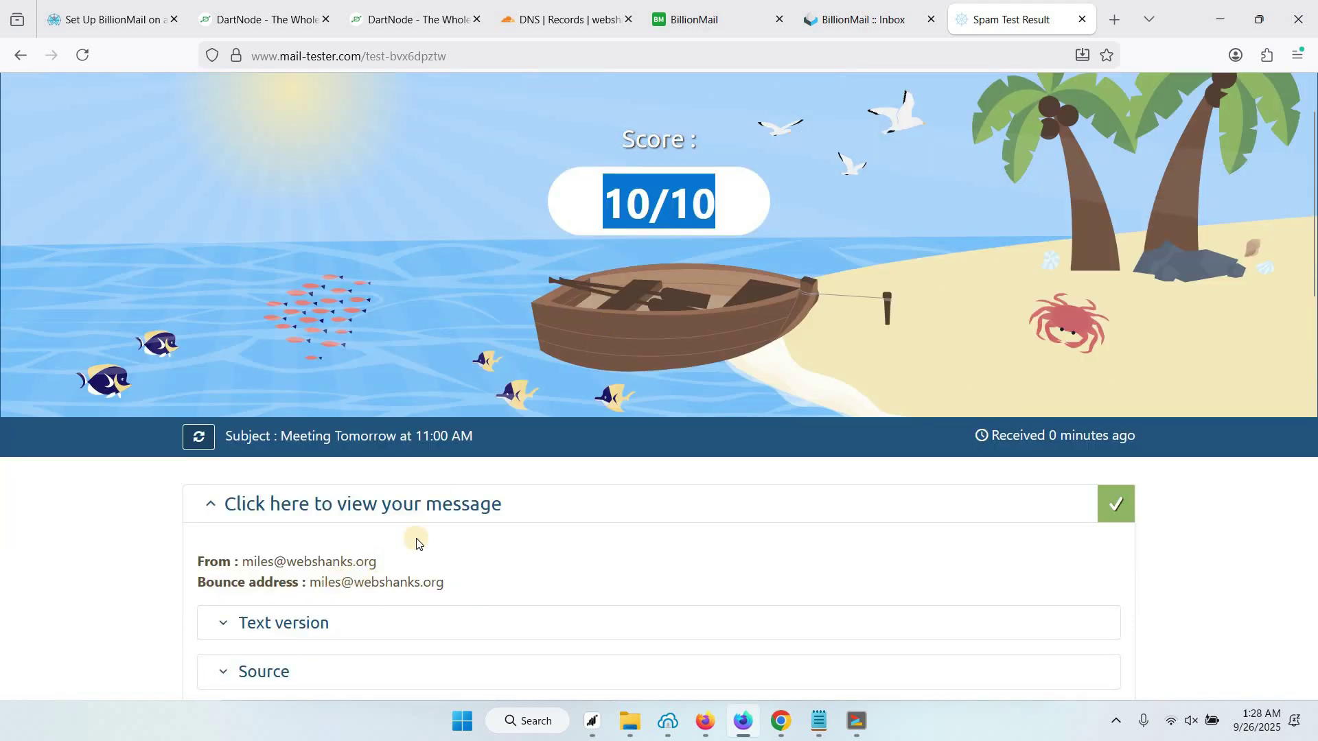
click(821, 31)
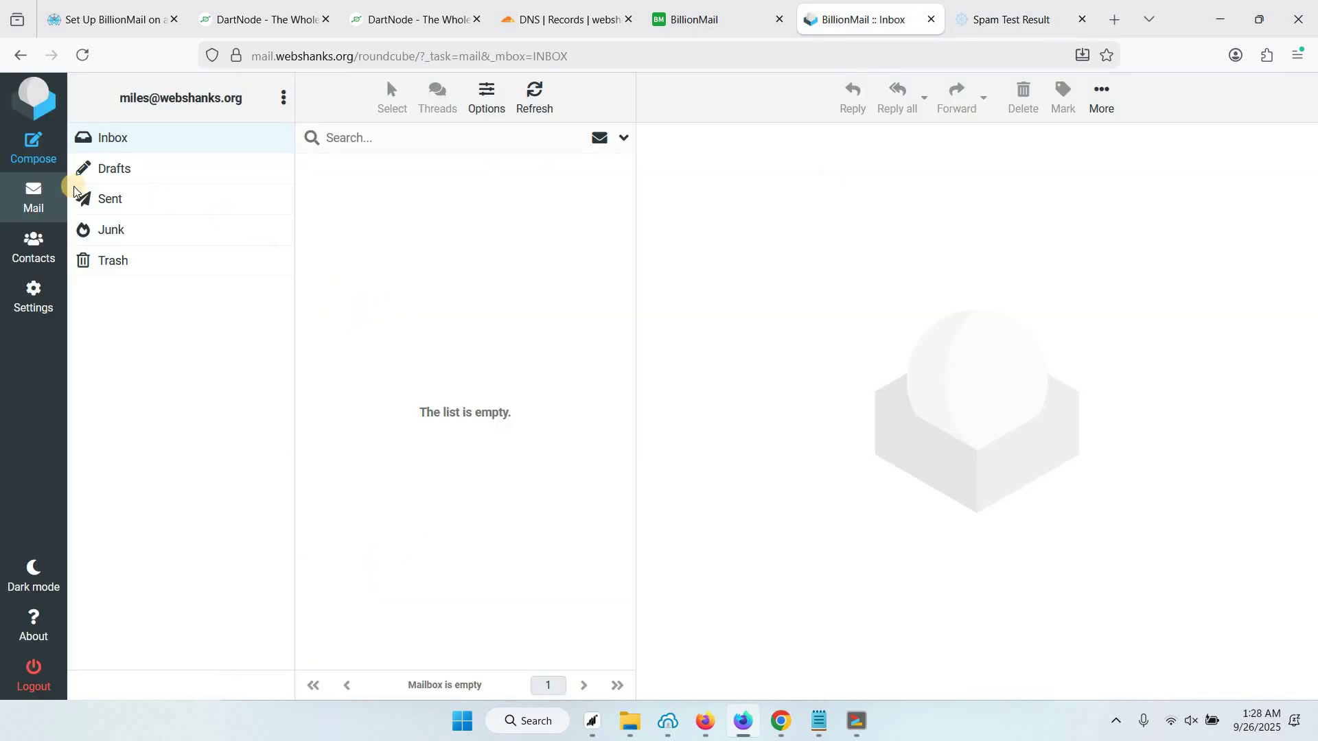
Compose a new message with the pasted meeting text, moving 'Meeting Tomorrow at 11:00 AM' into the subject
click(24, 158)
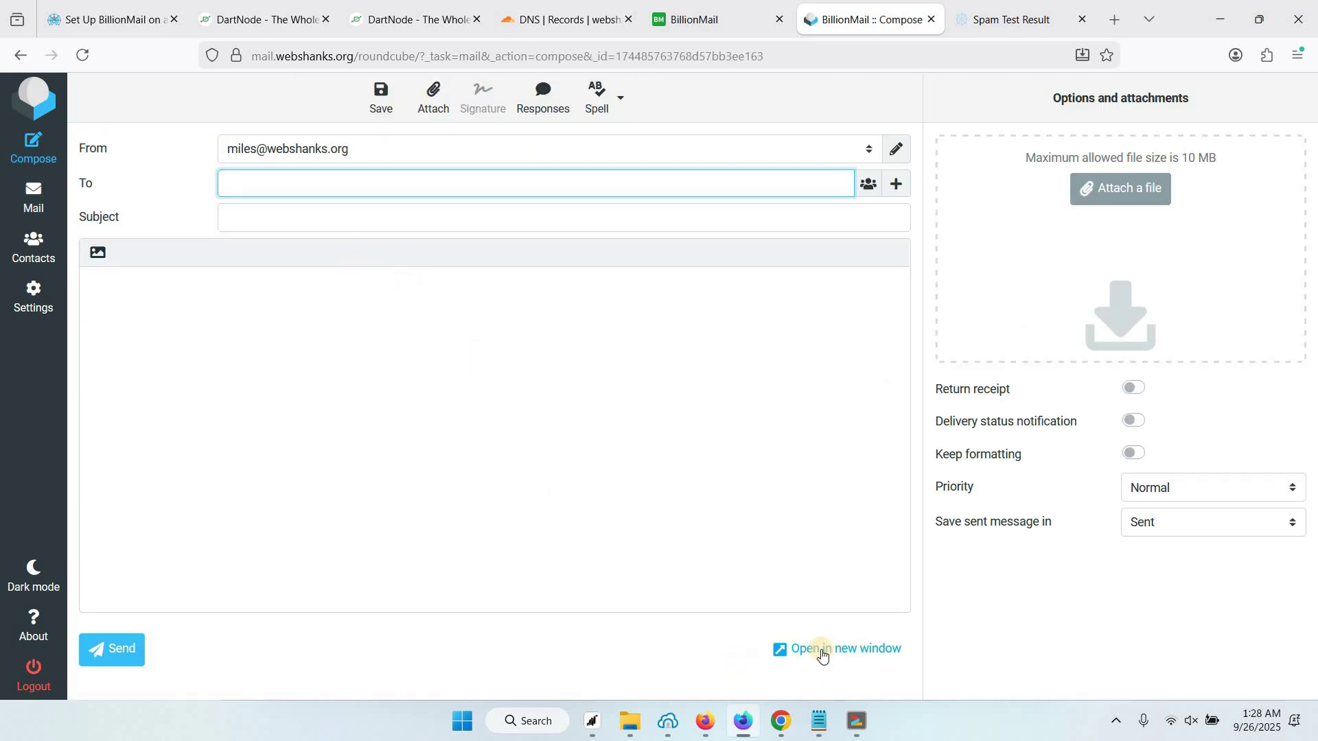
click(294, 406)
key(ctrl+v)
scroll(263, 275, up, 1)
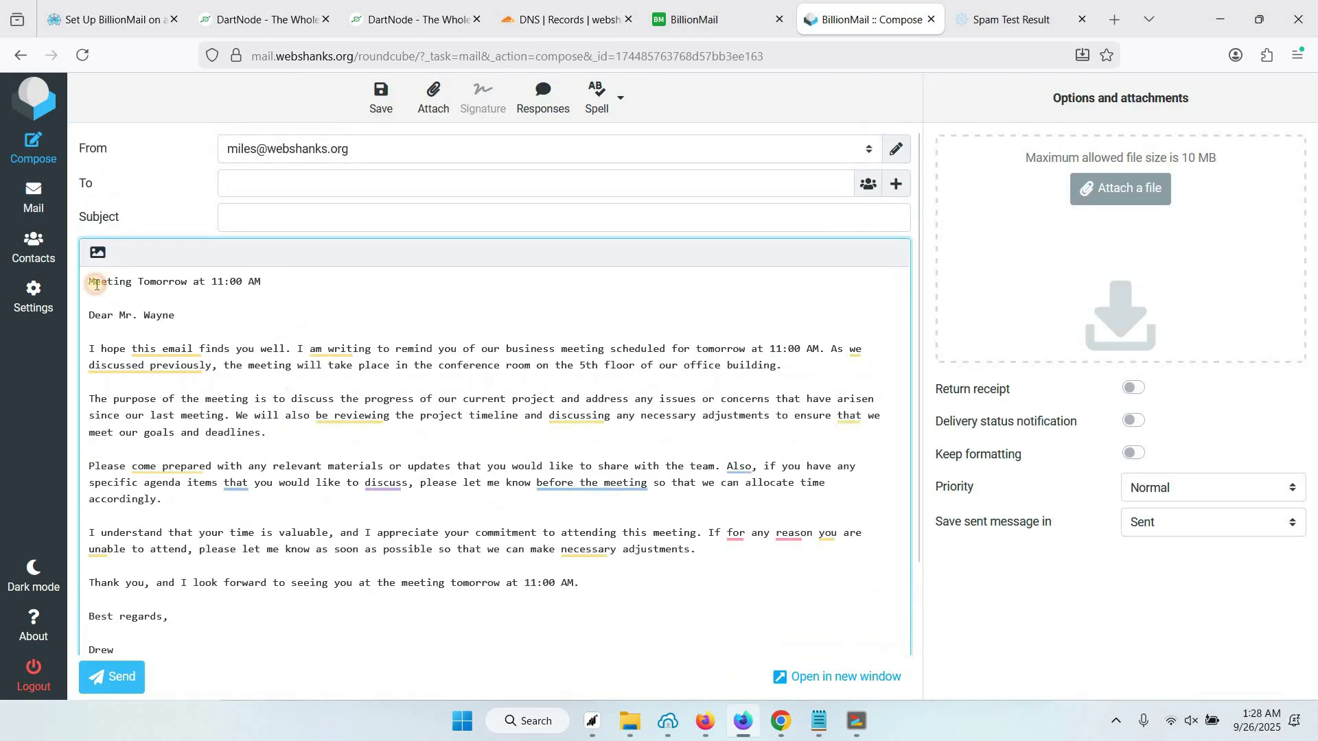
drag(88, 281, 261, 280)
key(BackSpace)
click(263, 217)
key(ctrl+v)
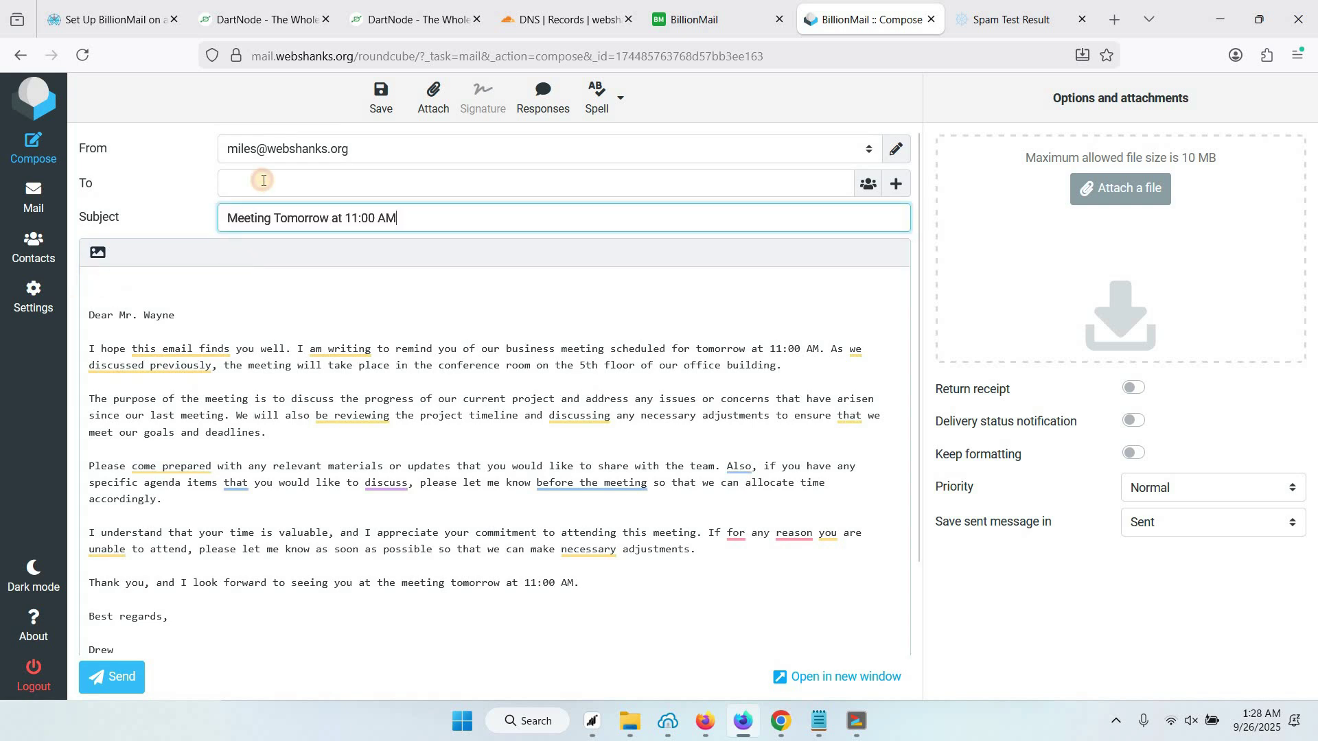
Address the email to the Gmail recipient, sign it with the sender's name, and send it
click(262, 182)
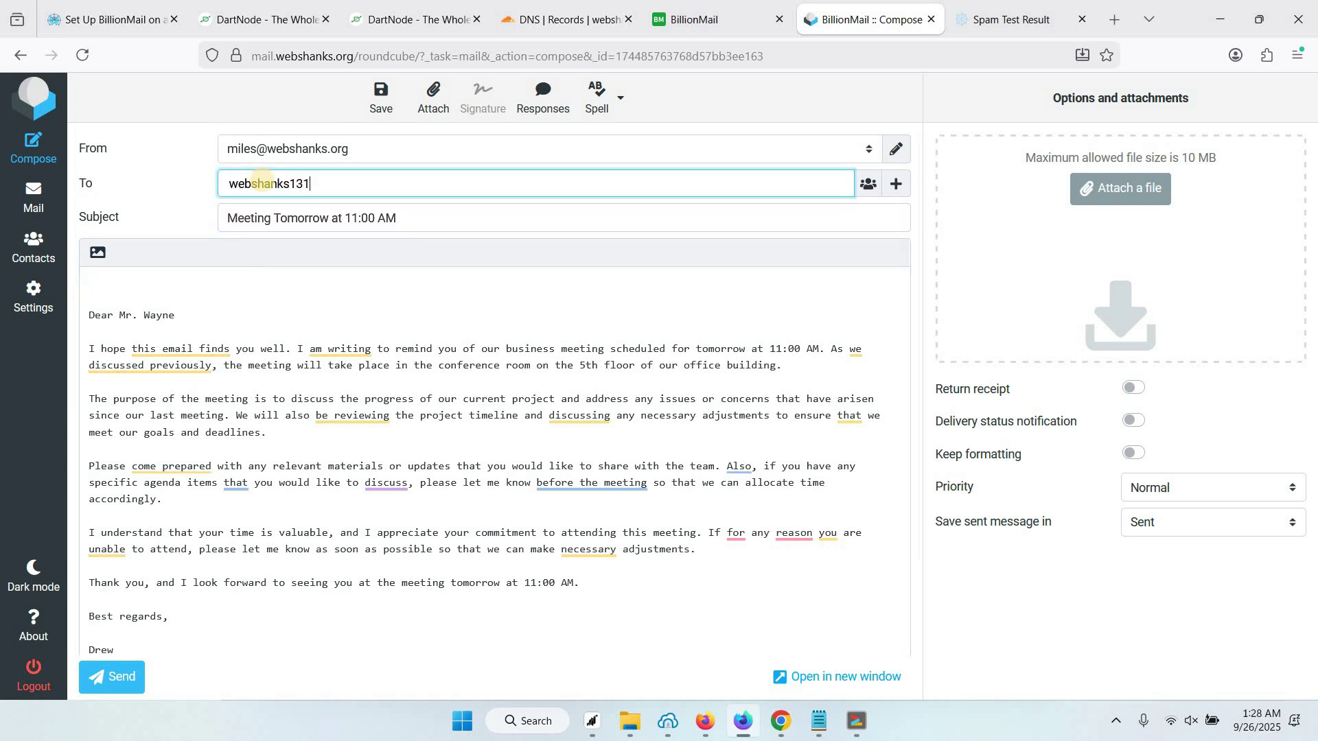
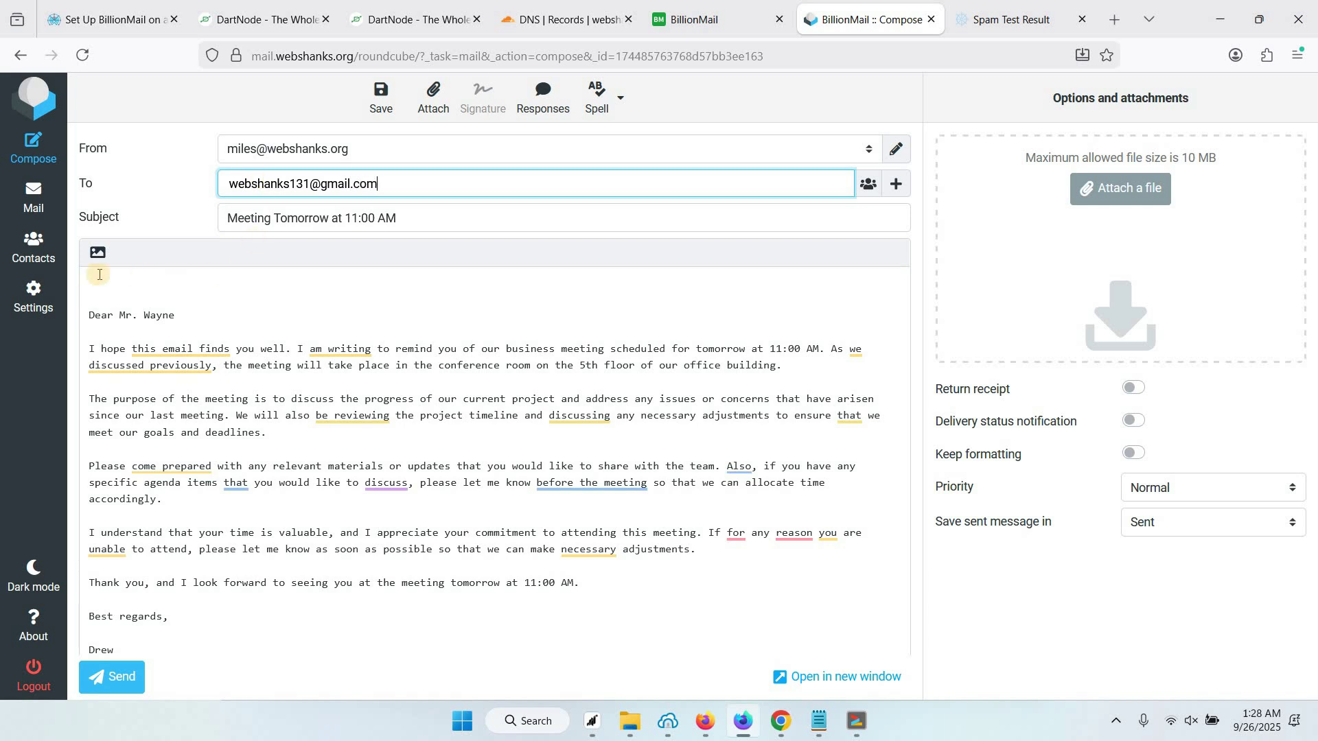
click(87, 310)
scroll(110, 385, down, 1)
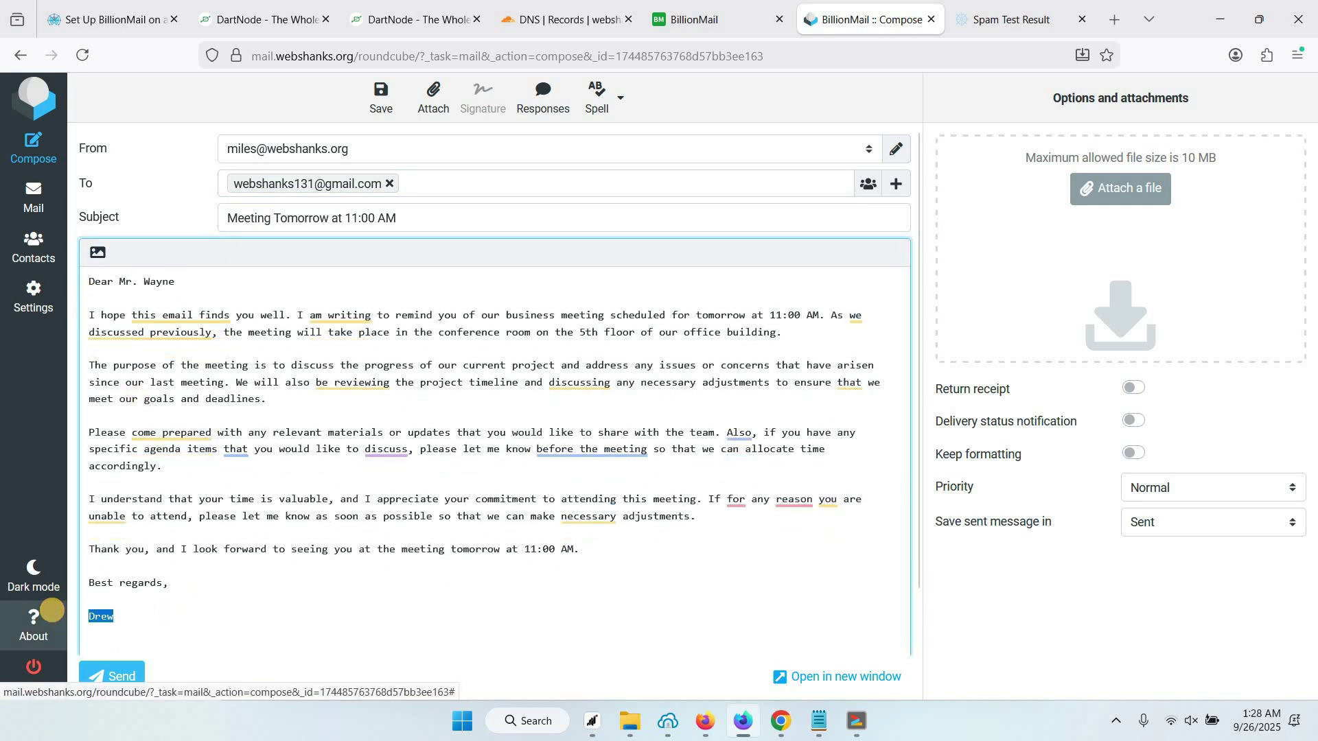
text(les)
scroll(121, 645, down, 1)
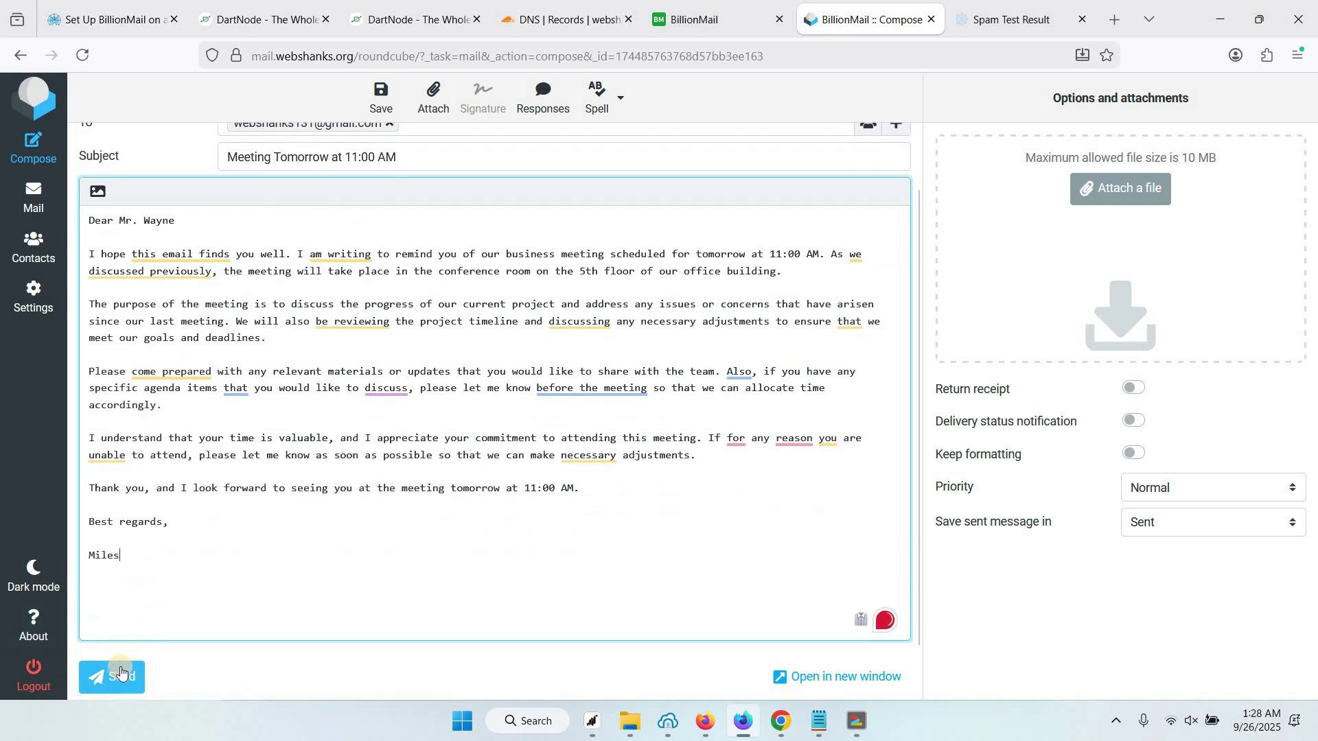
click(120, 674)
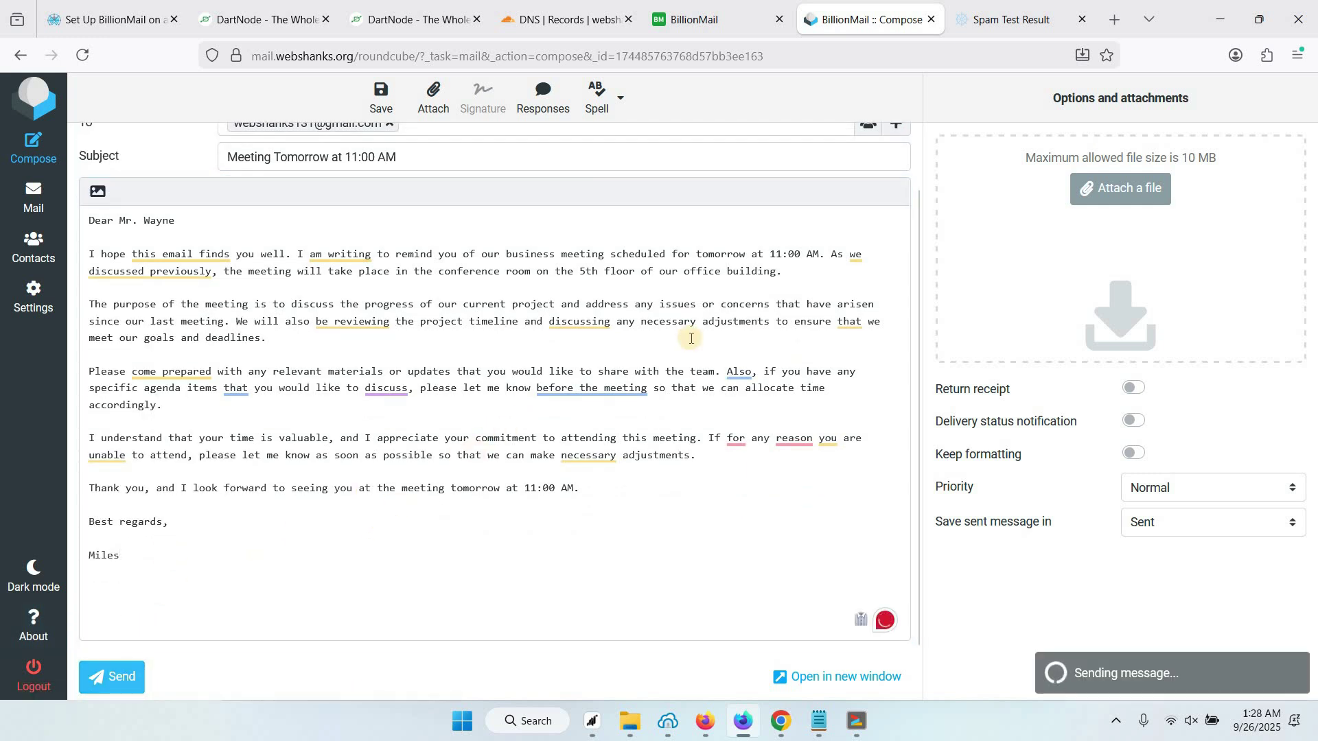
scroll(833, 229, up, 1)
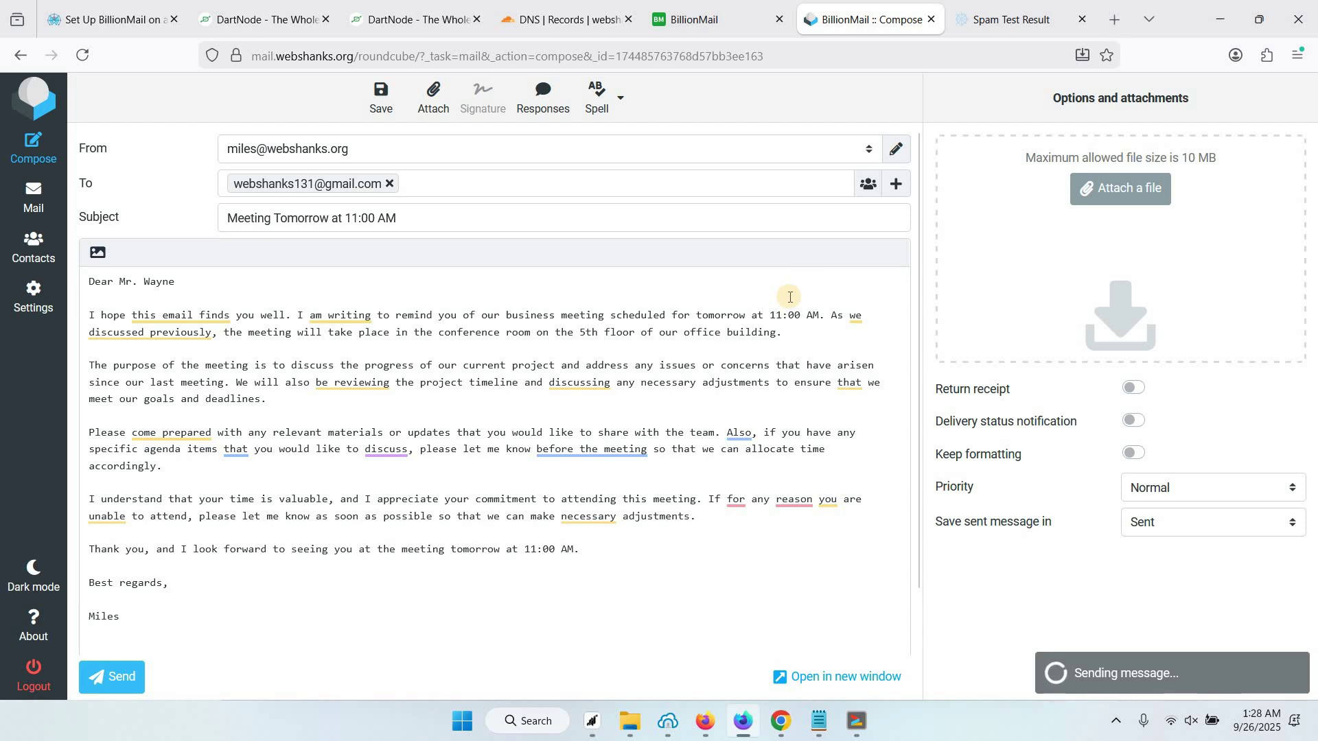
Load the Gmail inbox in a new tab and open the received meeting email
click(1107, 30)
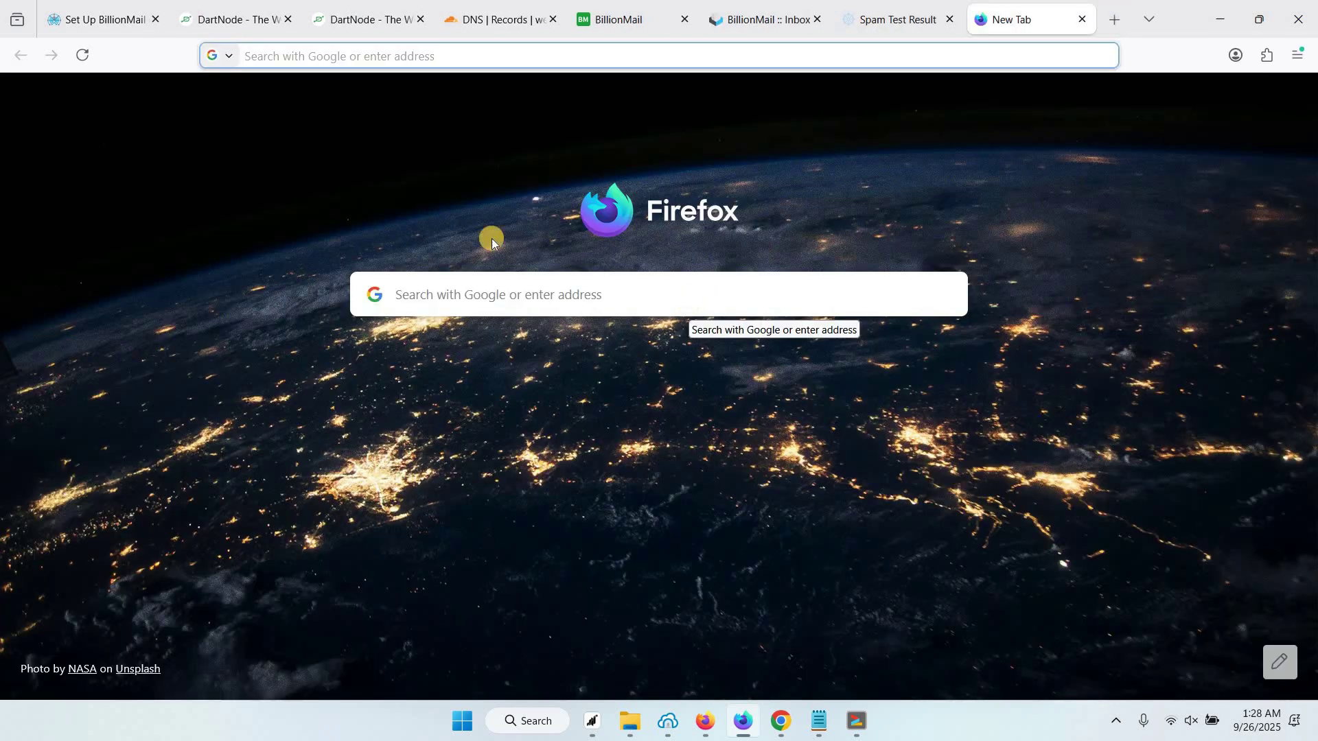
text(mail.google.com/mail/u/1/#inbox)
key(Return)
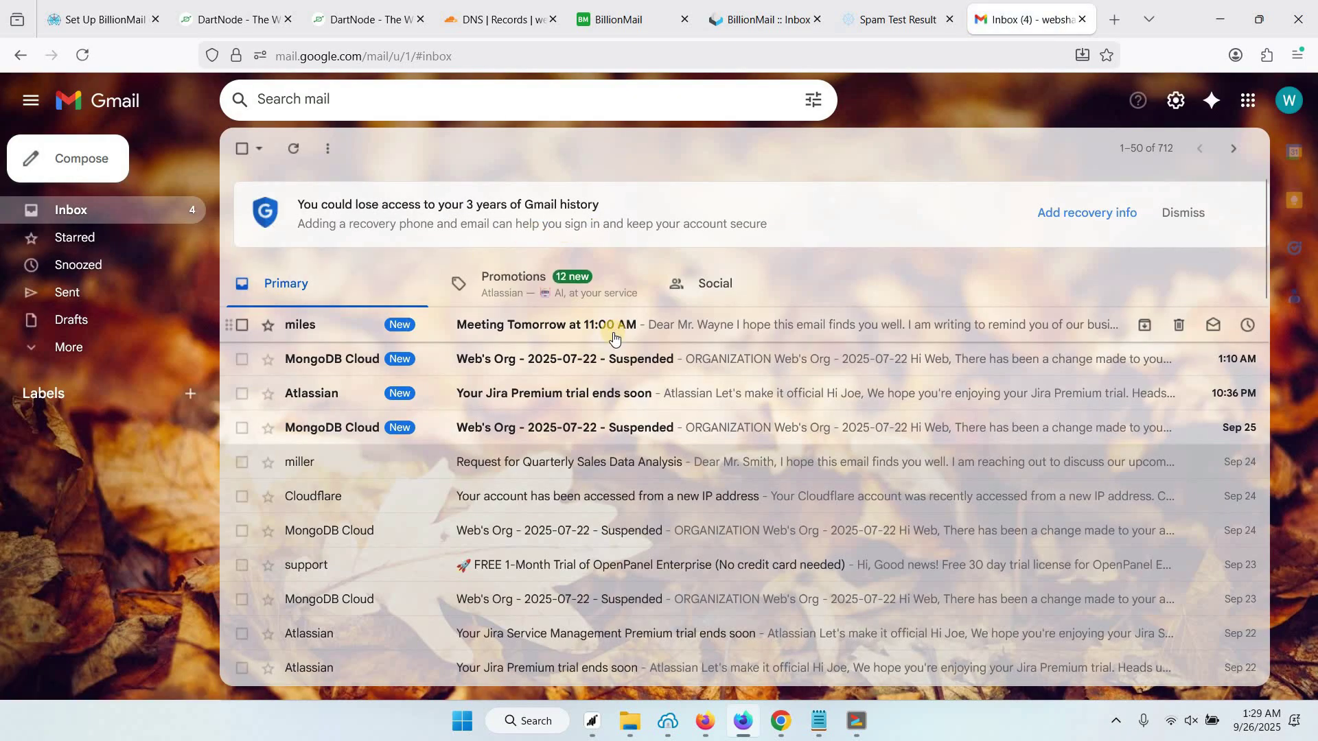
click(565, 333)
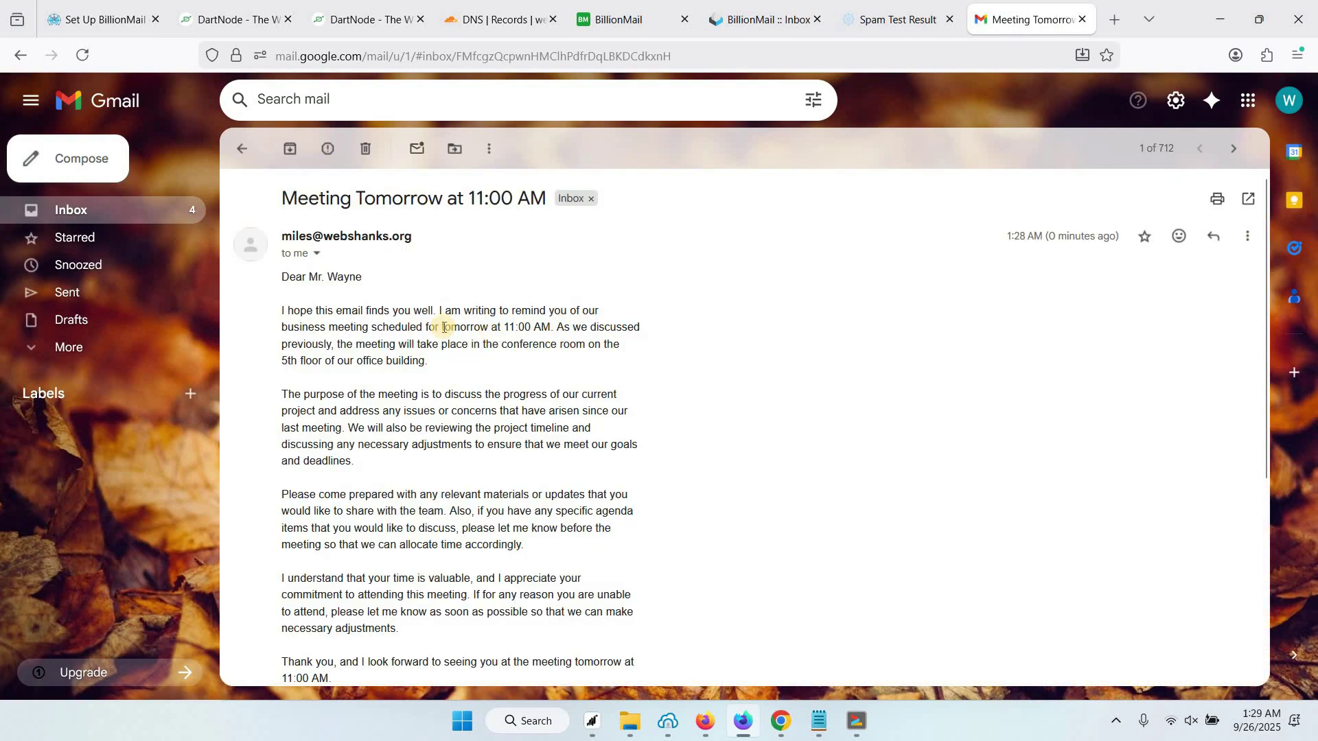
Send the smart reply 'I will be attending the meeting.' to the meeting email
scroll(444, 328, down, 5)
scroll(441, 571, up, 5)
scroll(341, 501, down, 1)
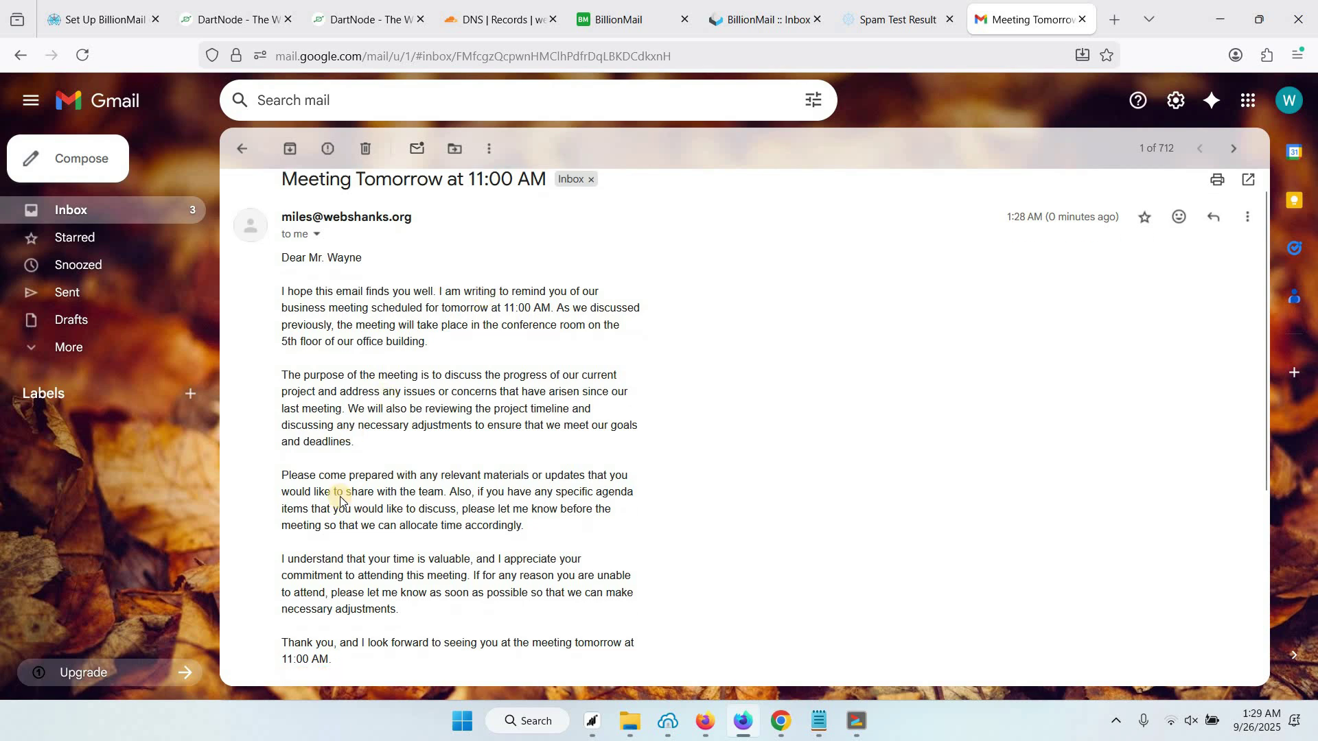
scroll(340, 502, down, 4)
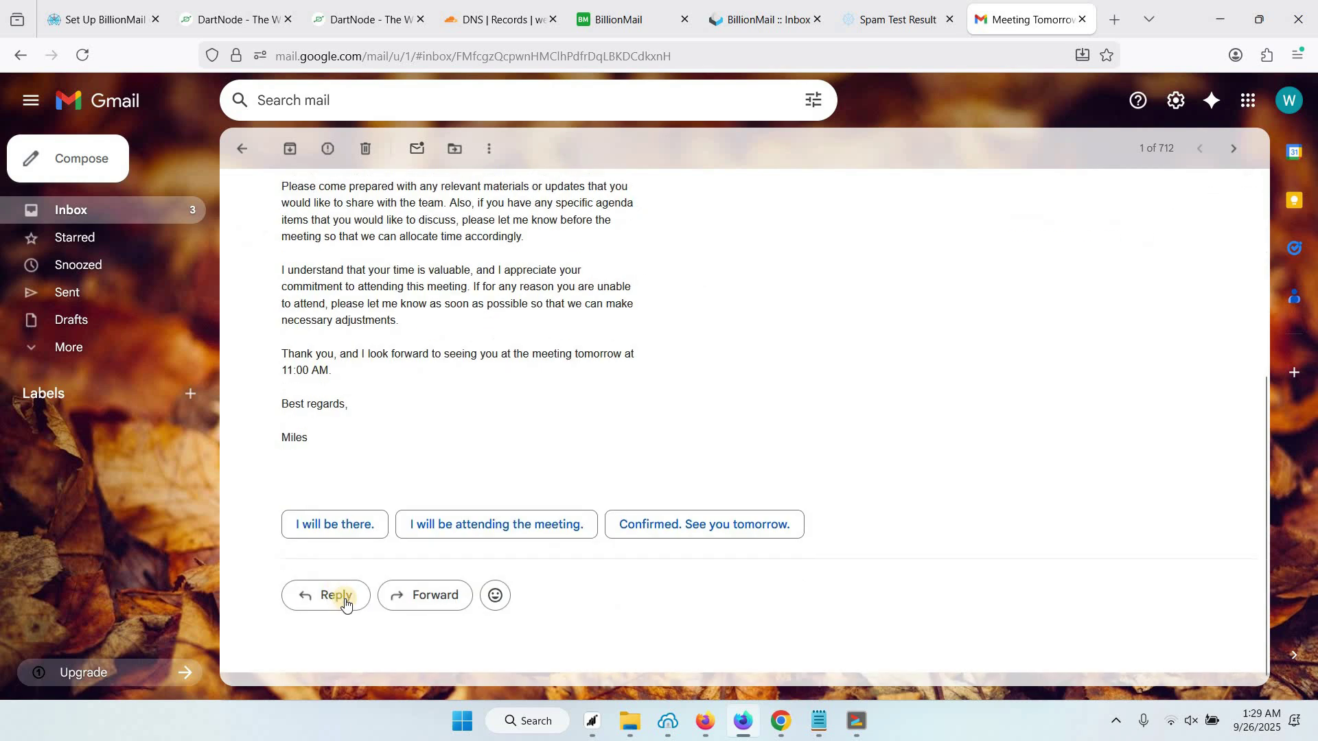
click(463, 534)
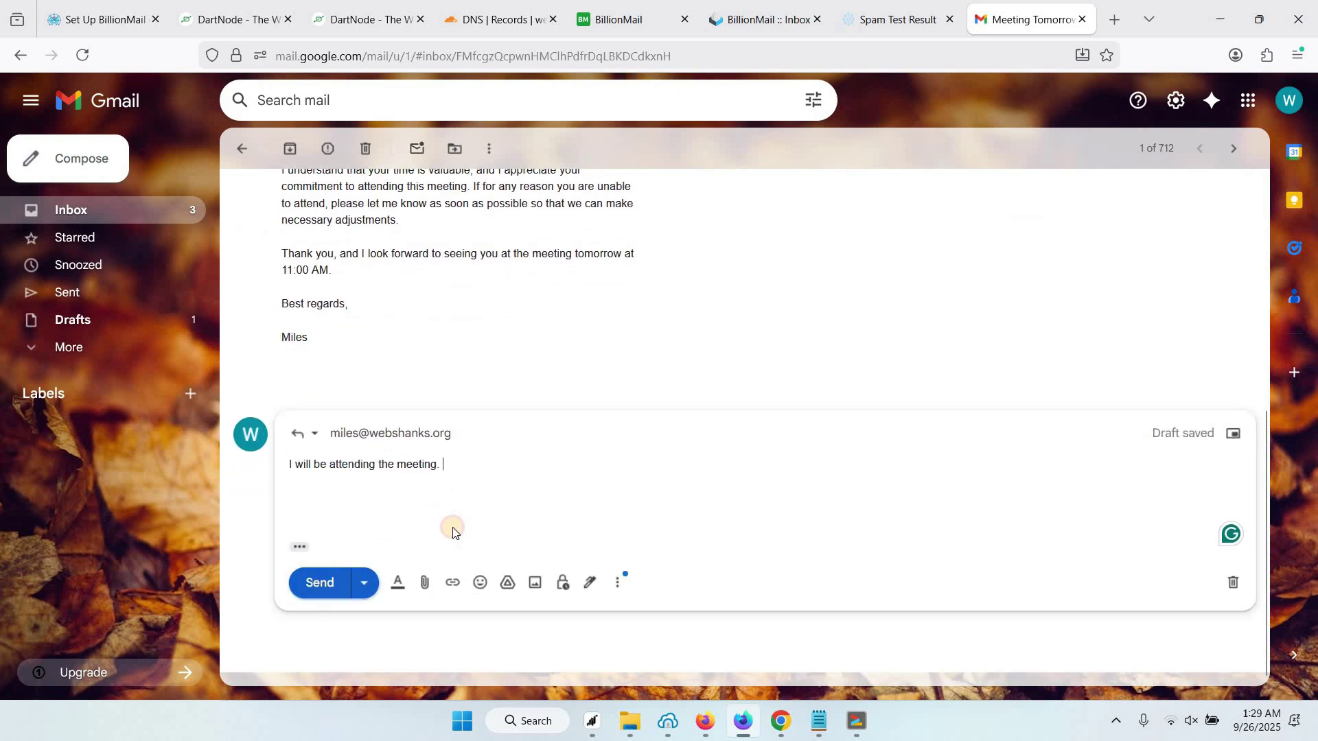
key(ctrl+Return)
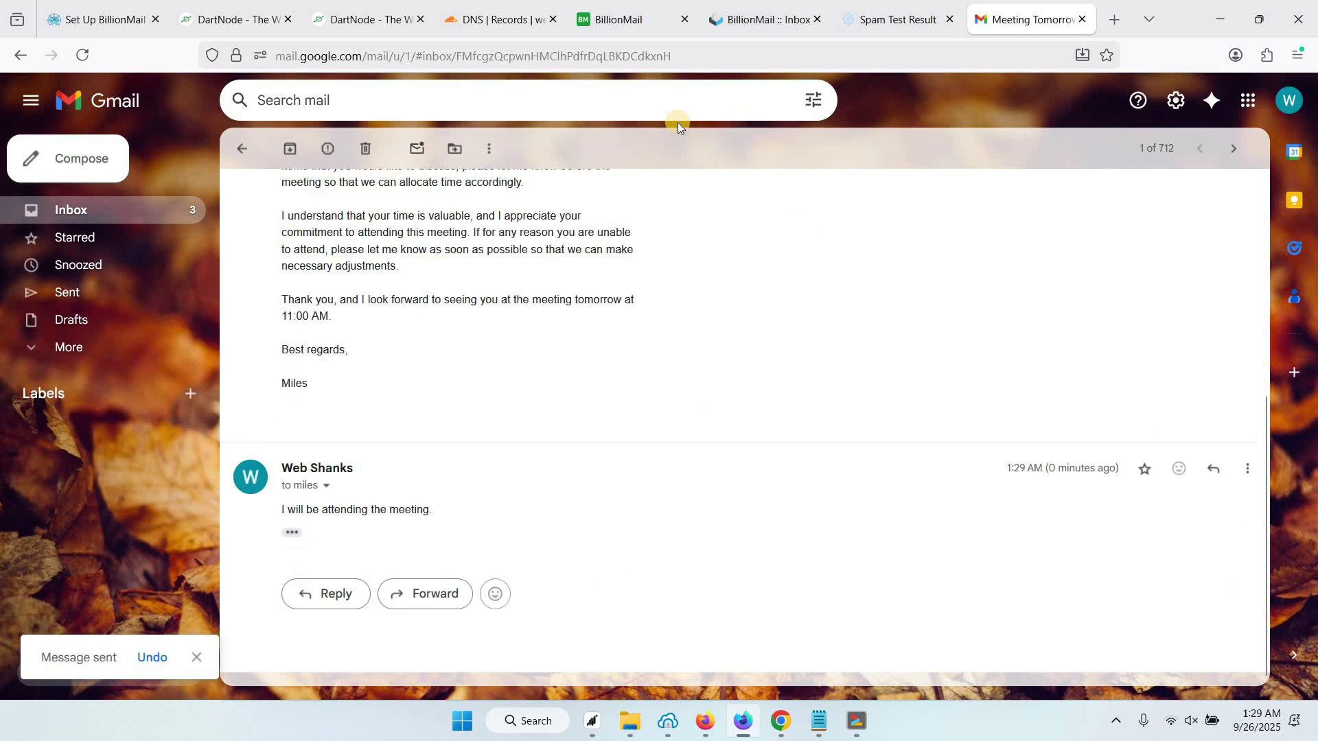
Refresh the Roundcube inbox, read the 'Re: Meeting Tomorrow at 11:00 AM' reply, then return to BillionMail
click(776, 21)
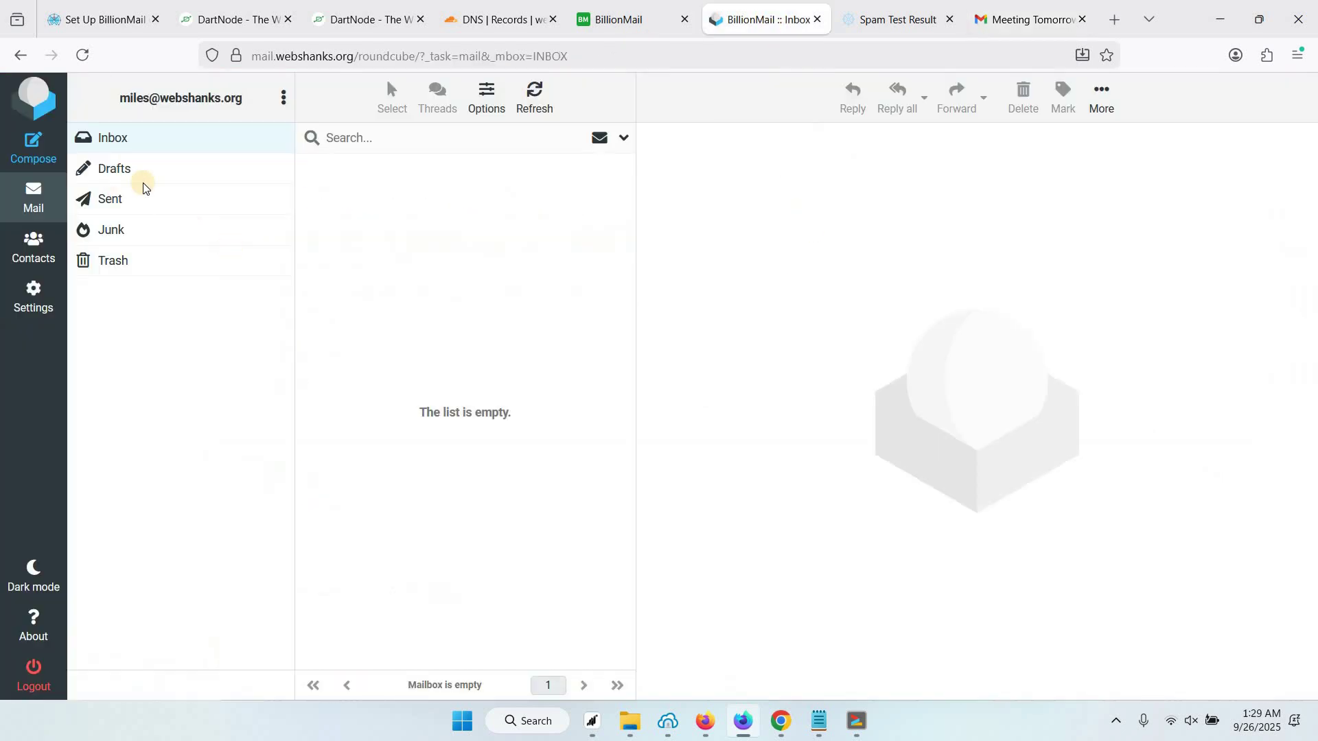
click(533, 103)
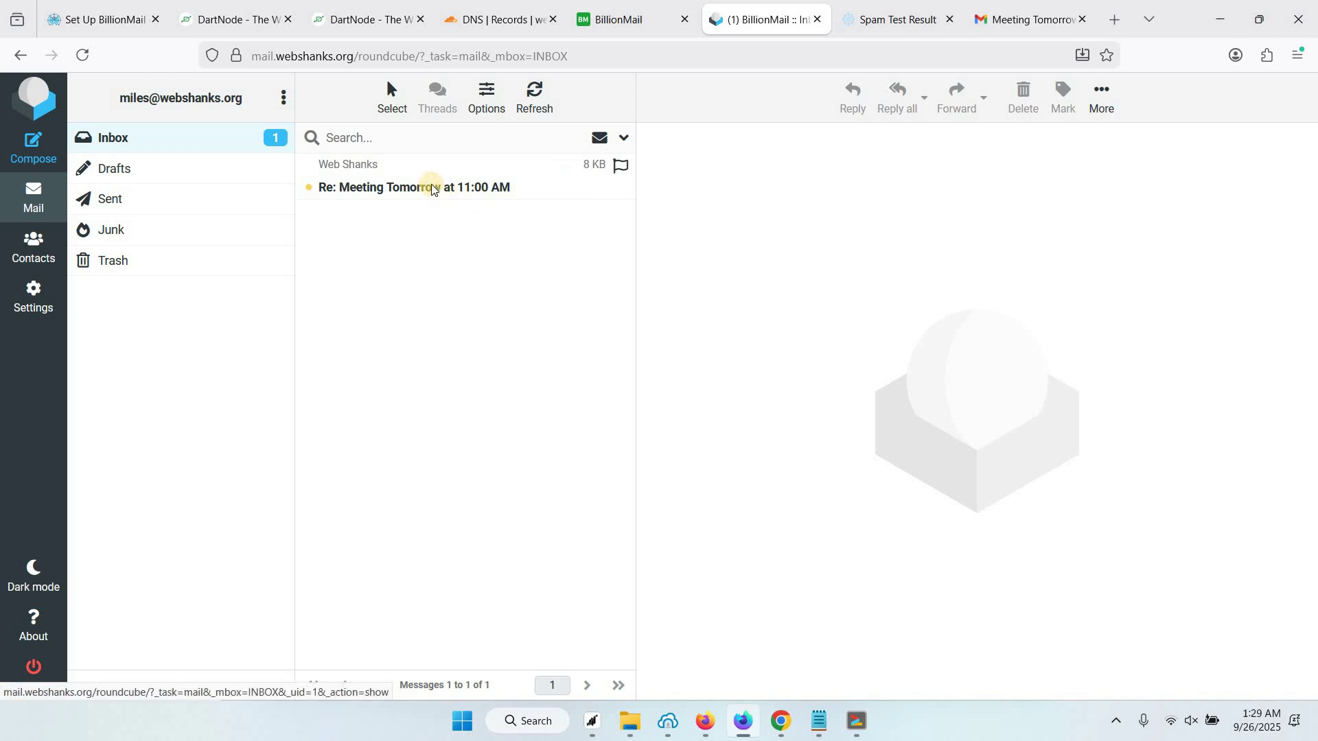
click(430, 186)
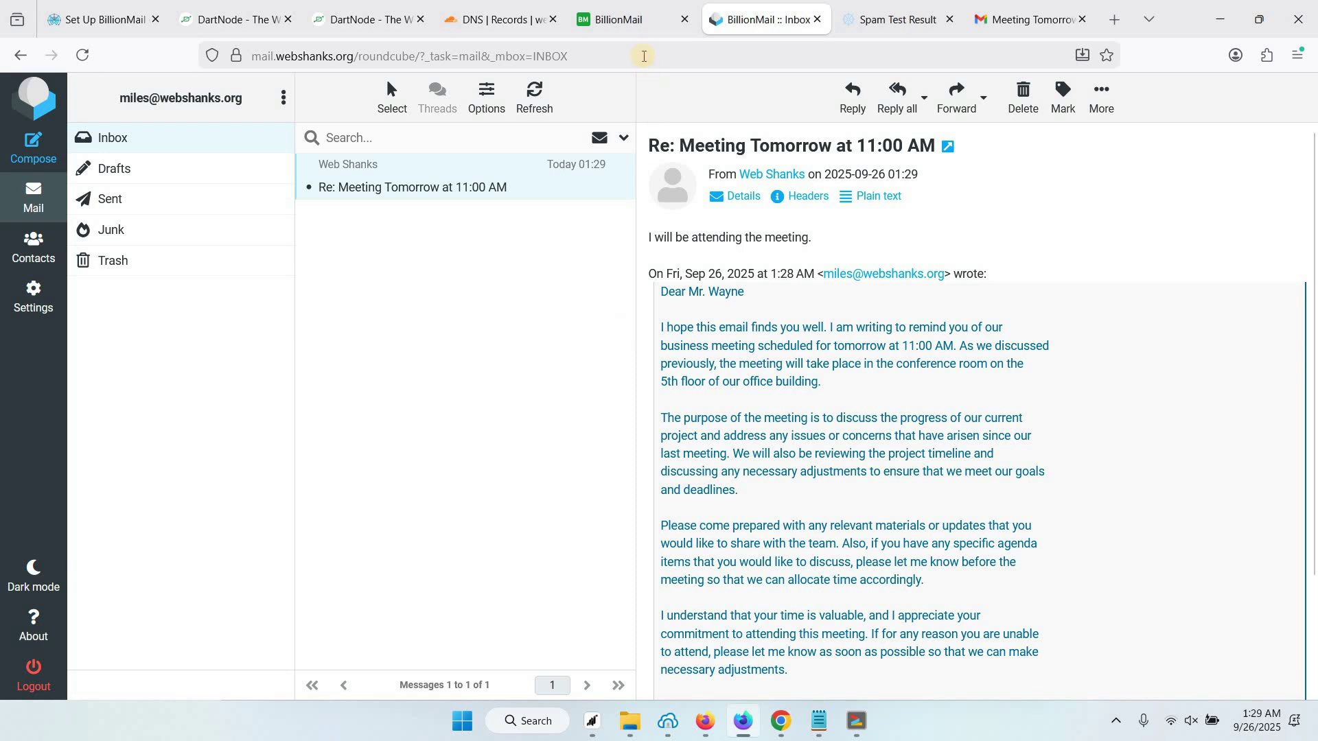
click(620, 19)
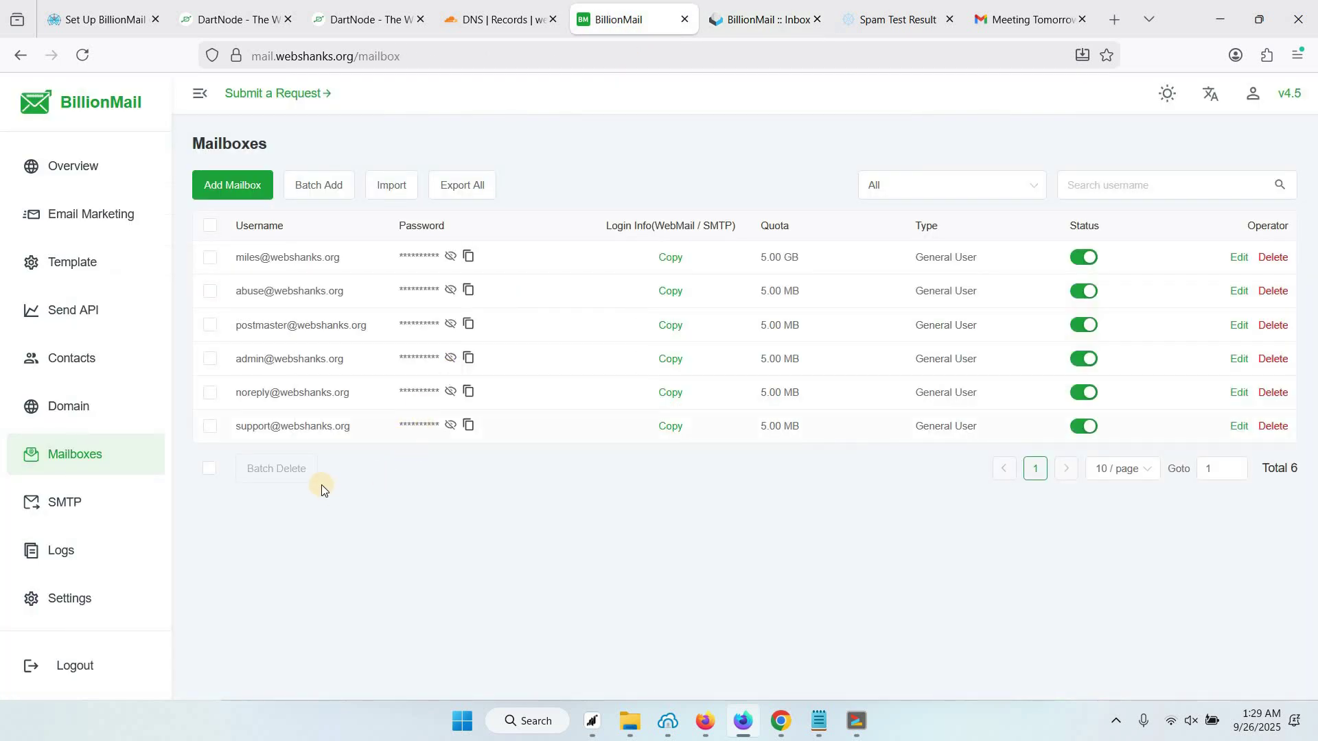
Open a new Email Marketing task from webshanks.org and place the cursor in the Subject field
click(104, 213)
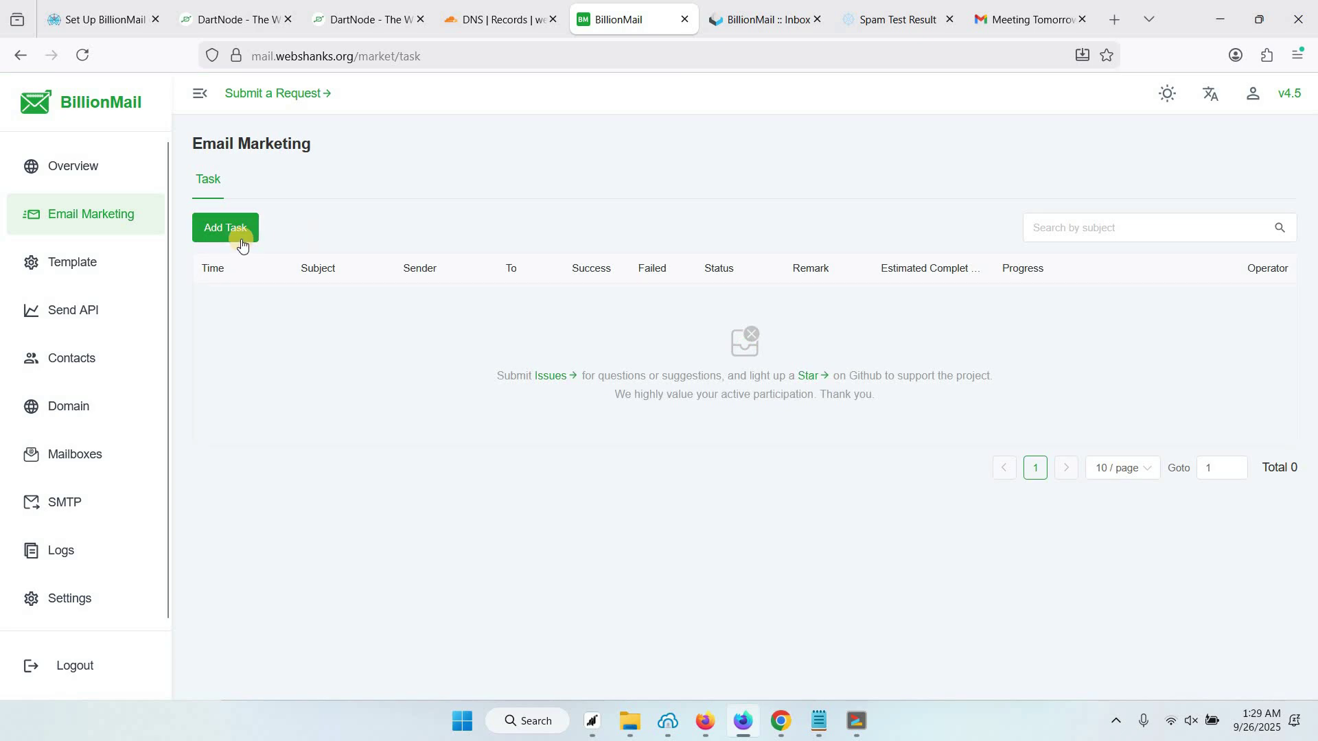
click(241, 245)
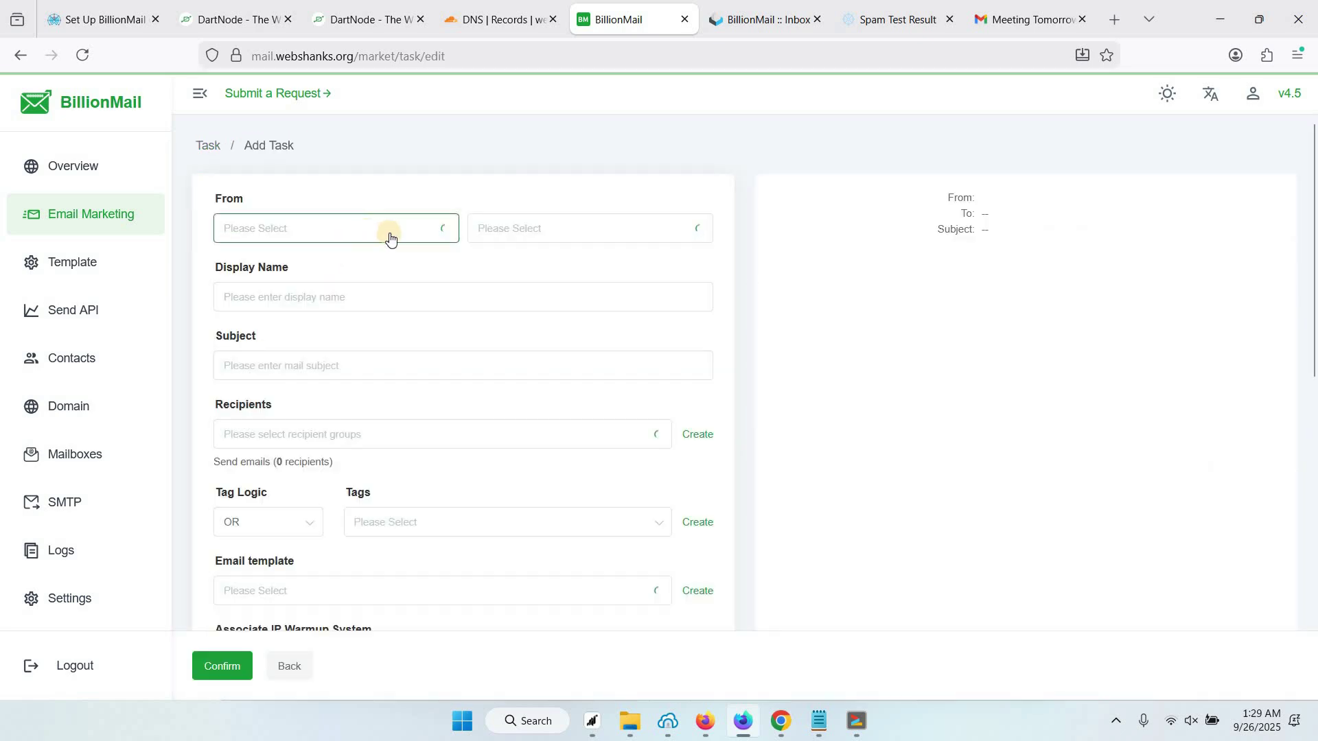
scroll(431, 263, down, 1)
scroll(431, 263, up, 1)
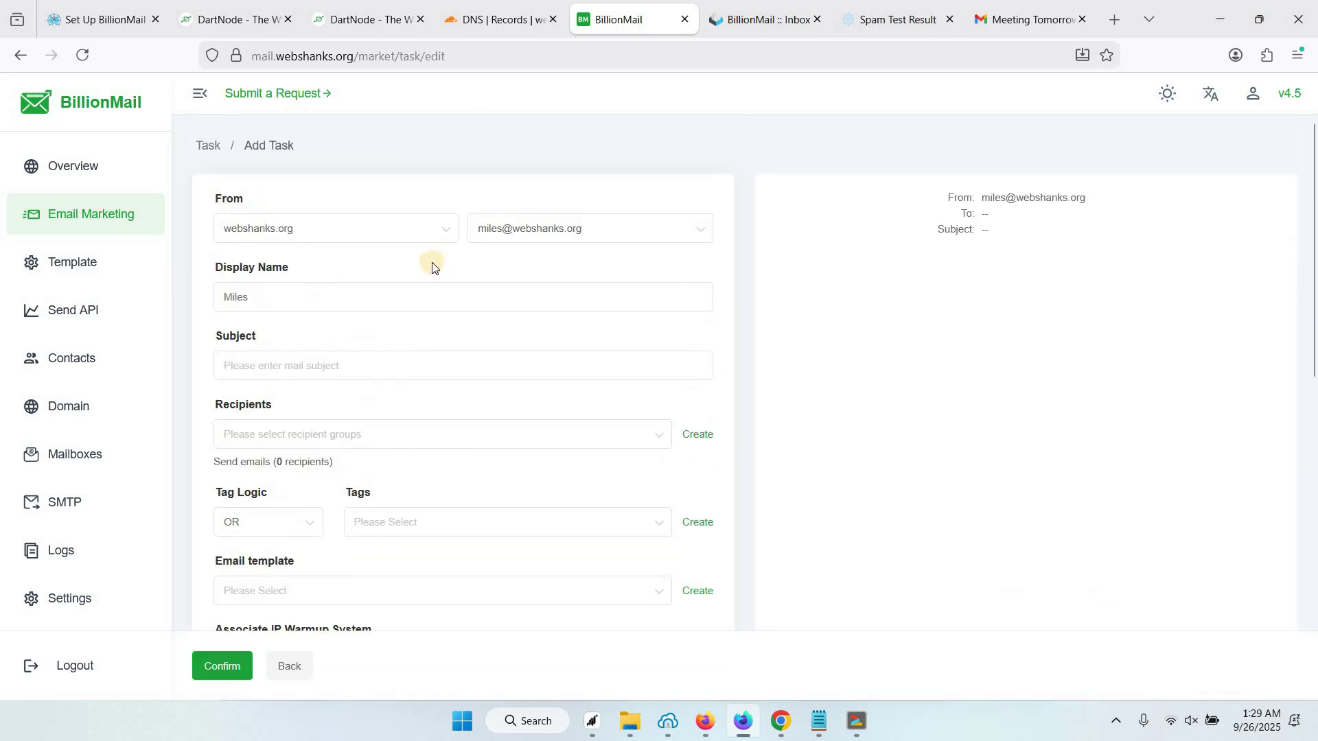
scroll(432, 268, down, 3)
scroll(432, 267, up, 3)
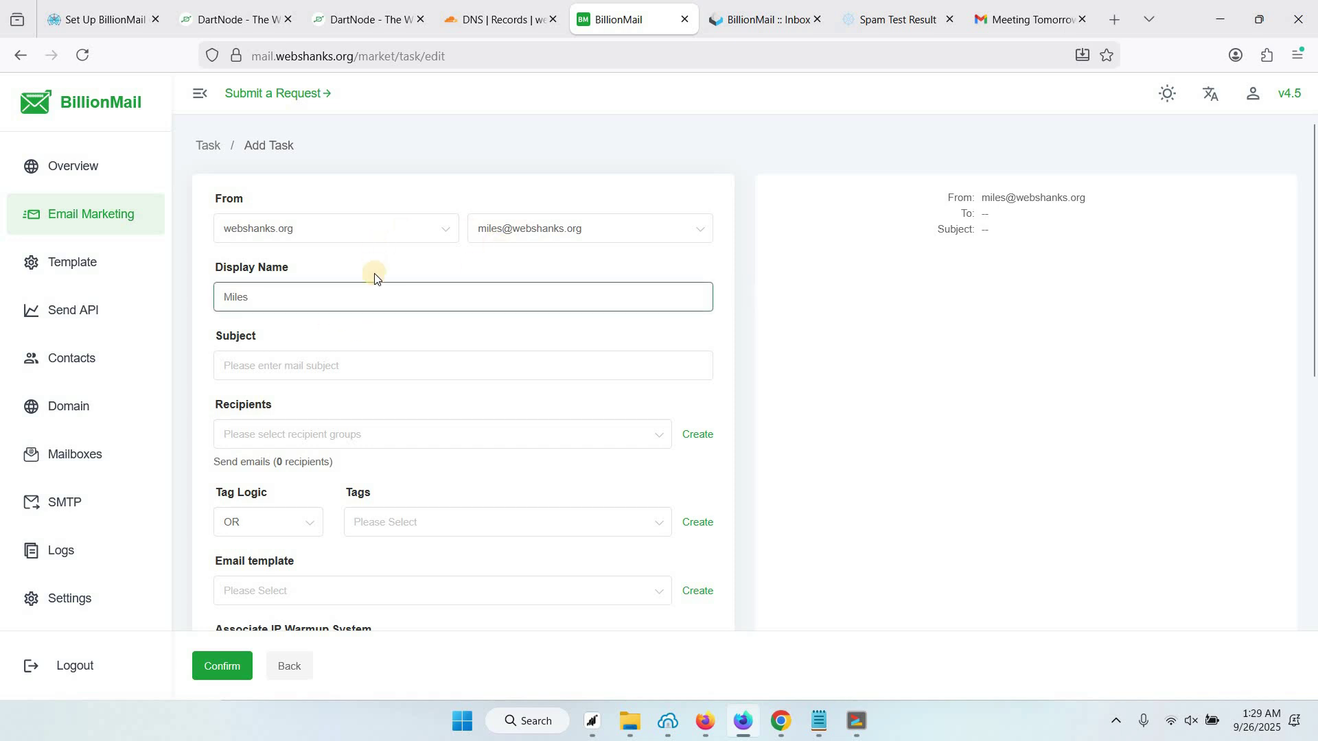
scroll(415, 313, down, 3)
scroll(421, 315, up, 3)
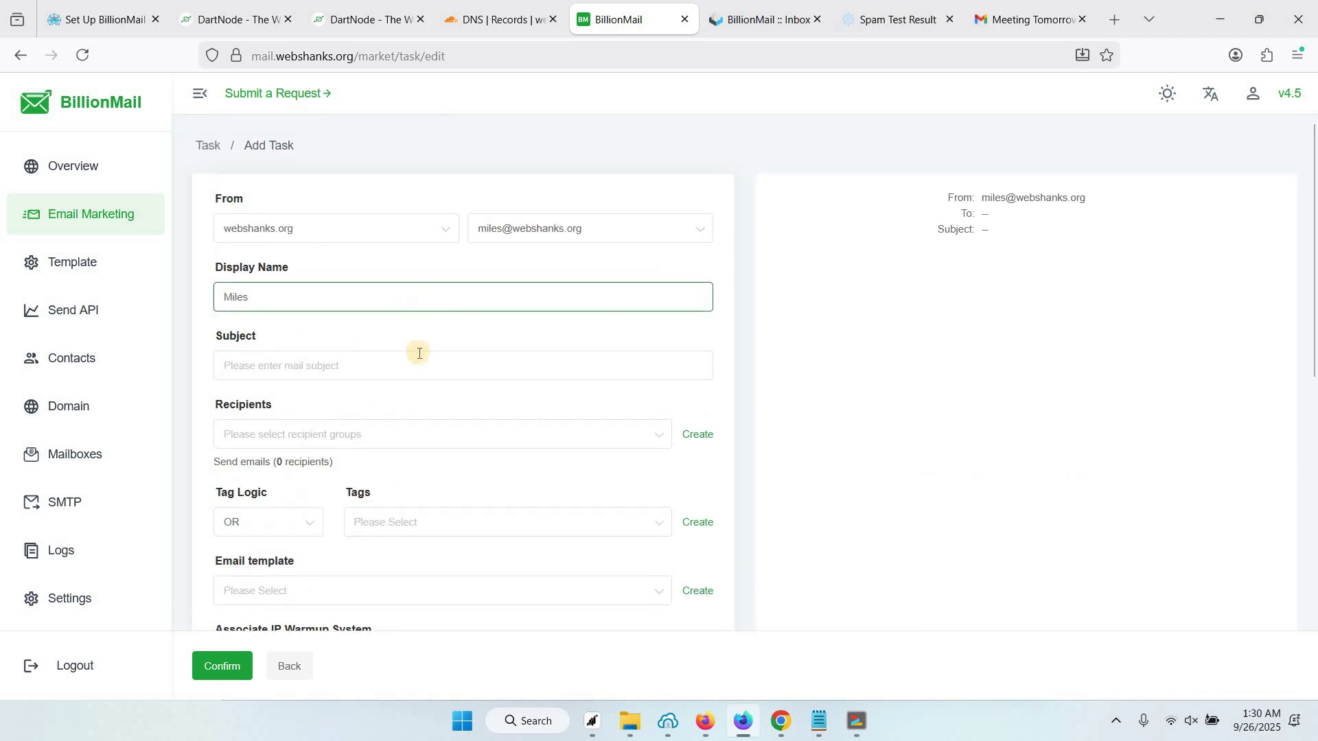
scroll(343, 323, down, 1)
click(306, 297)
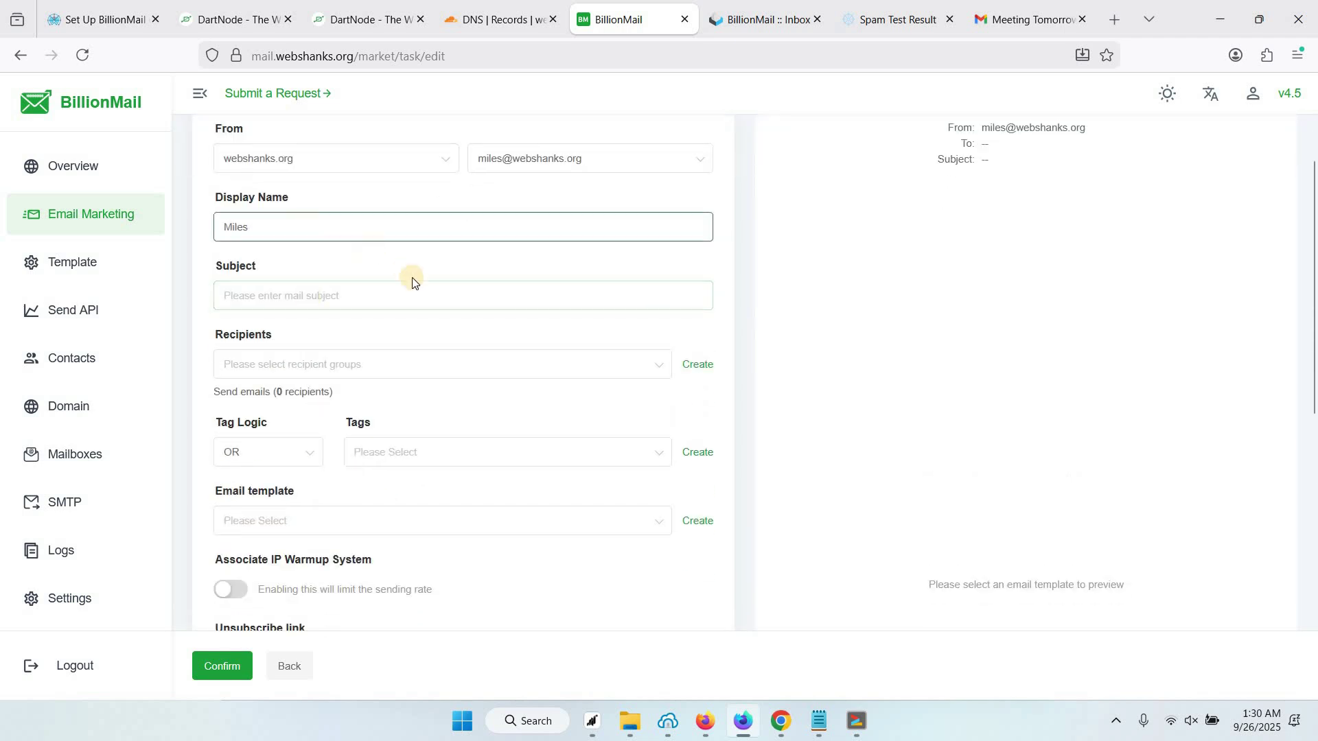
scroll(391, 309, up, 1)
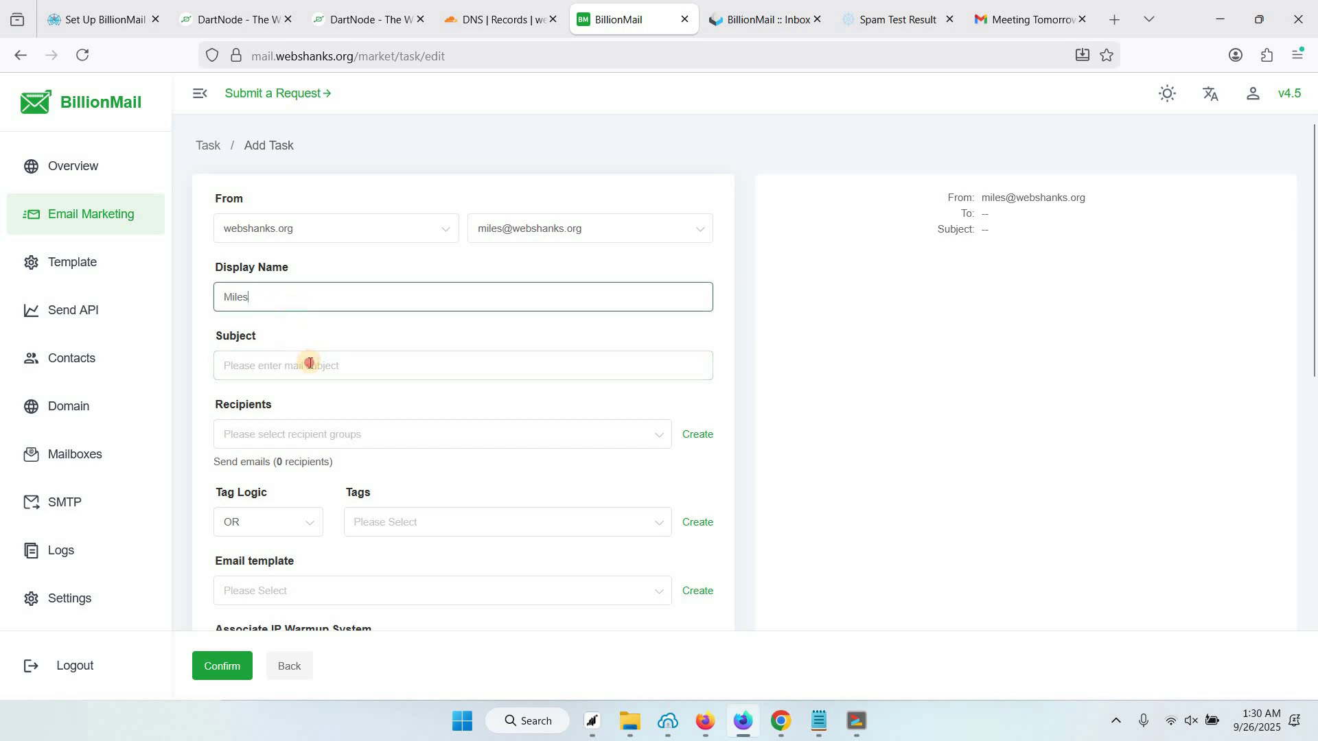
scroll(294, 313, down, 2)
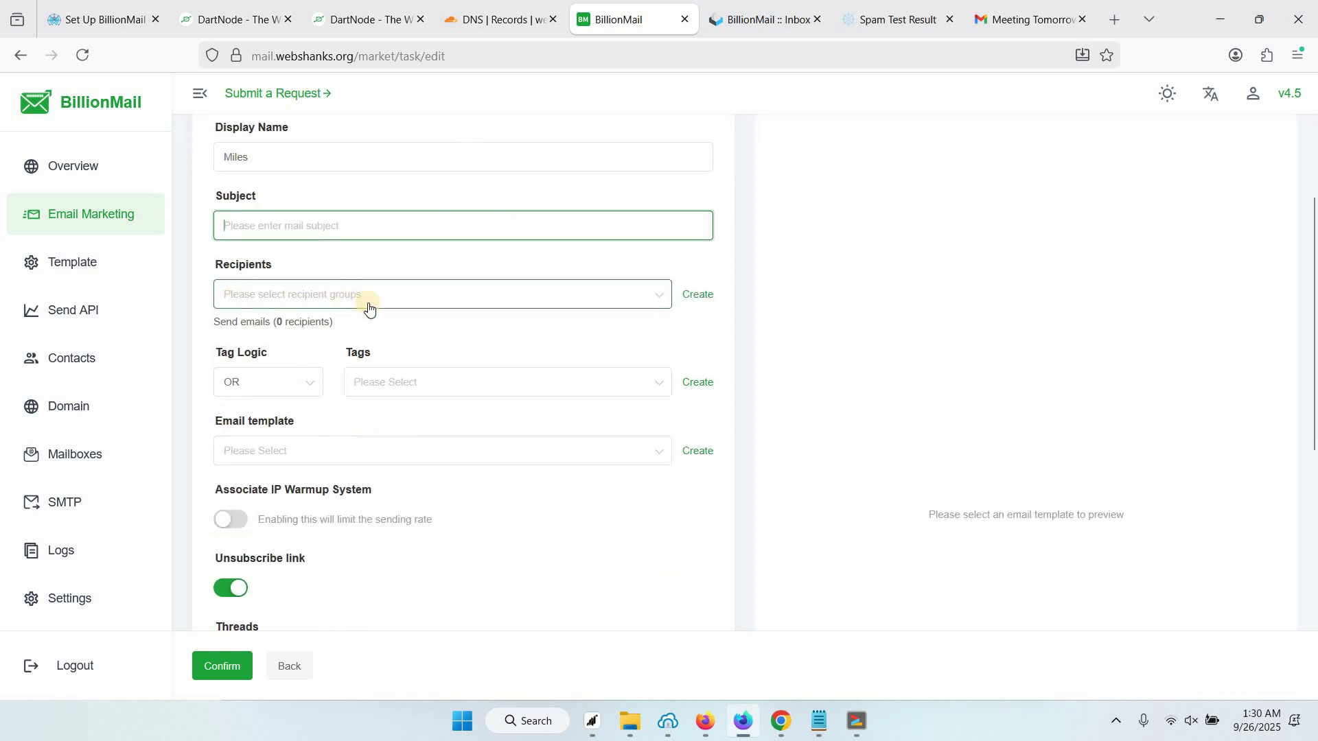
Open the Create Group form for recipients, try to confirm, then cancel without creating a group
click(699, 295)
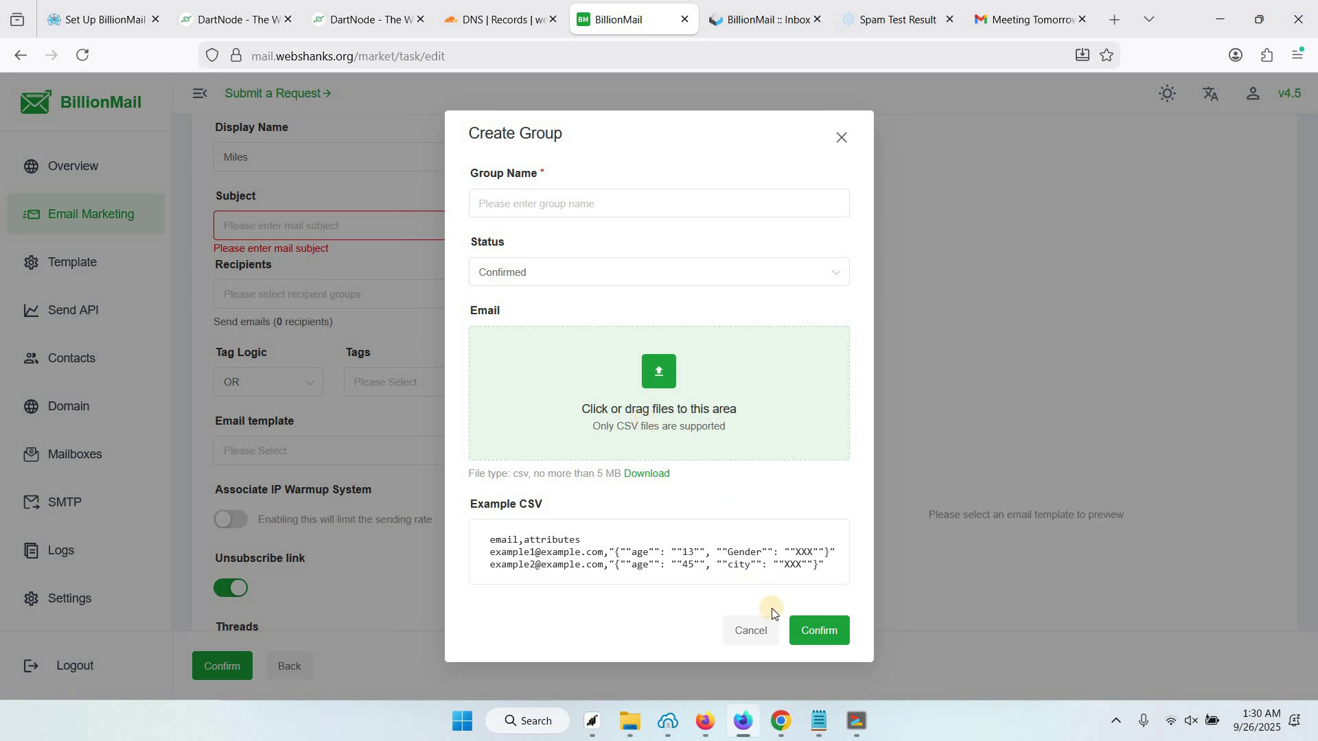
click(802, 629)
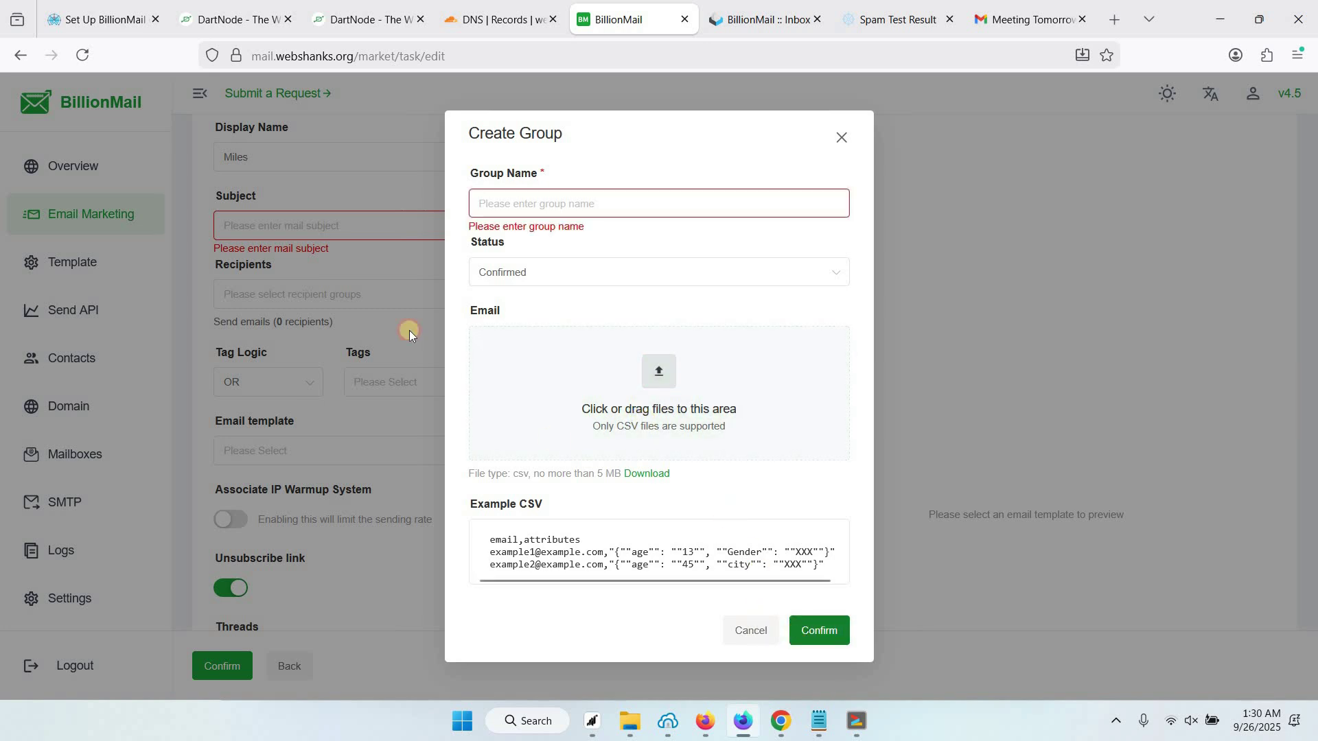
click(330, 296)
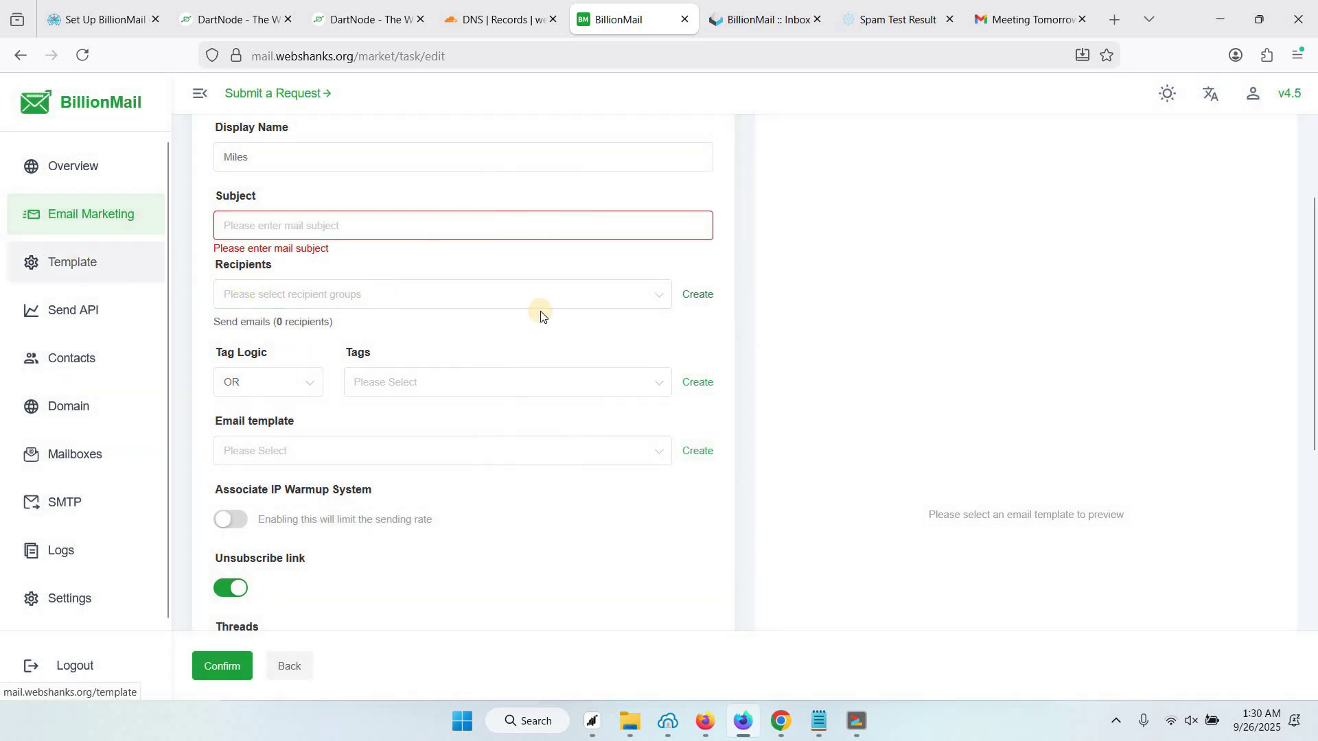
Review the task options, turn on IP Warmup, and go to SMTP relay service management
scroll(498, 369, down, 2)
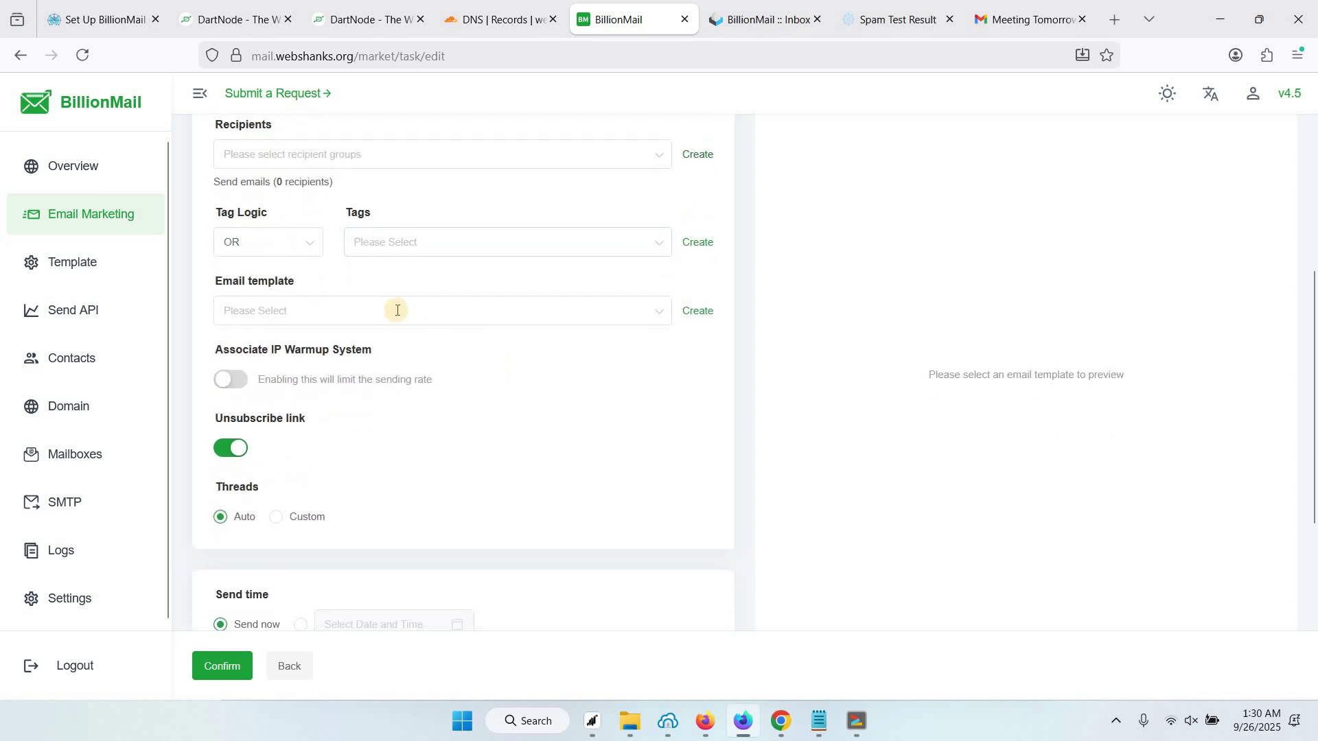
scroll(393, 306, down, 1)
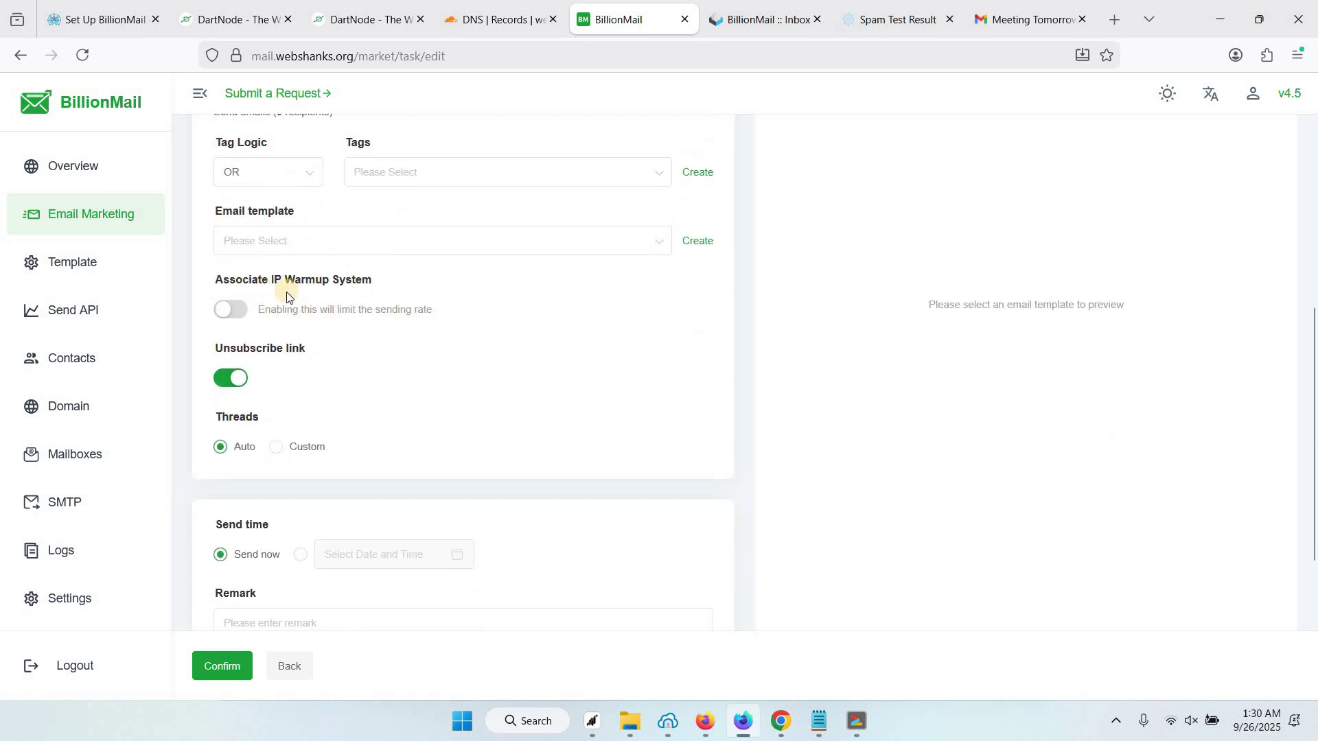
click(228, 315)
scroll(241, 339, up, 1)
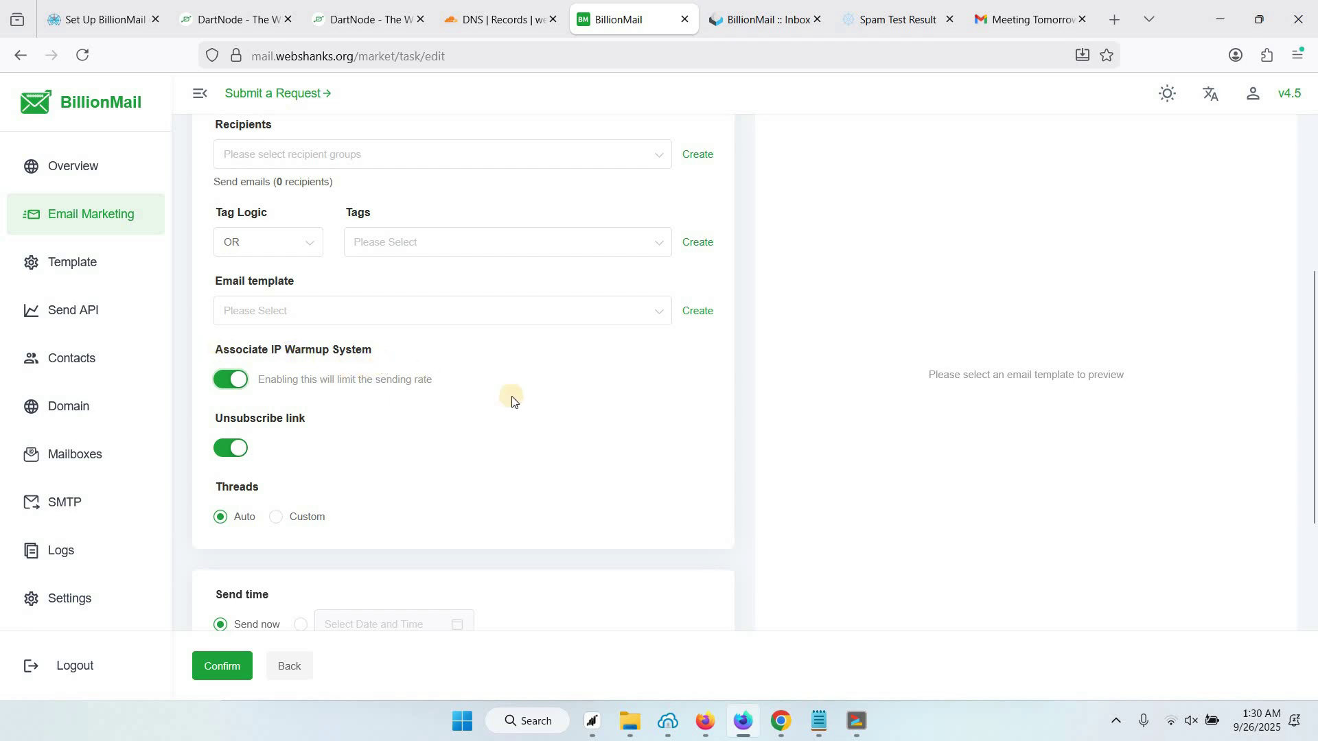
scroll(512, 400, up, 1)
scroll(247, 347, down, 1)
scroll(439, 460, down, 3)
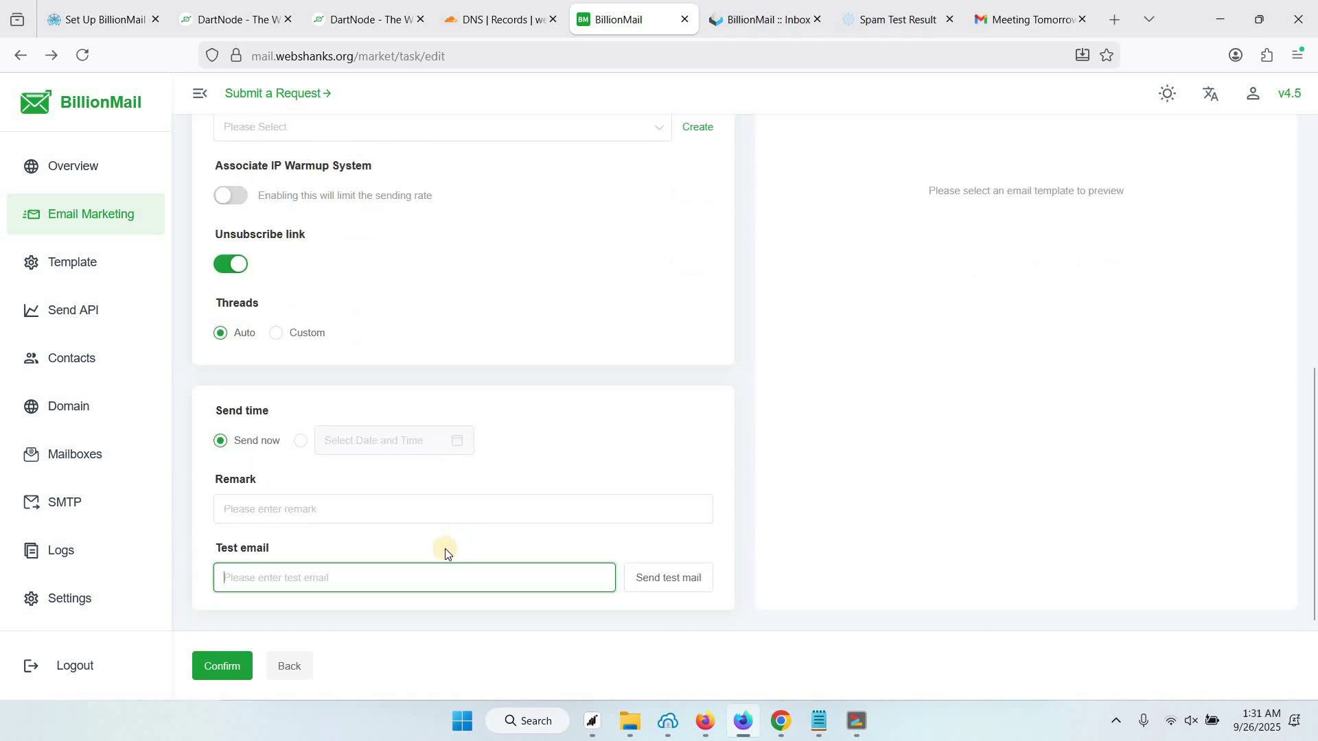
scroll(584, 512, up, 6)
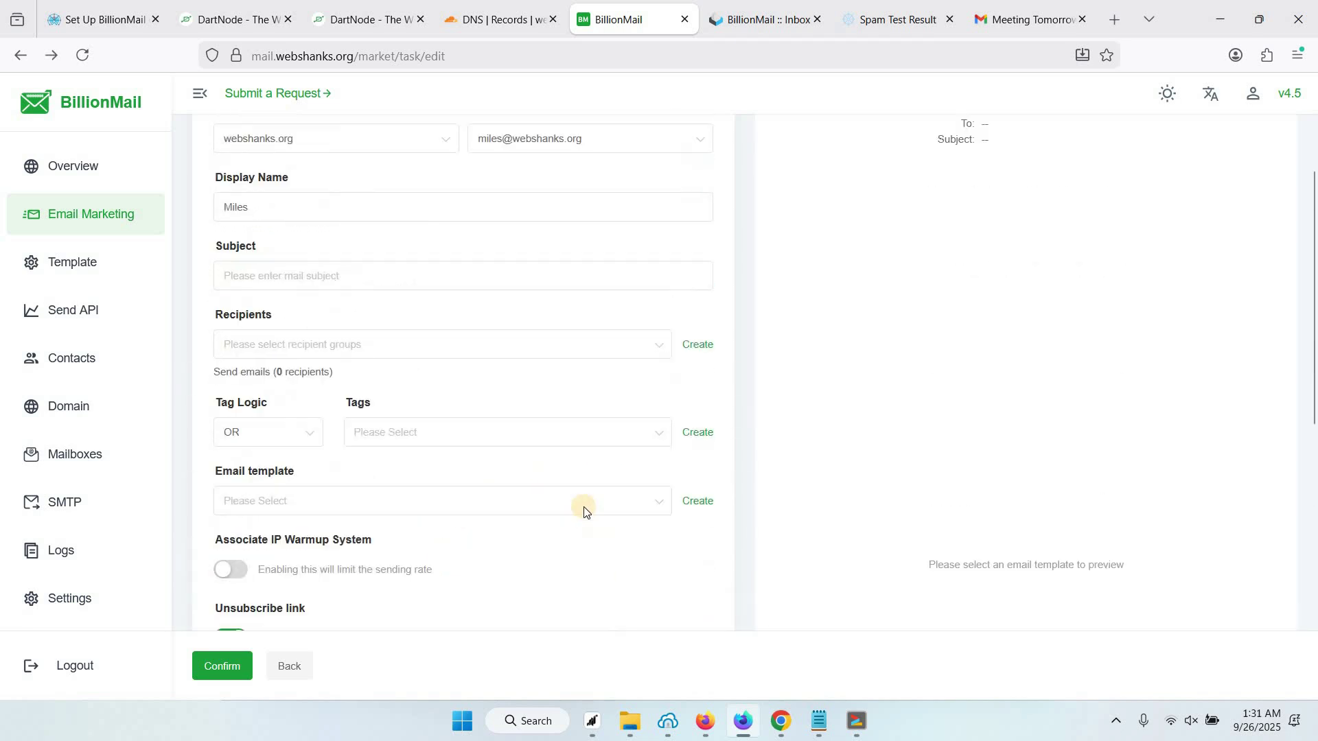
scroll(584, 512, up, 2)
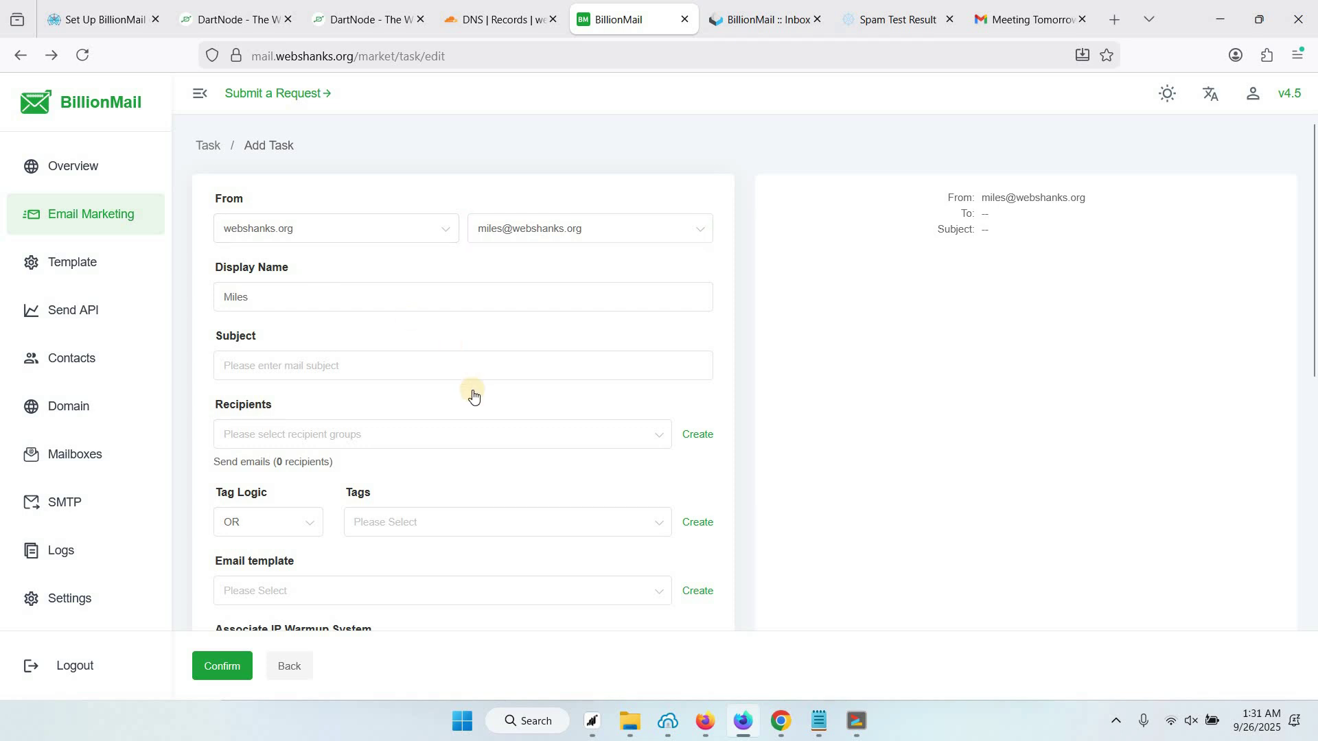
scroll(473, 396, down, 7)
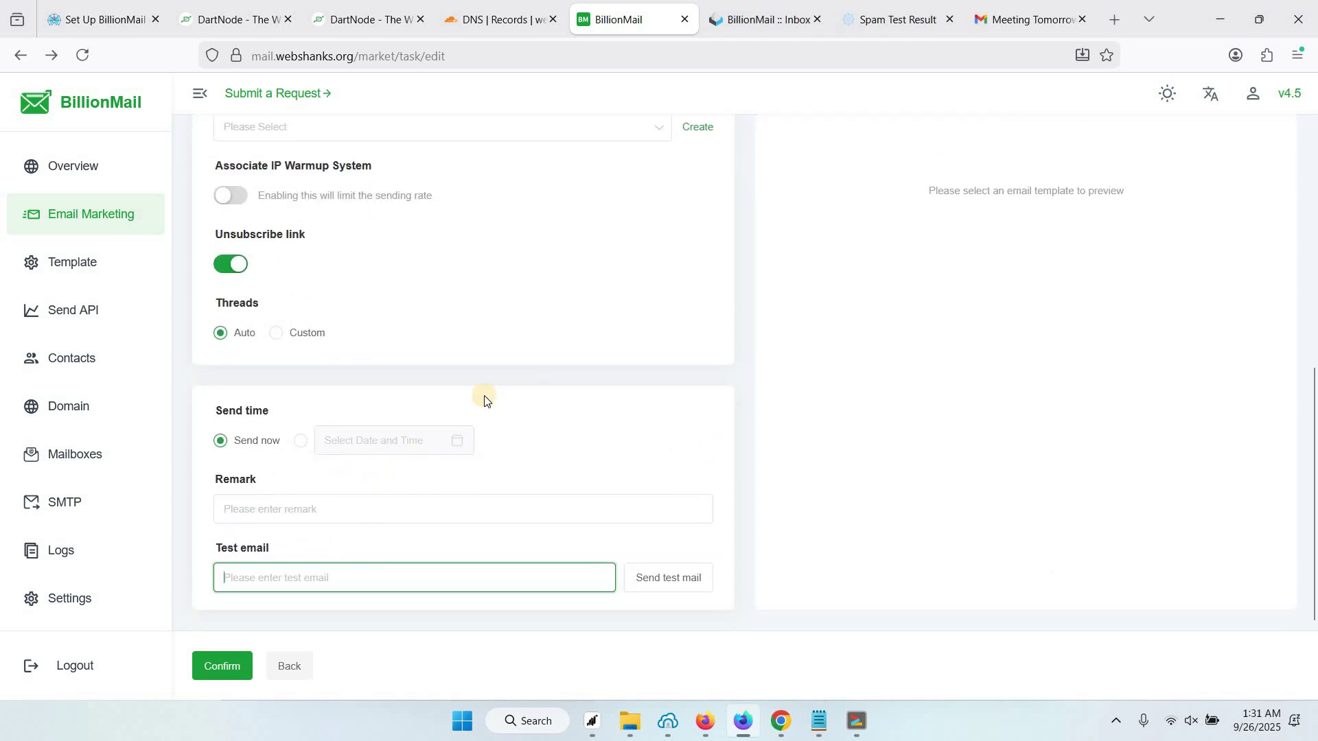
click(67, 507)
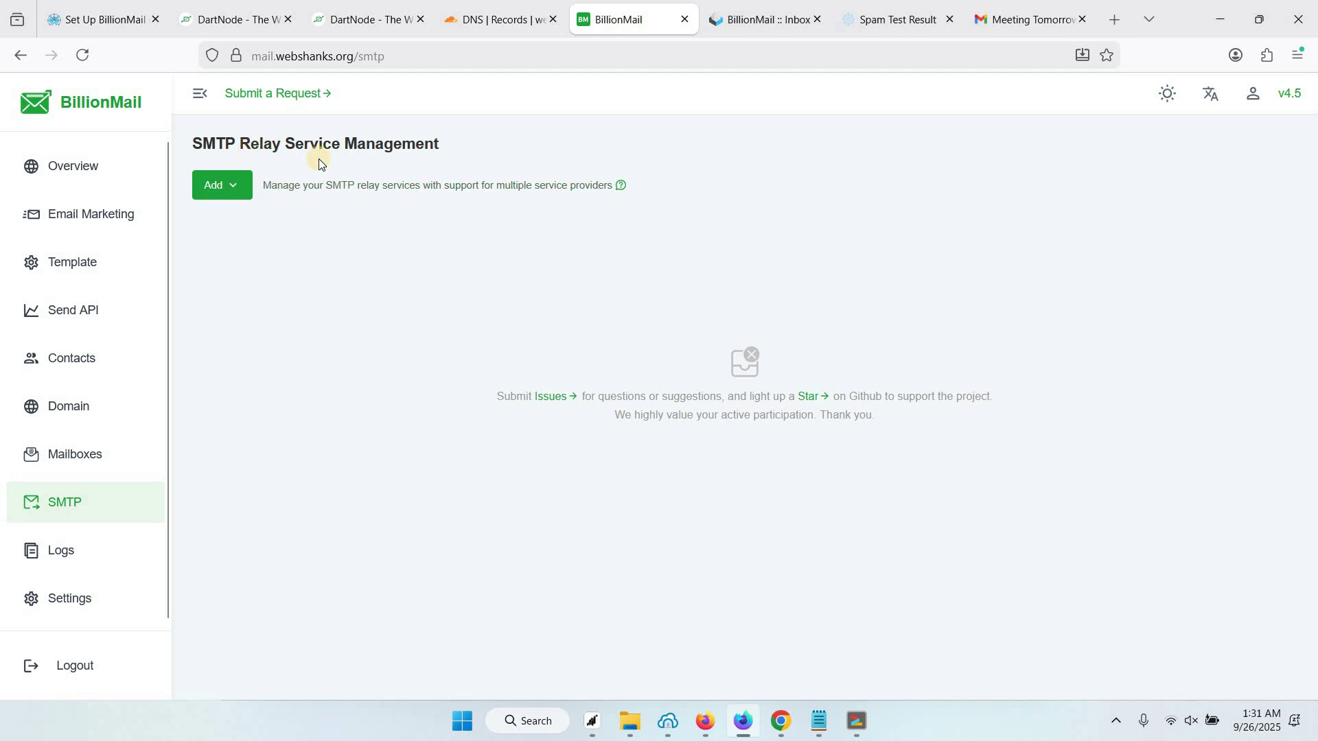
Show the Overview dashboard with 100% delivered, 2 successful sends and 0 failed
click(76, 168)
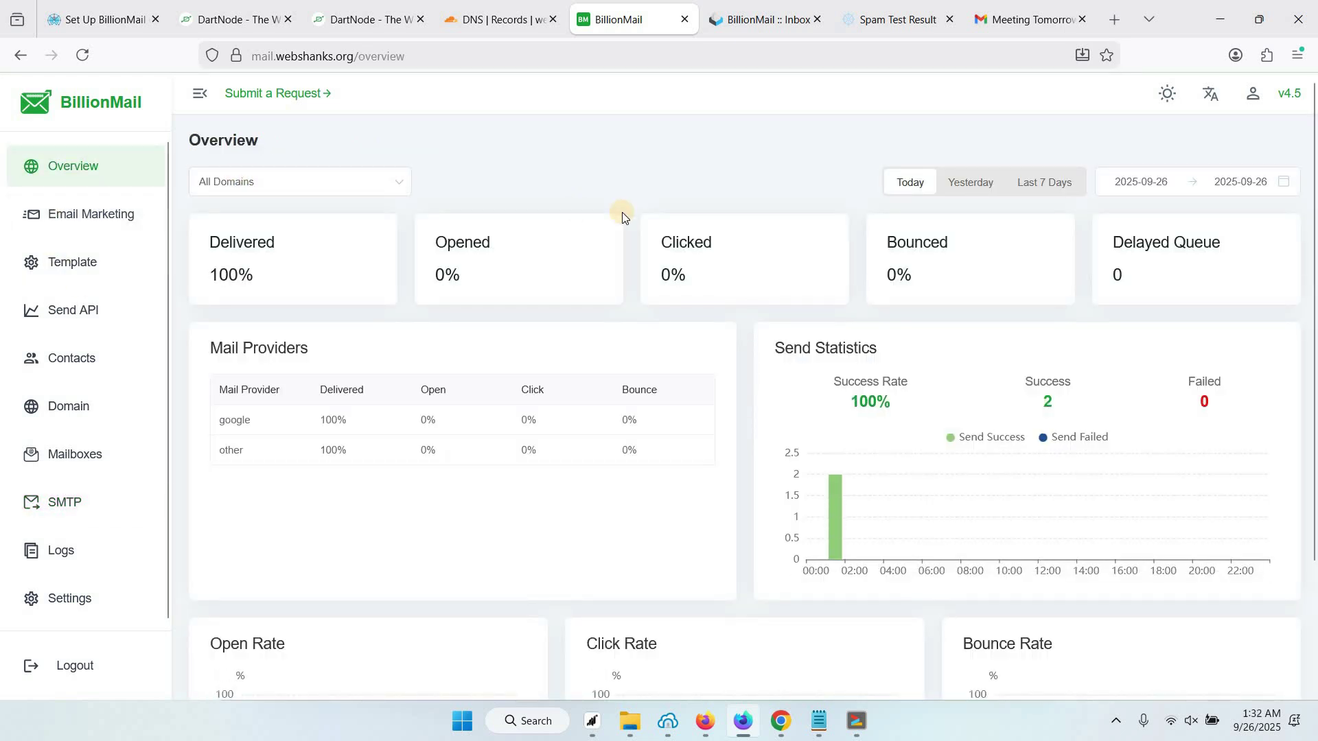